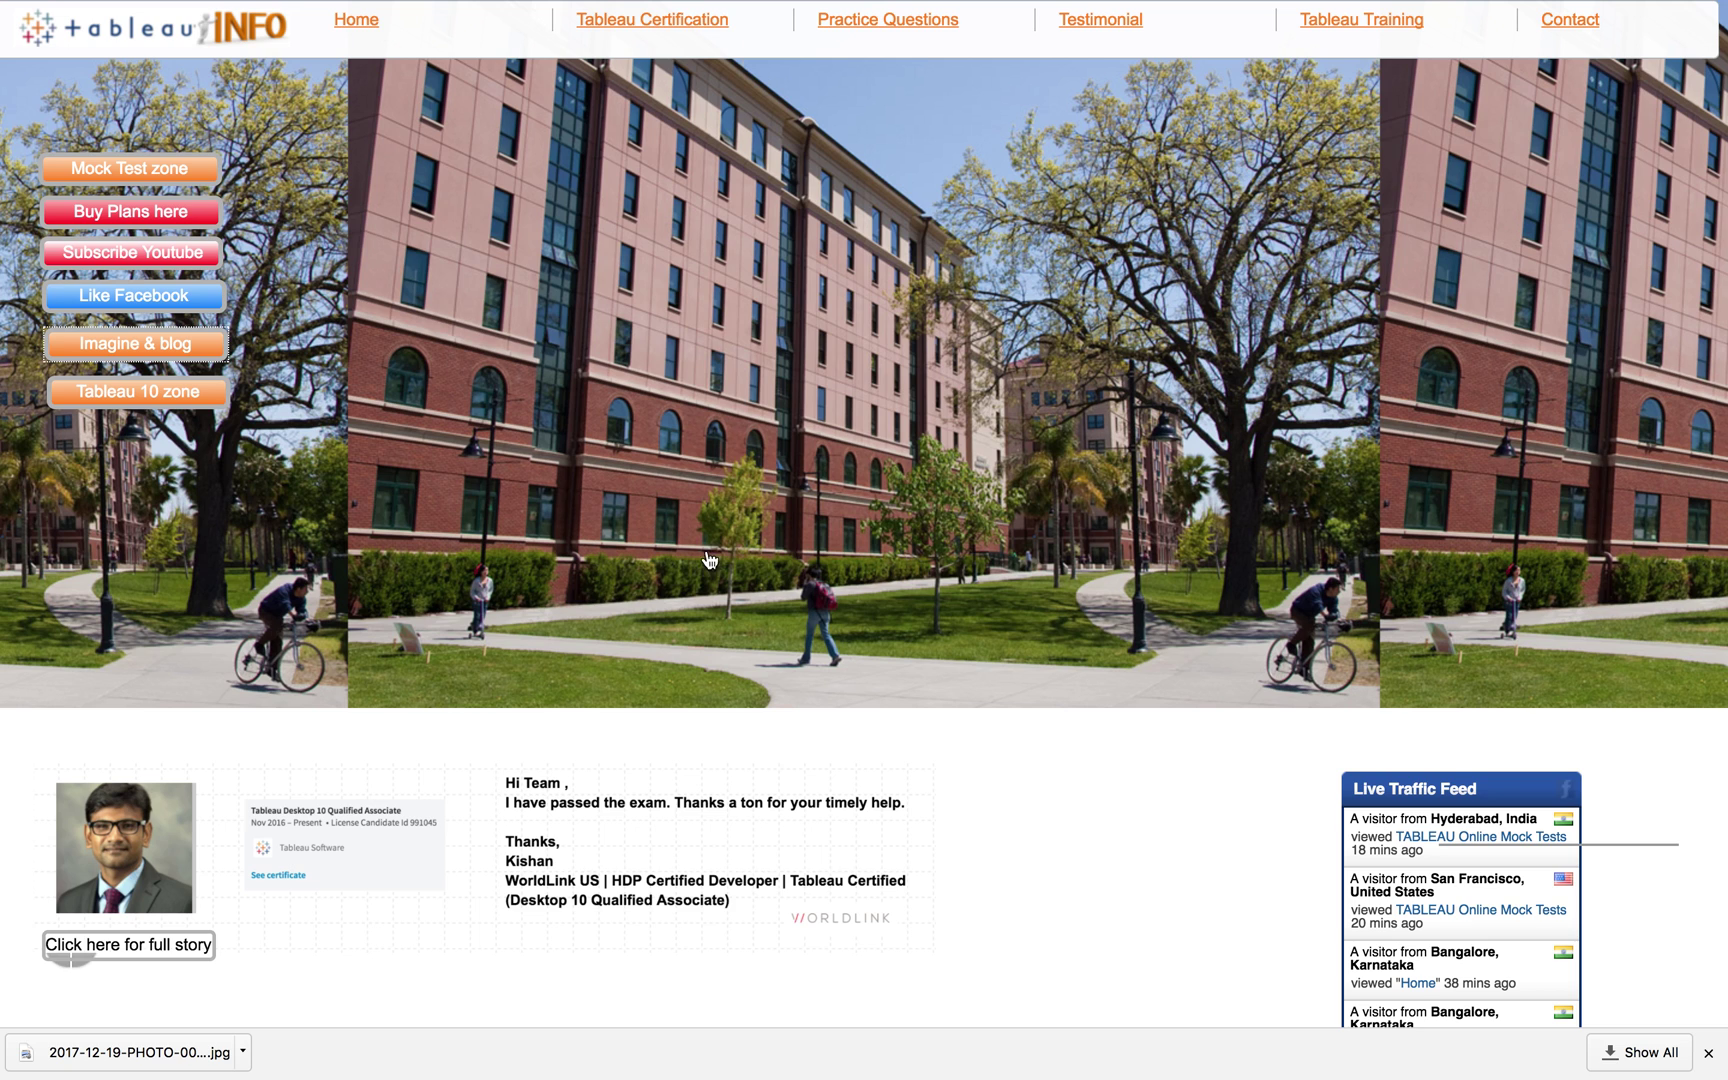
# Bring the Tableau PPT presentation to the front, showing its slide 15 contact slide
pyautogui.press('super+Tab')
pyautogui.press('super+Tab')
pyautogui.press('super+Tab')
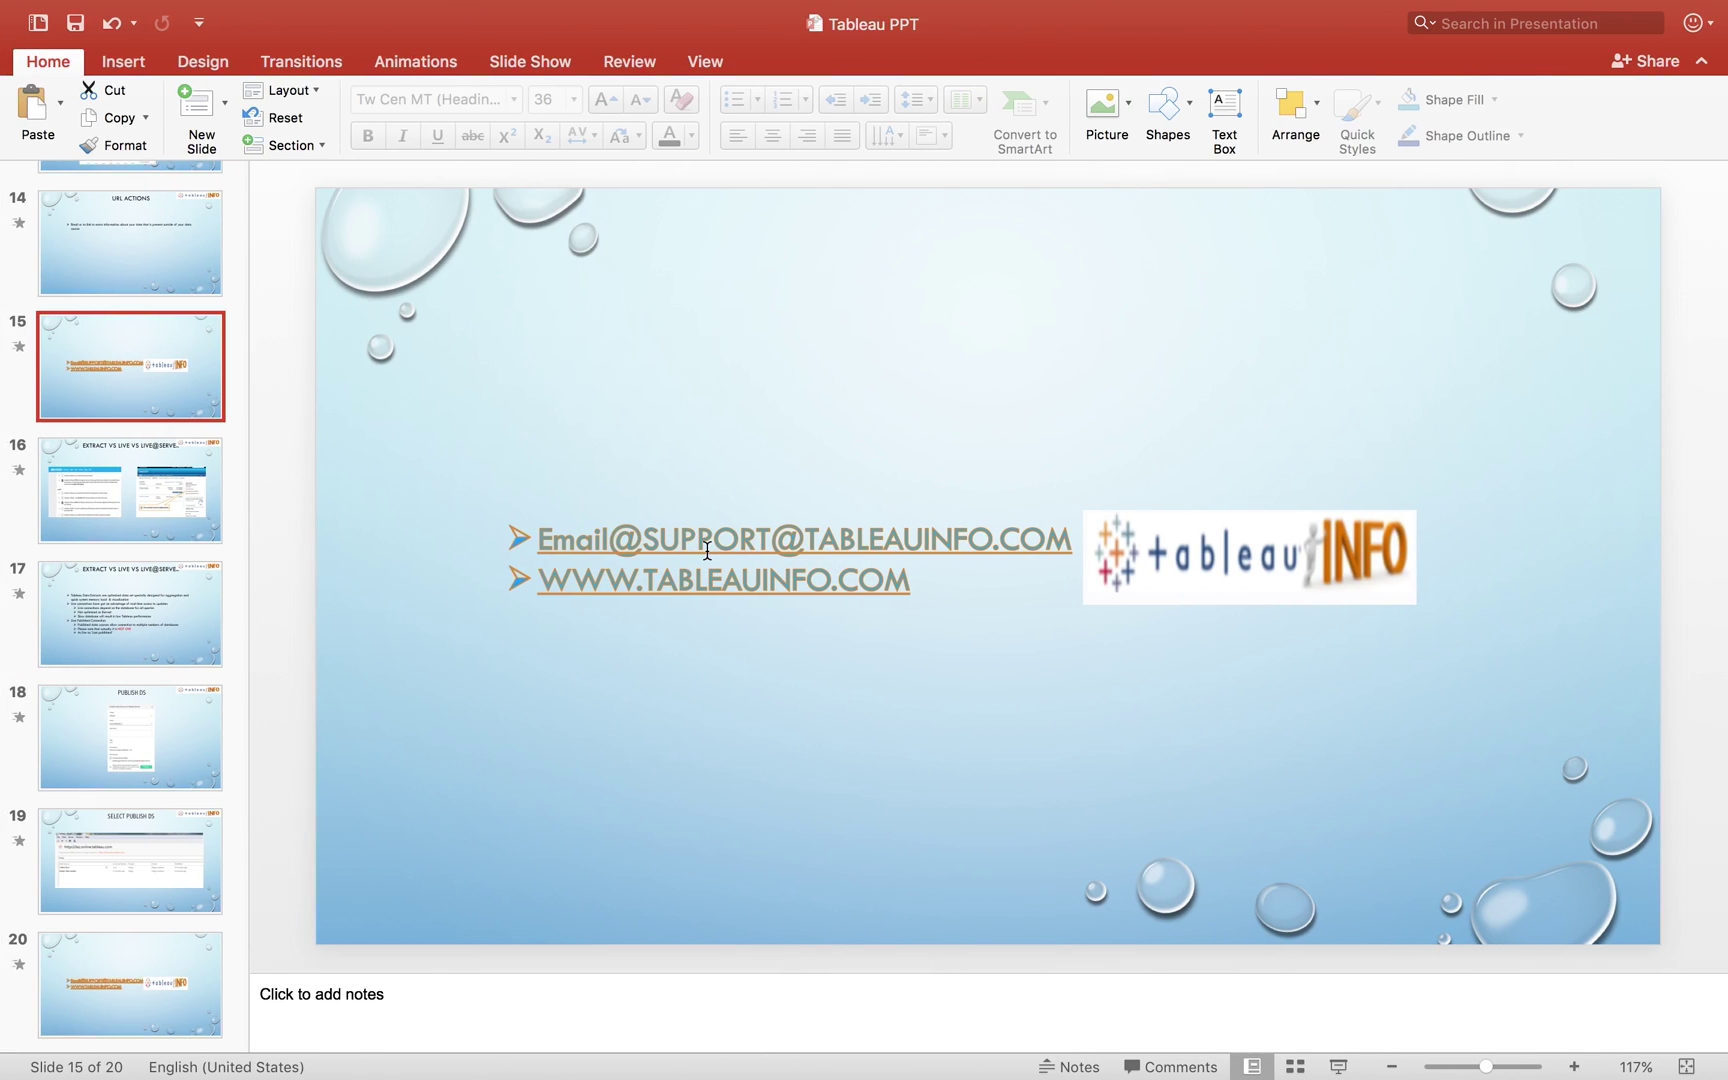
pyautogui.press('Down')
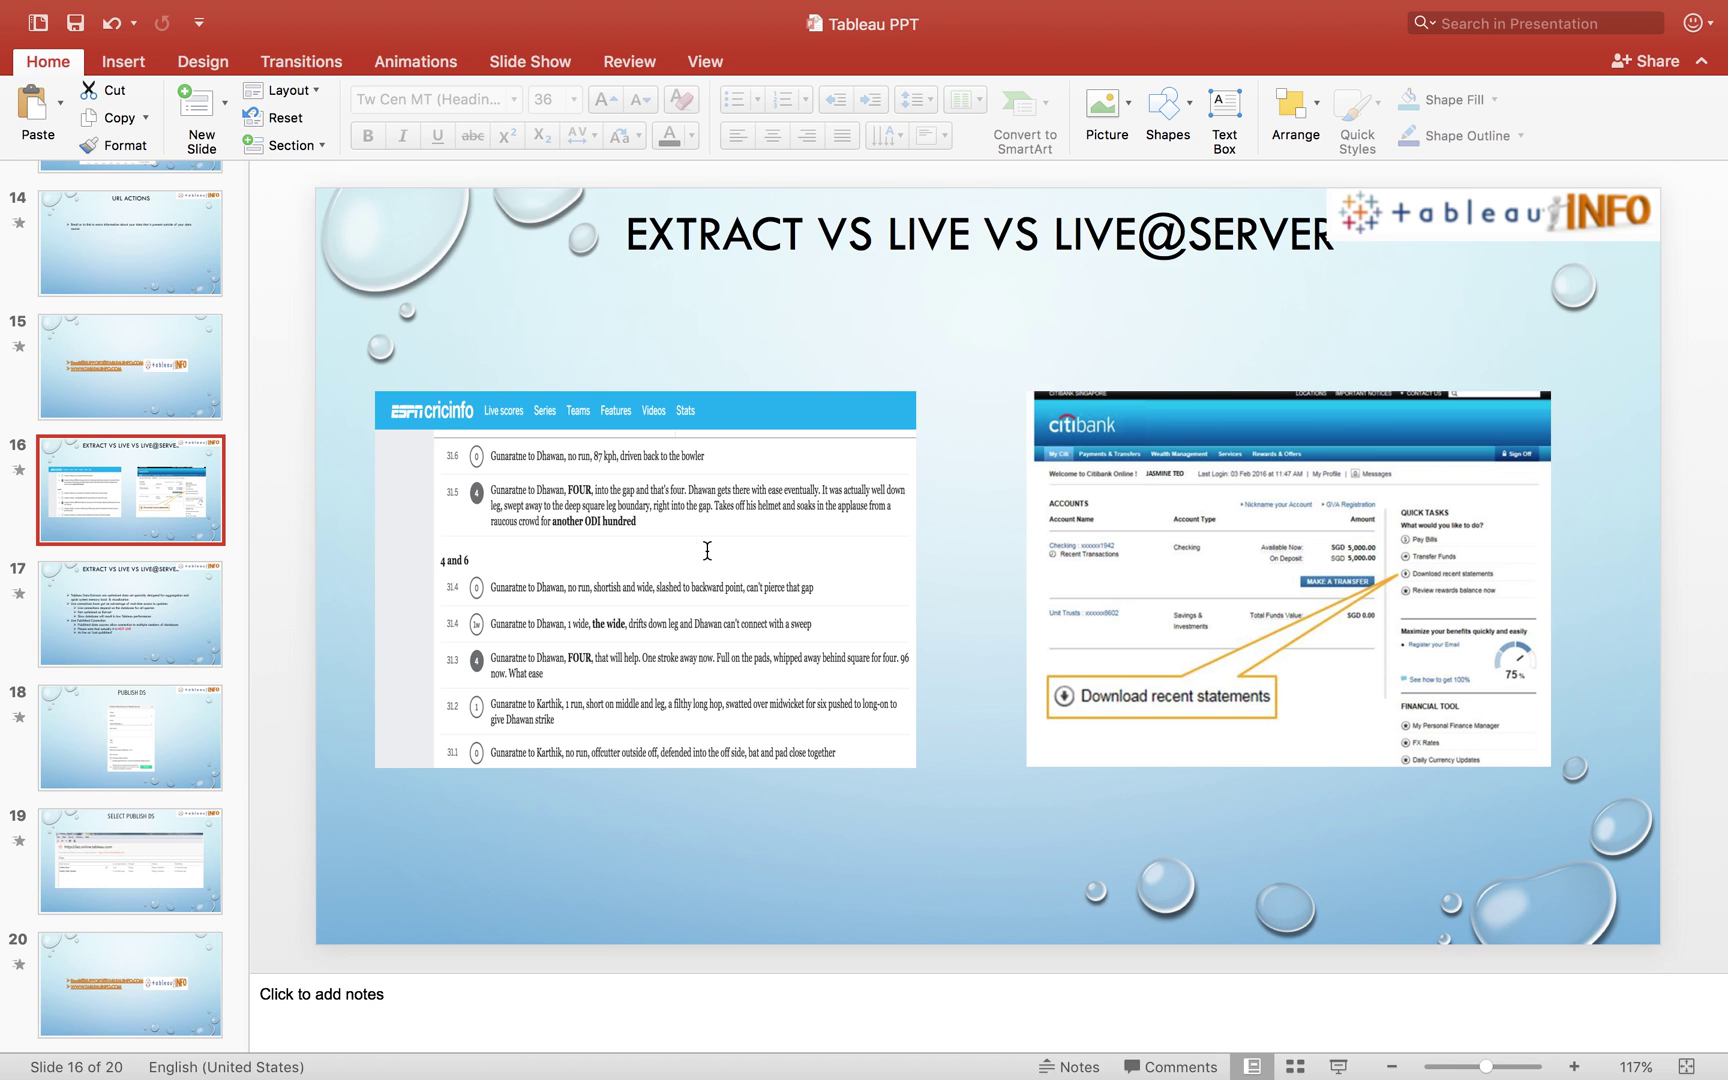
pyautogui.press('Up')
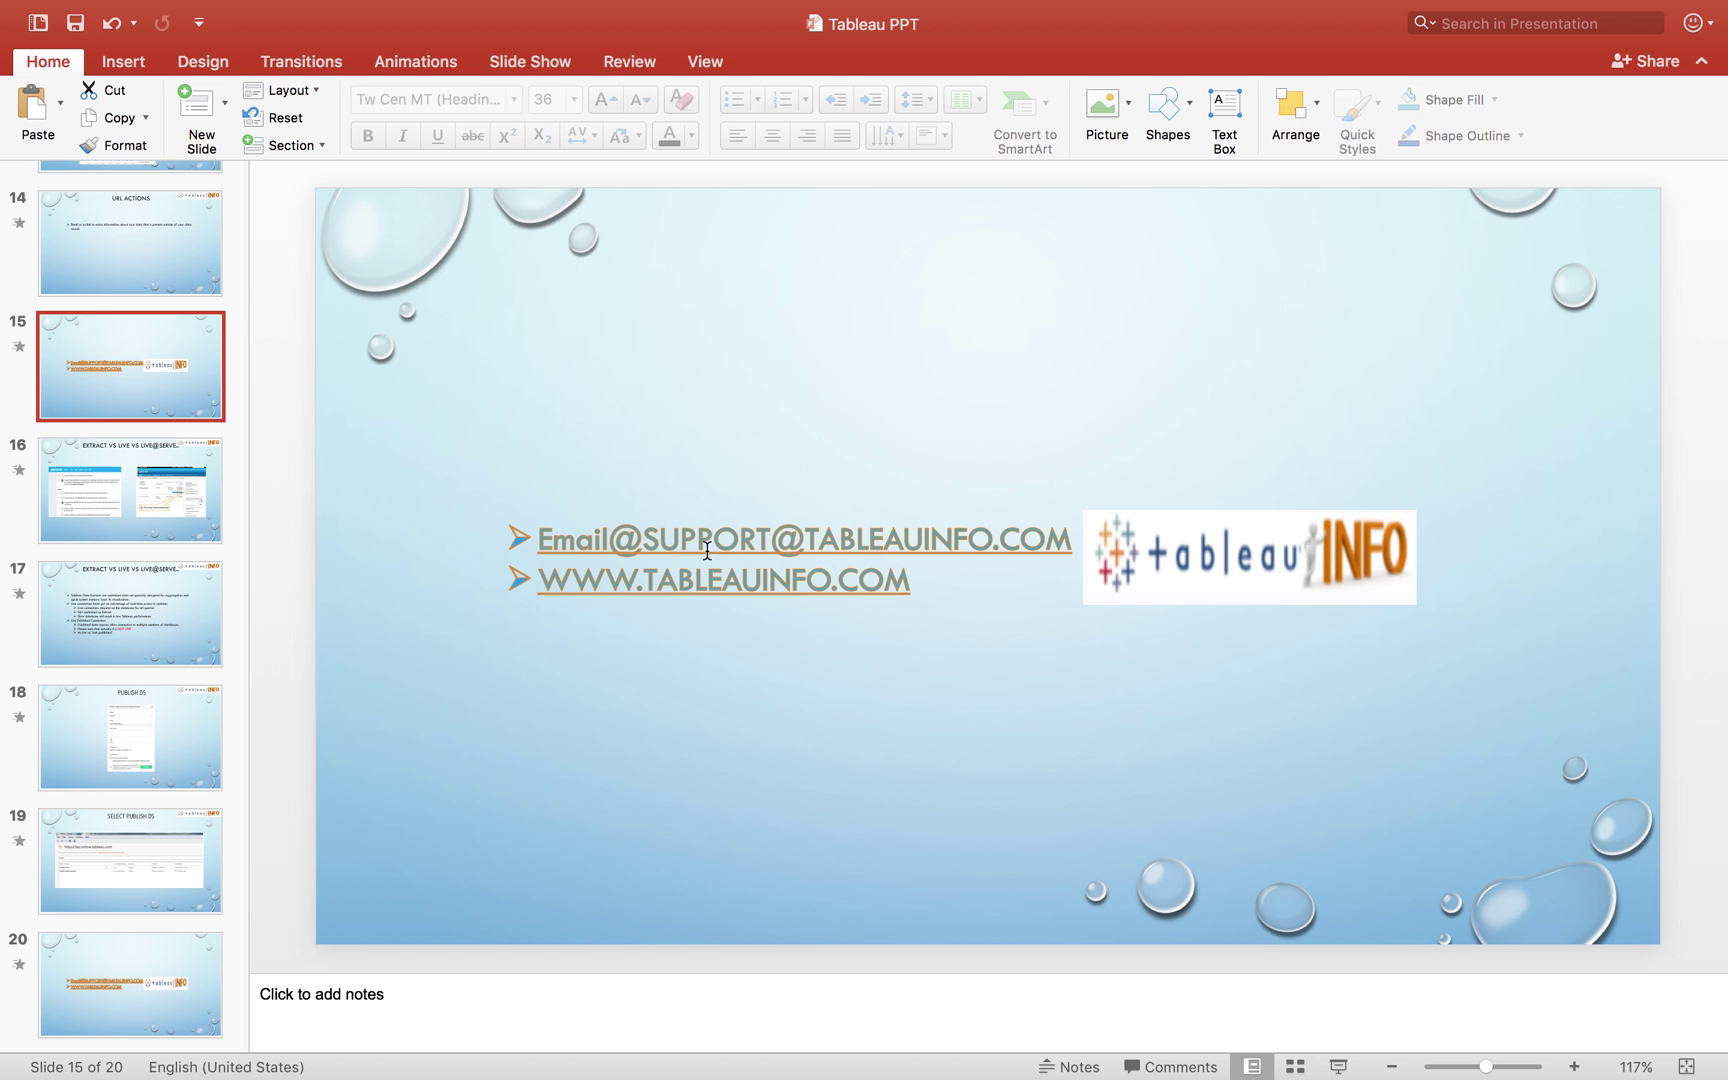
pyautogui.press('super+Tab')
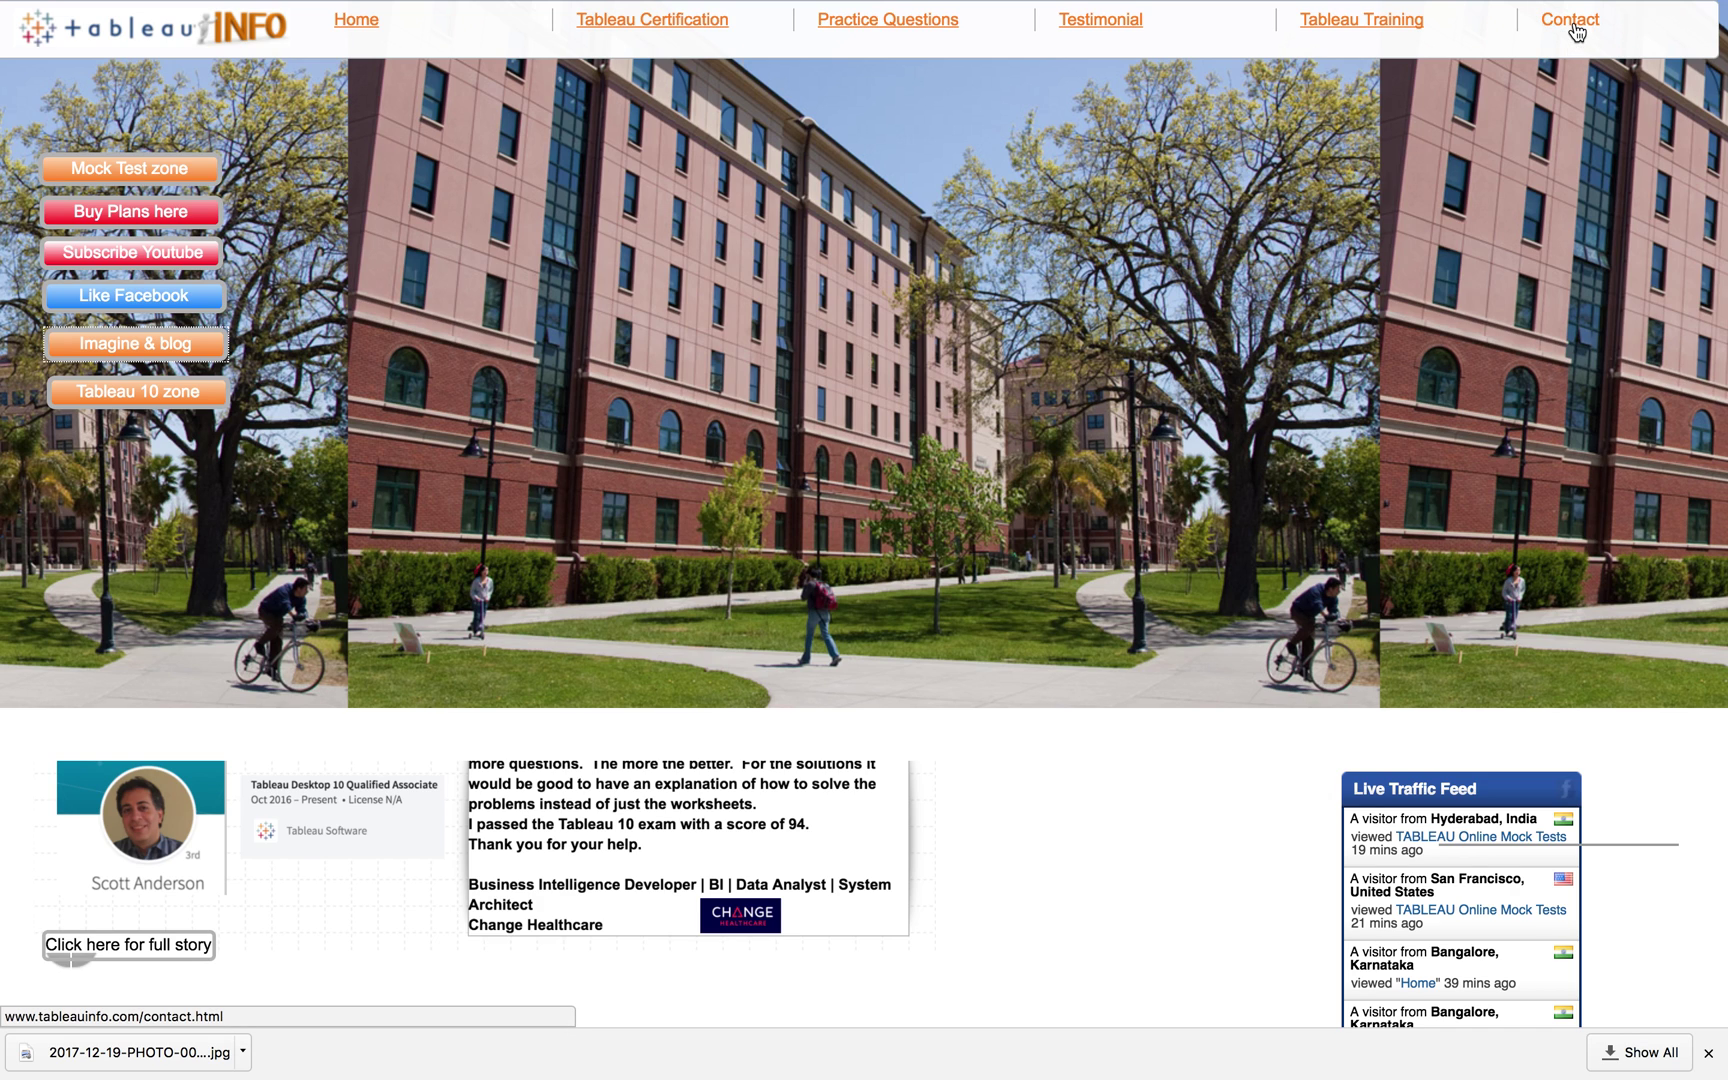
pyautogui.press('super+Tab')
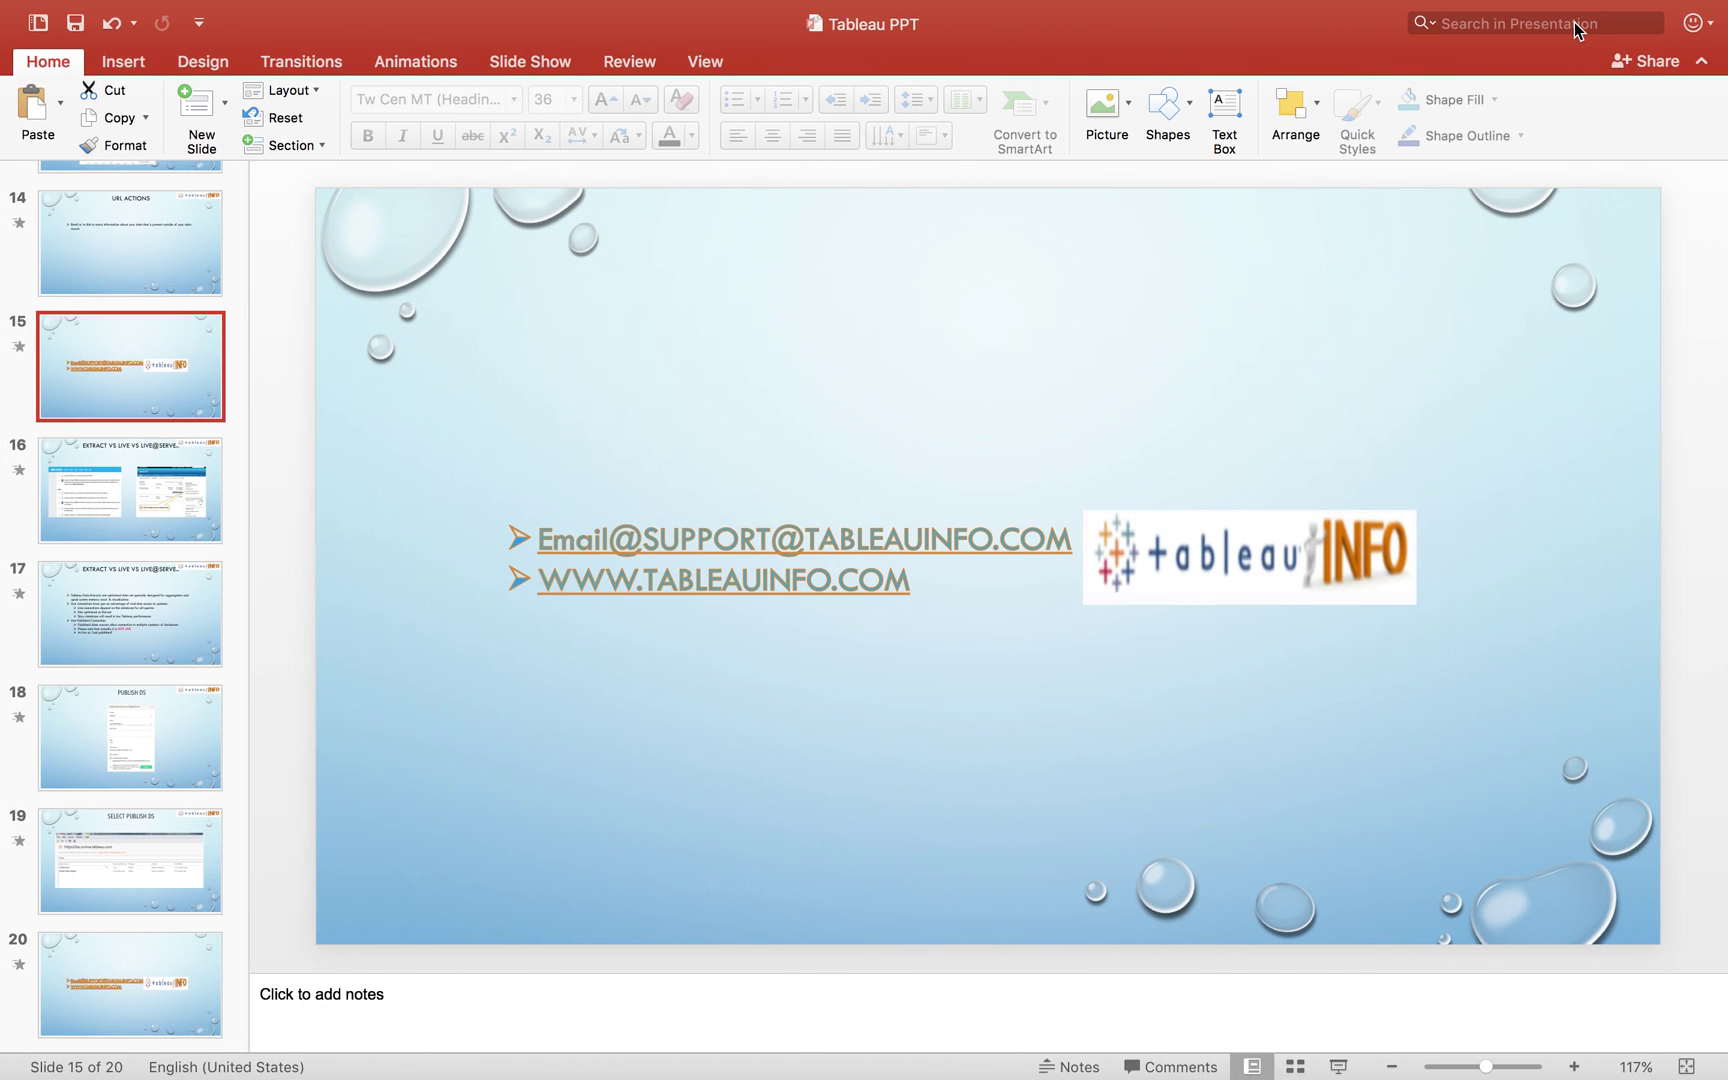
# Advance to slide 16, then bring up the Tableau Extract workbook's empty Sheet 2
pyautogui.press('Down')
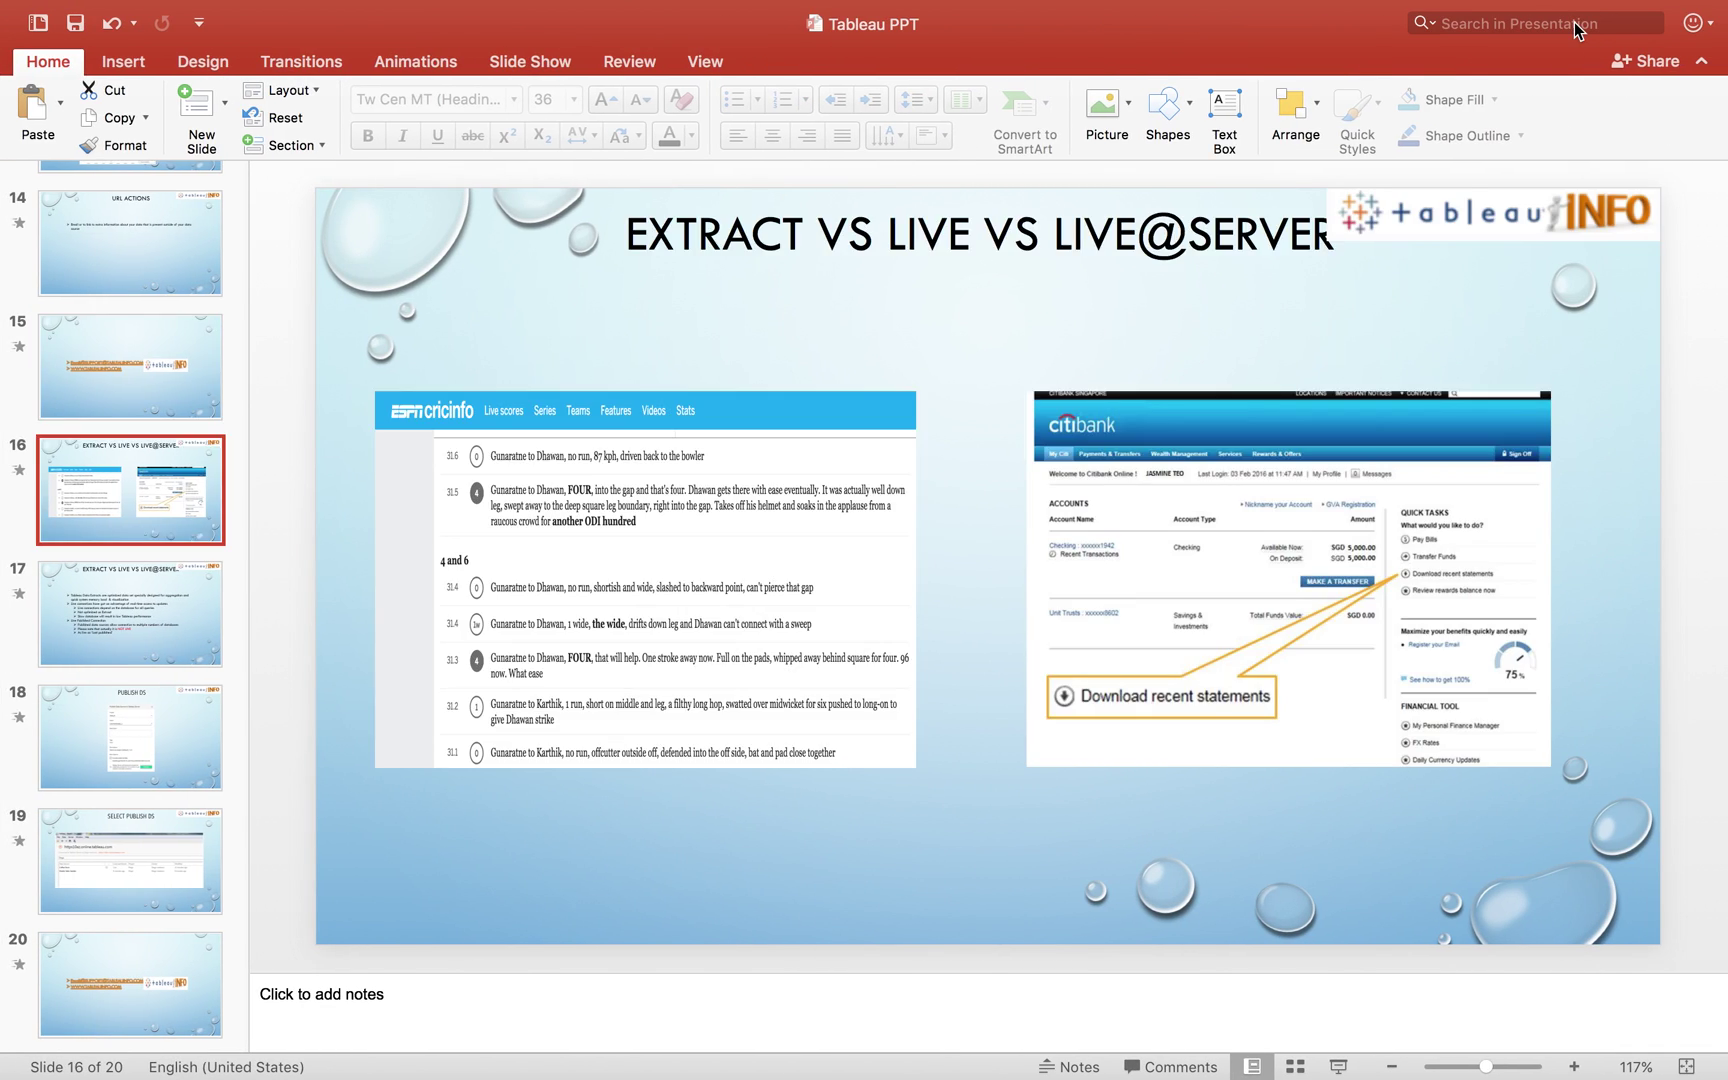
pyautogui.press('super+Tab')
pyautogui.press('super+Tab')
pyautogui.press('super+Tab')
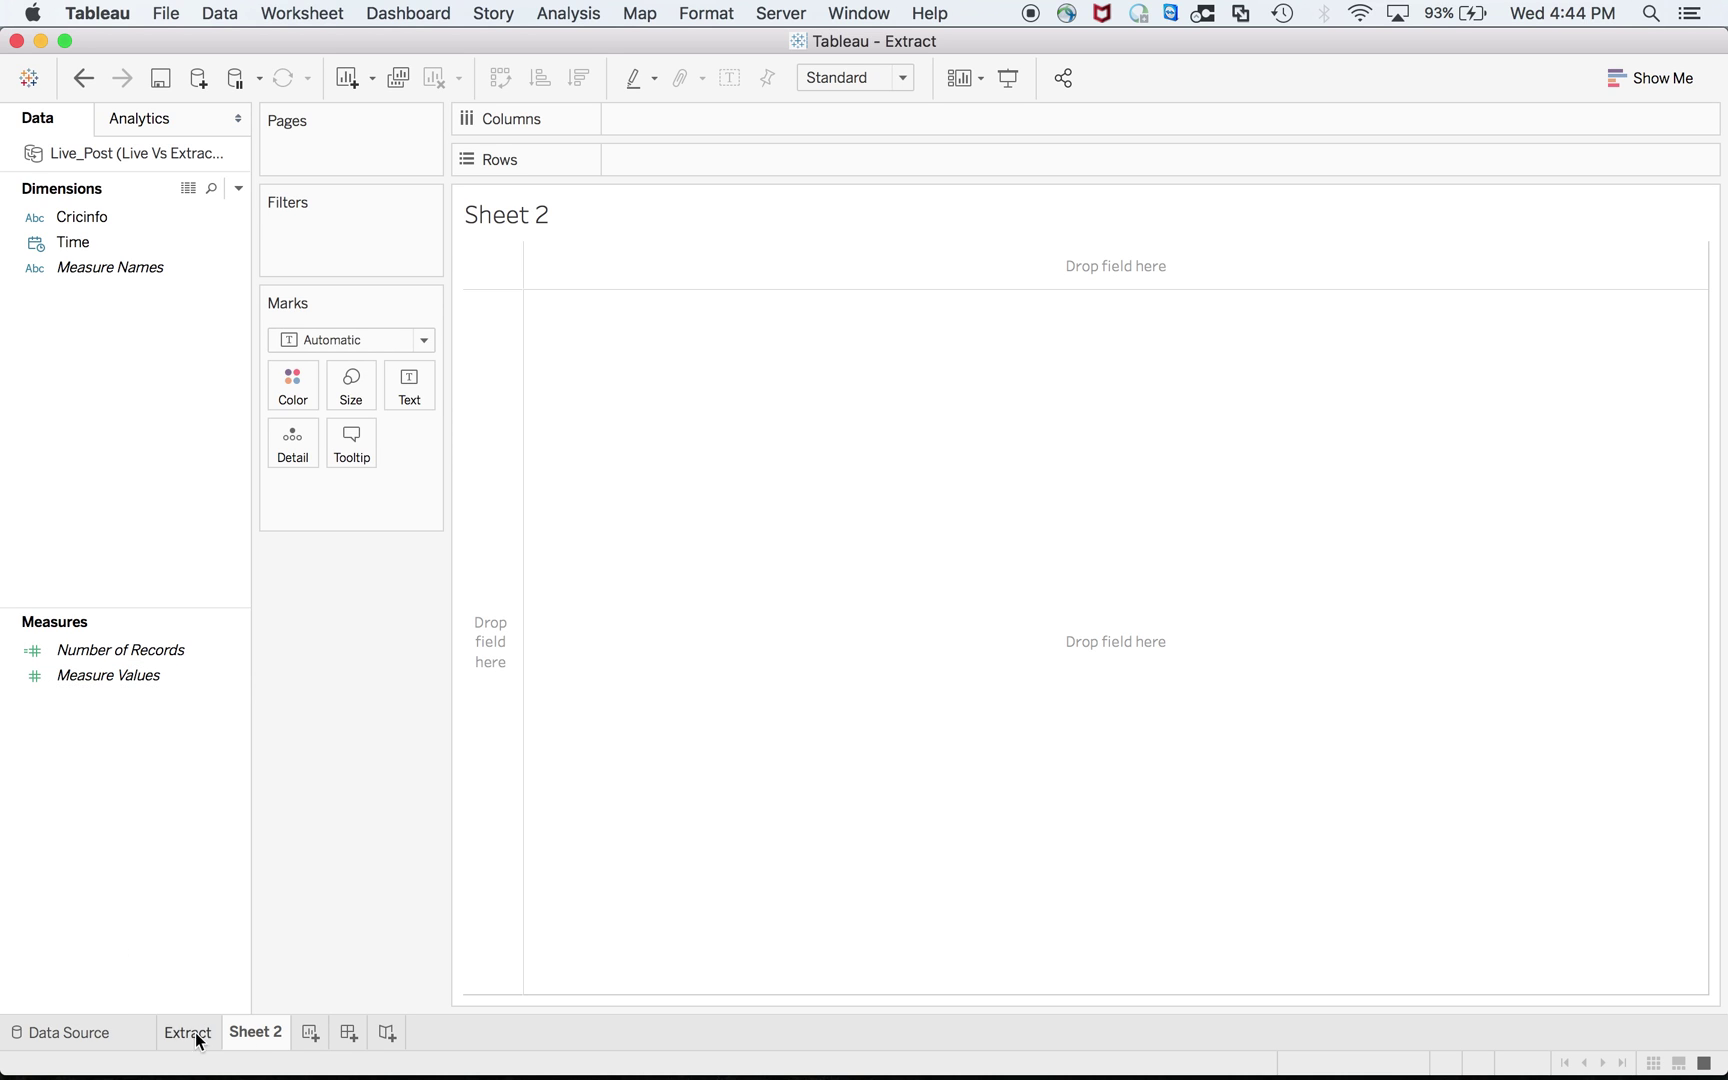
pyautogui.click(118, 1034)
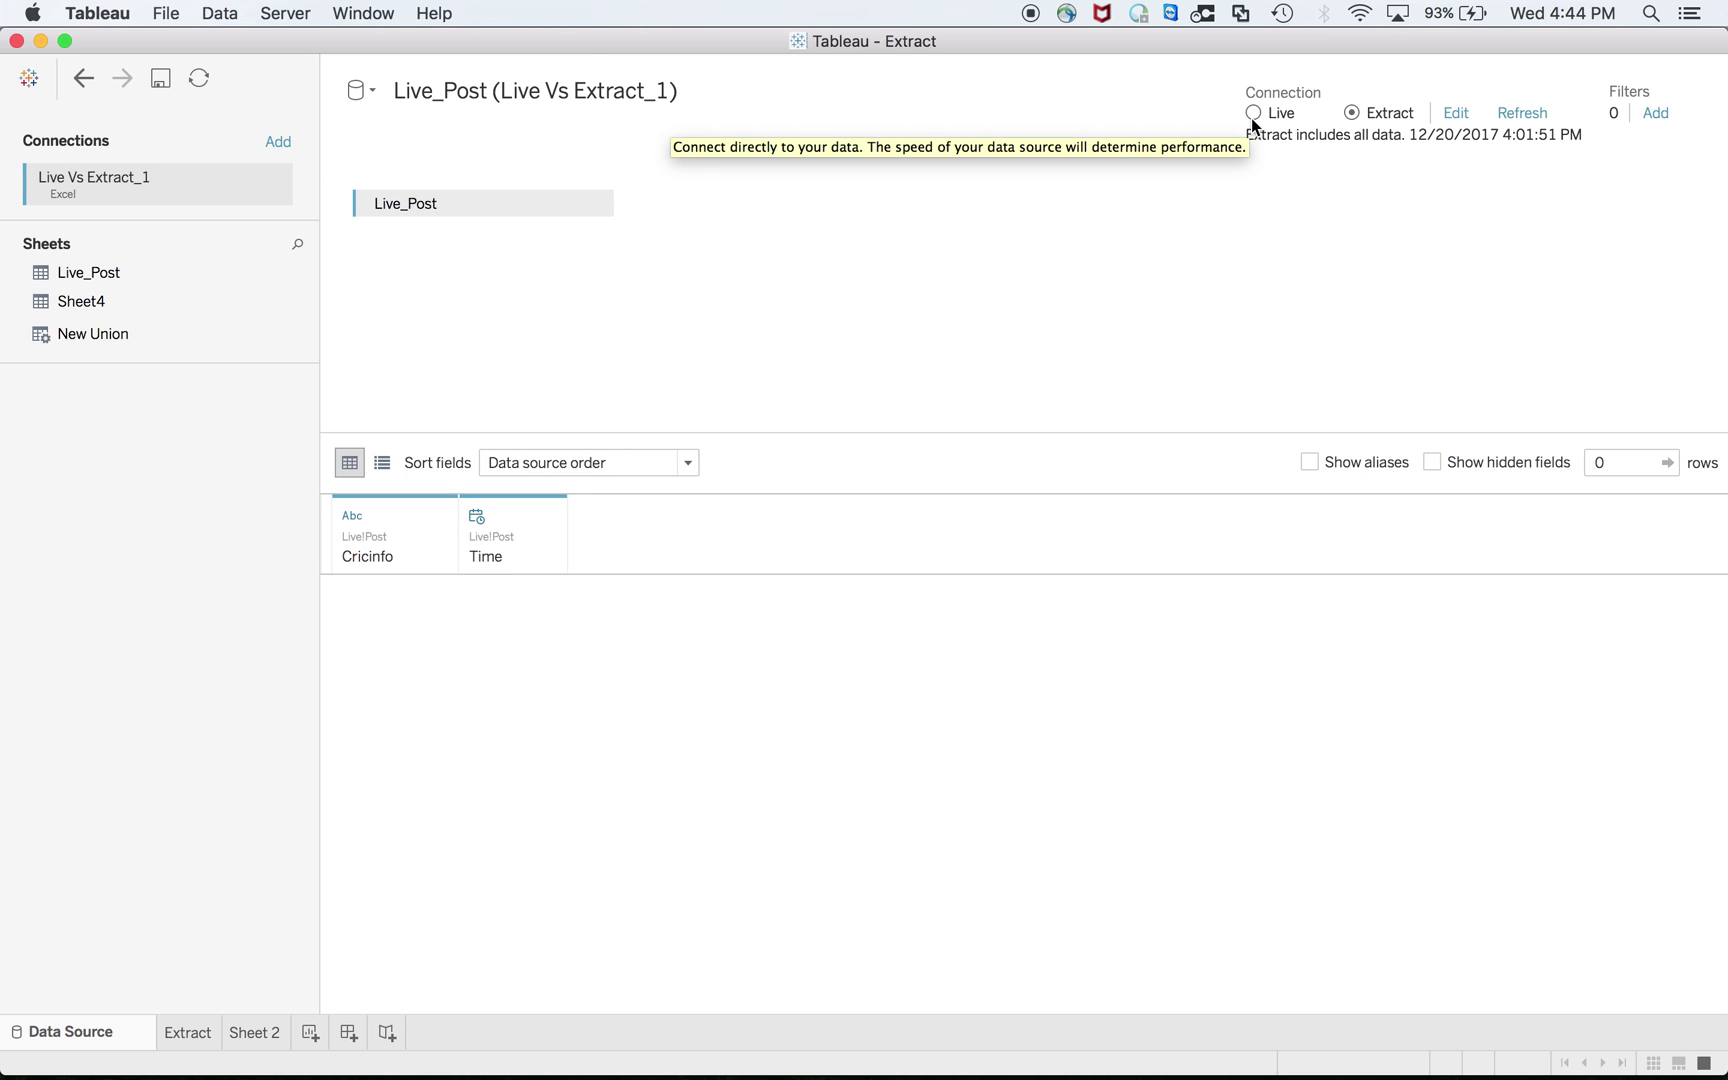
pyautogui.click(254, 1040)
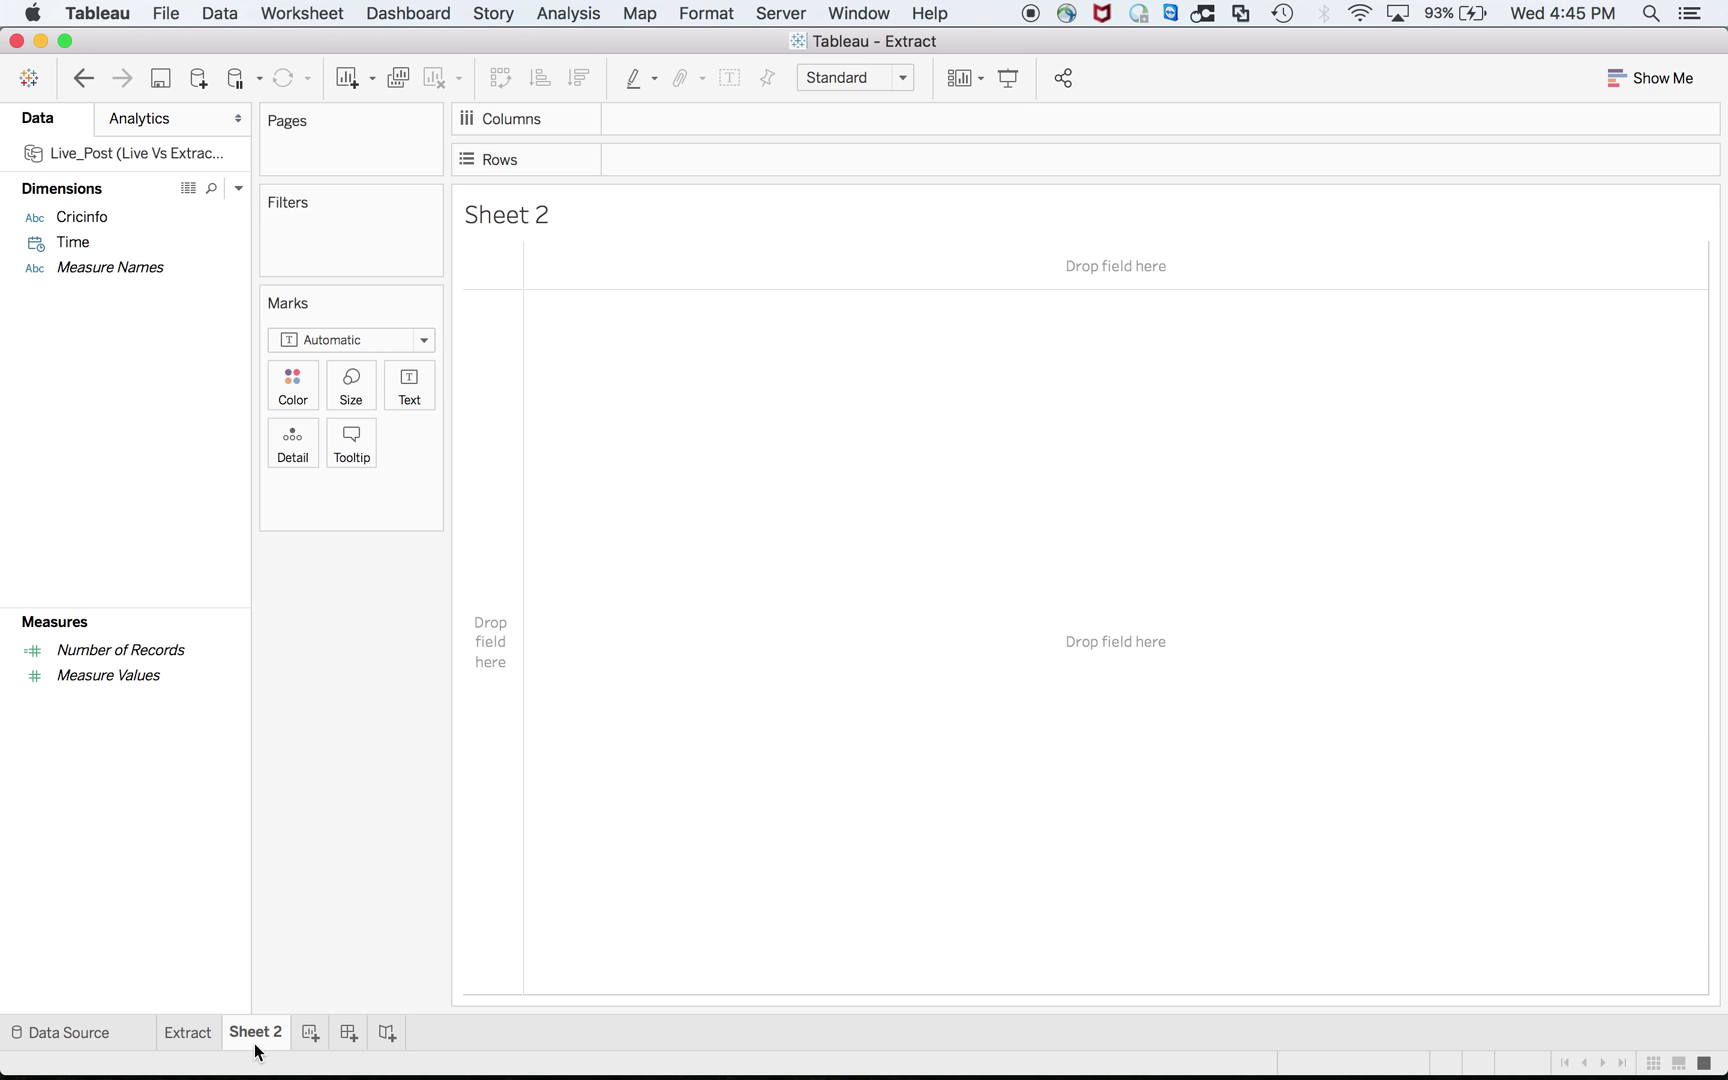
pyautogui.rightClick(134, 147)
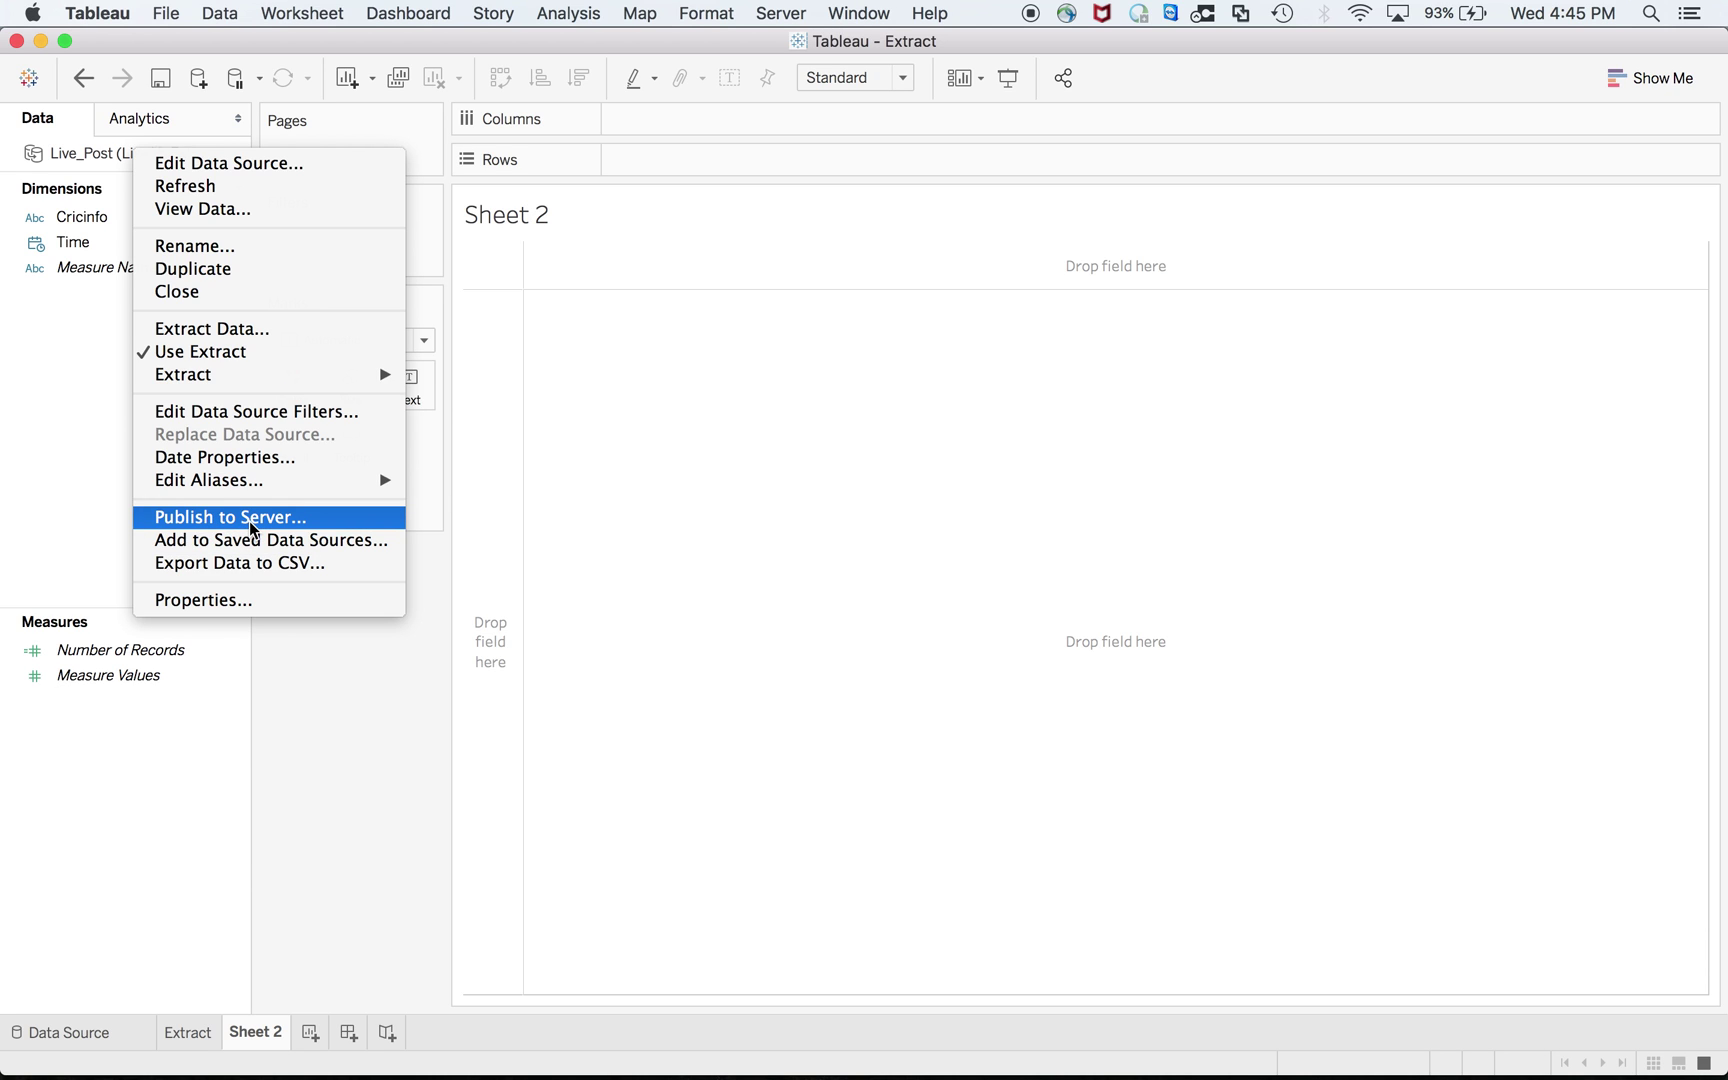
pyautogui.click(99, 151)
pyautogui.rightClick(99, 151)
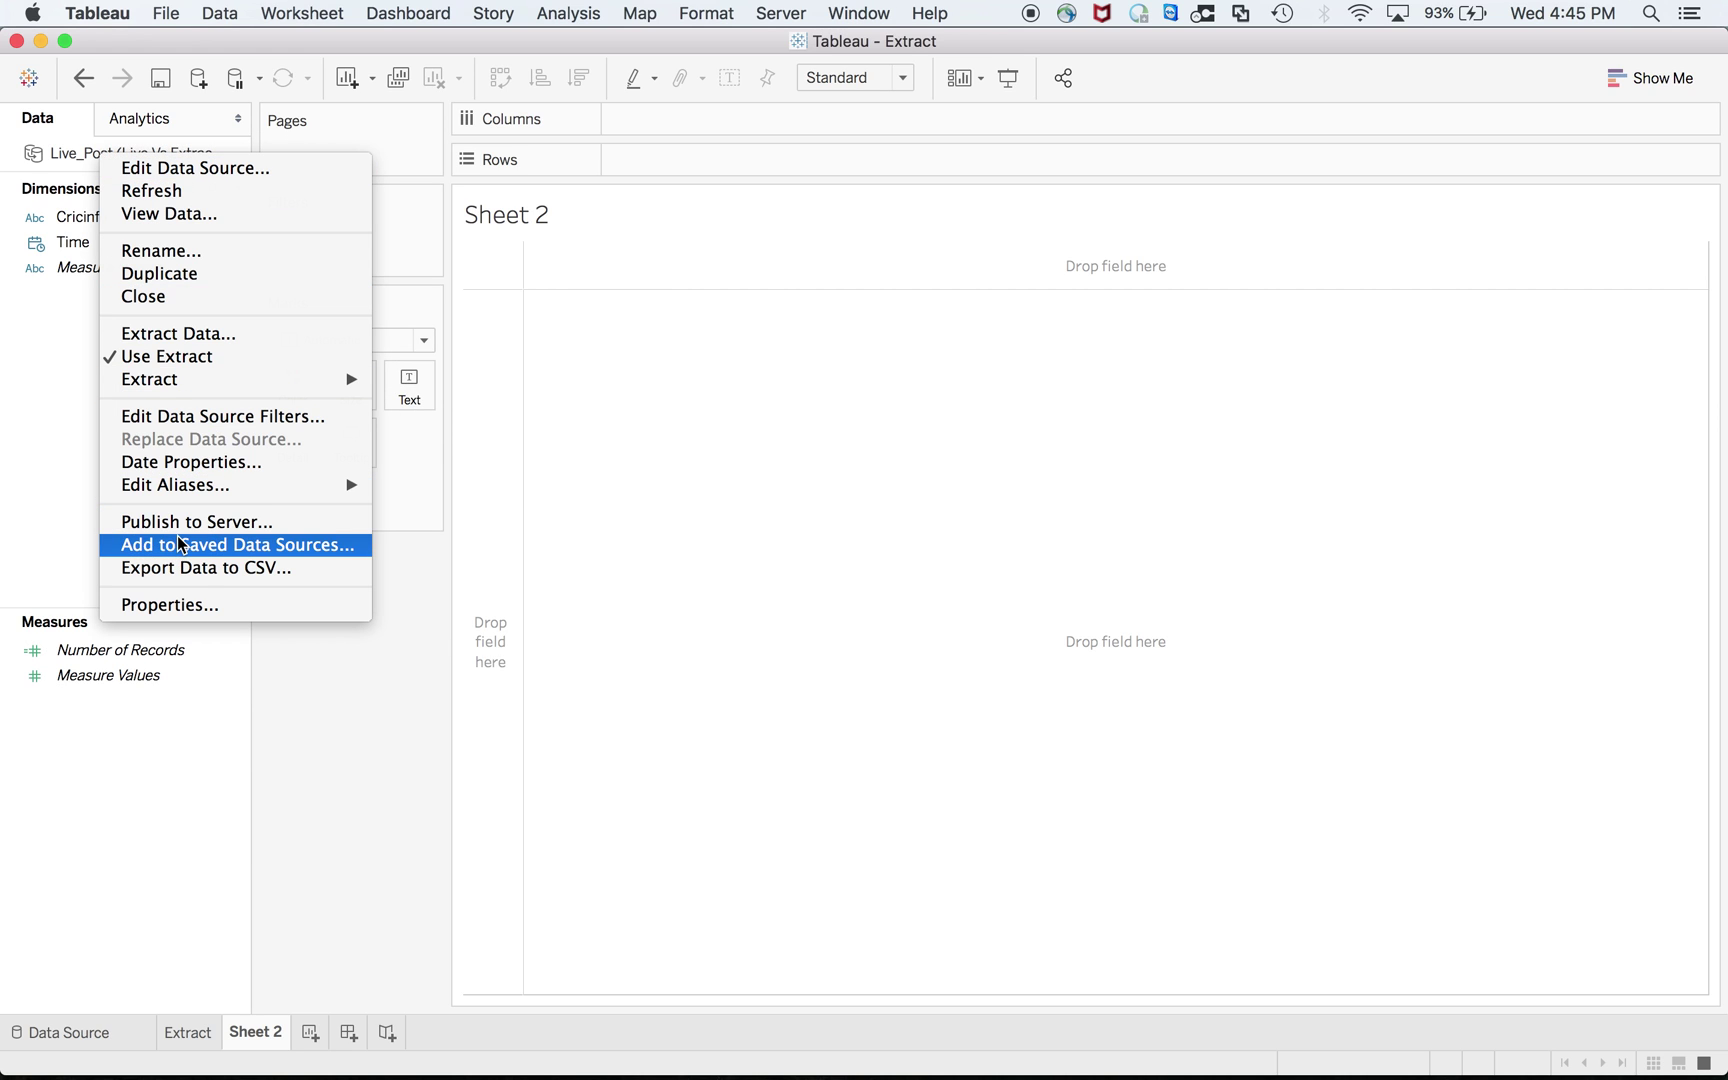
pyautogui.click(310, 812)
pyautogui.press('super+Tab')
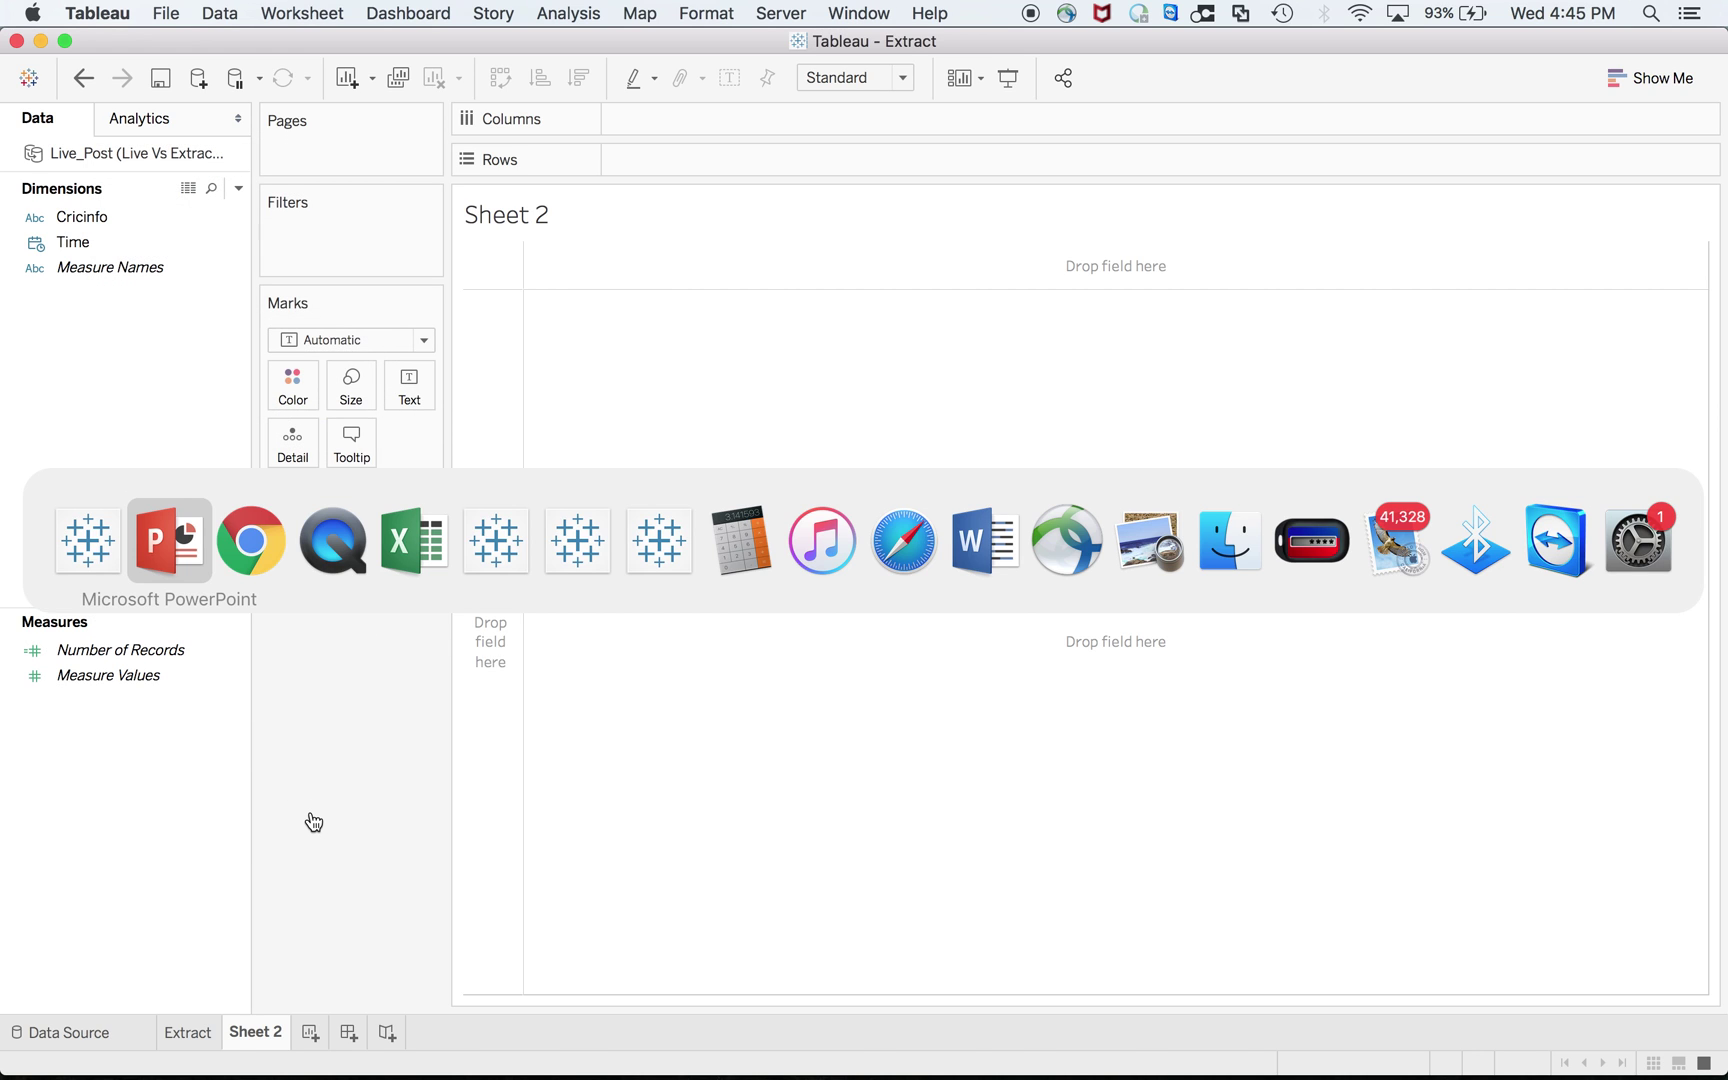
# Present slides 17–19 on connection types and publishing data sources, then return to the Extract workbook
pyautogui.press('Down')
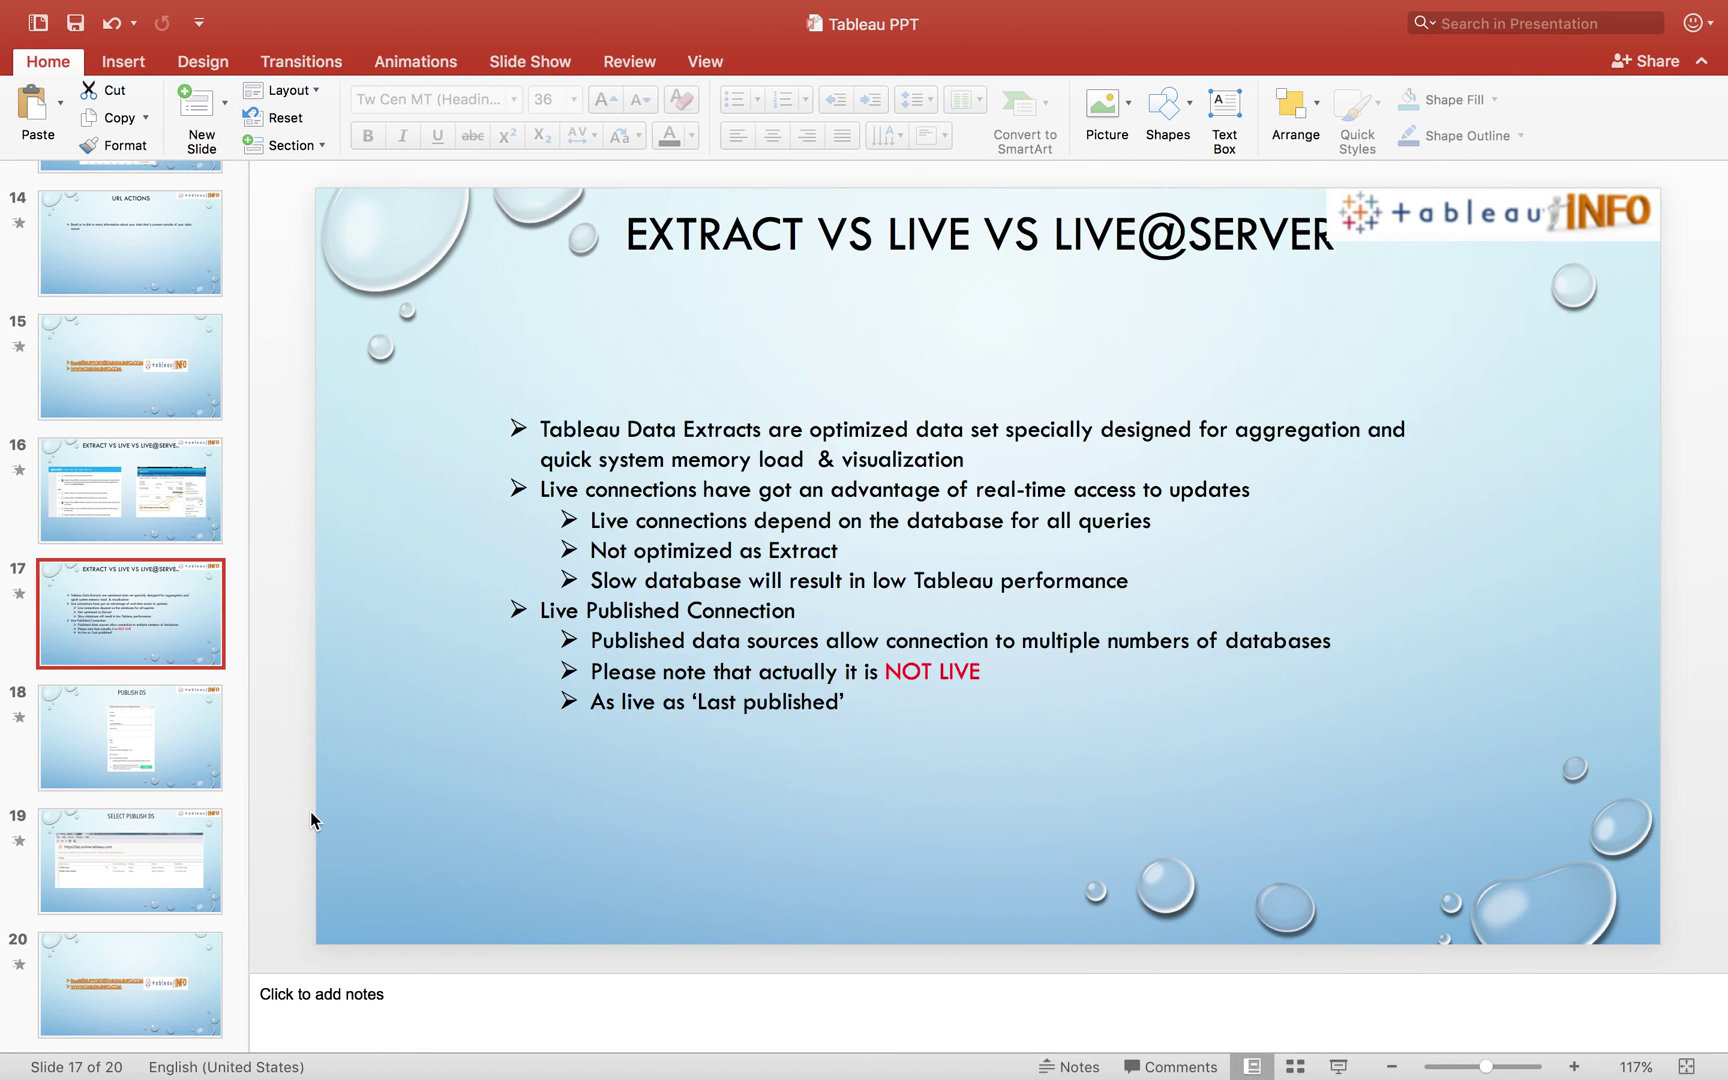
pyautogui.press('Down')
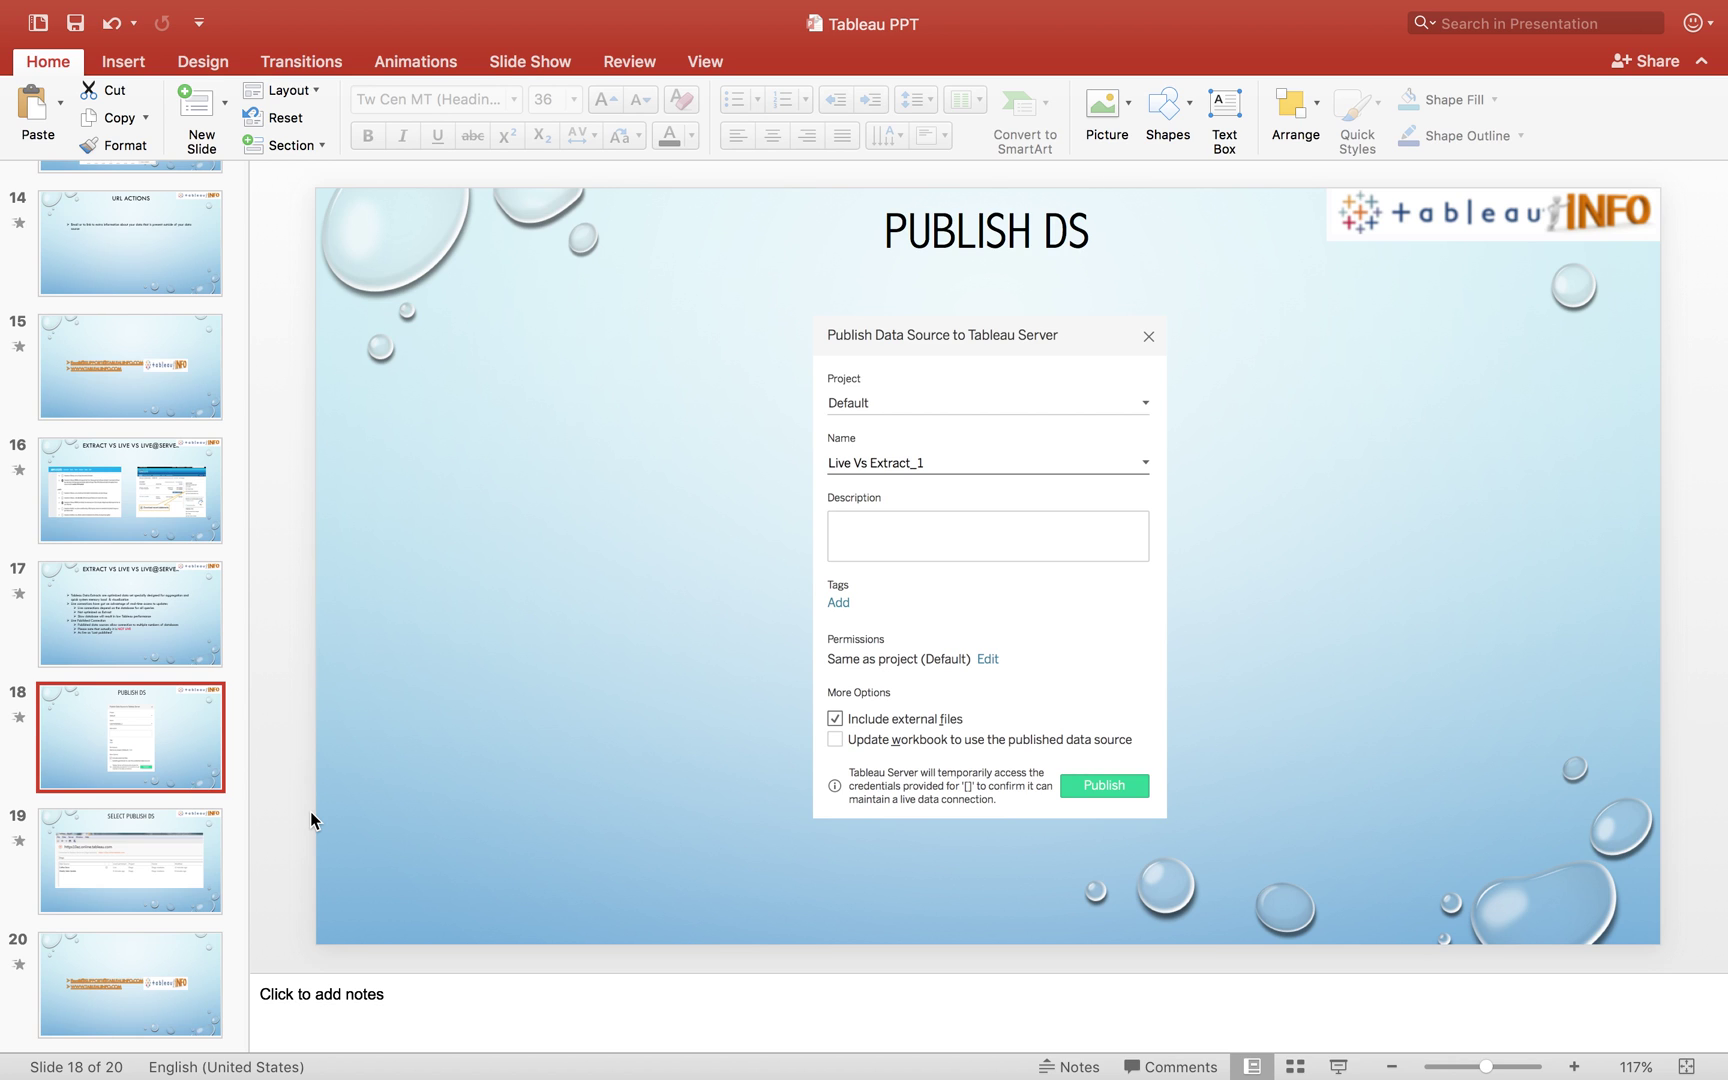
pyautogui.press('Down')
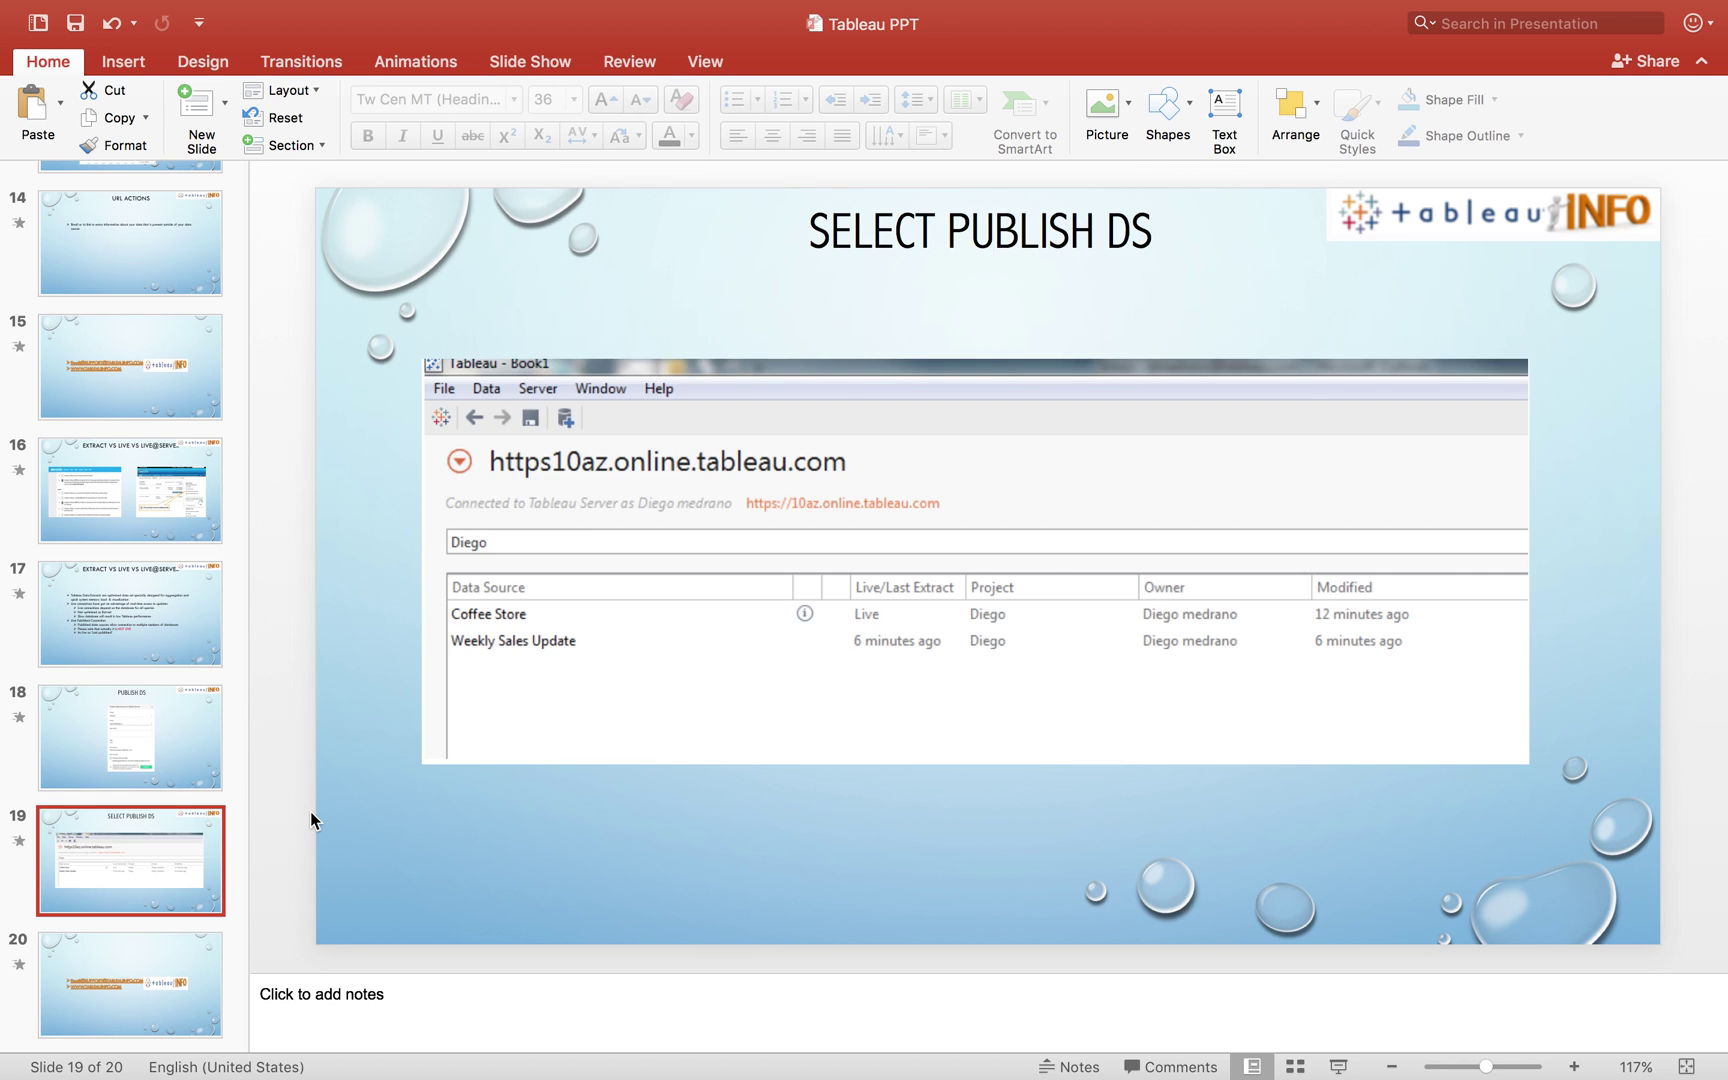
pyautogui.hotkey('ctrl', 'Left')
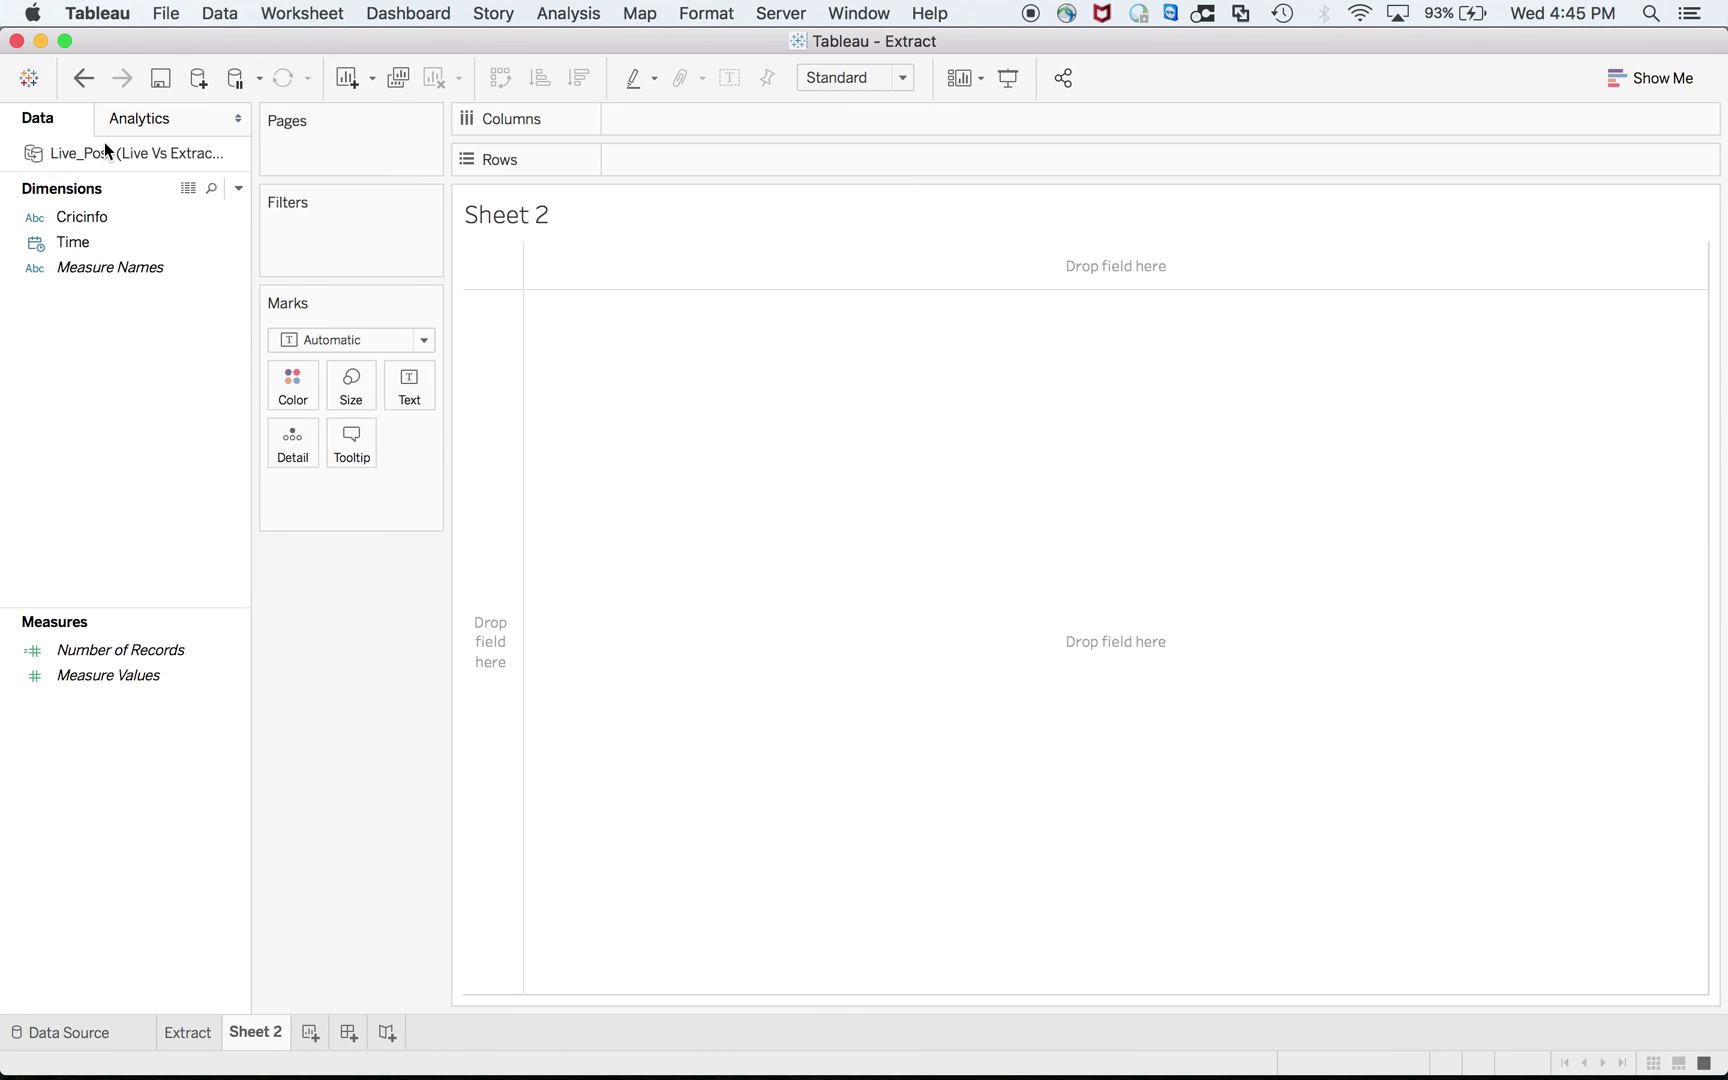
# Create a new blank workbook, Book5, and open its Connect to Data list before returning to slide 19
pyautogui.click(166, 14)
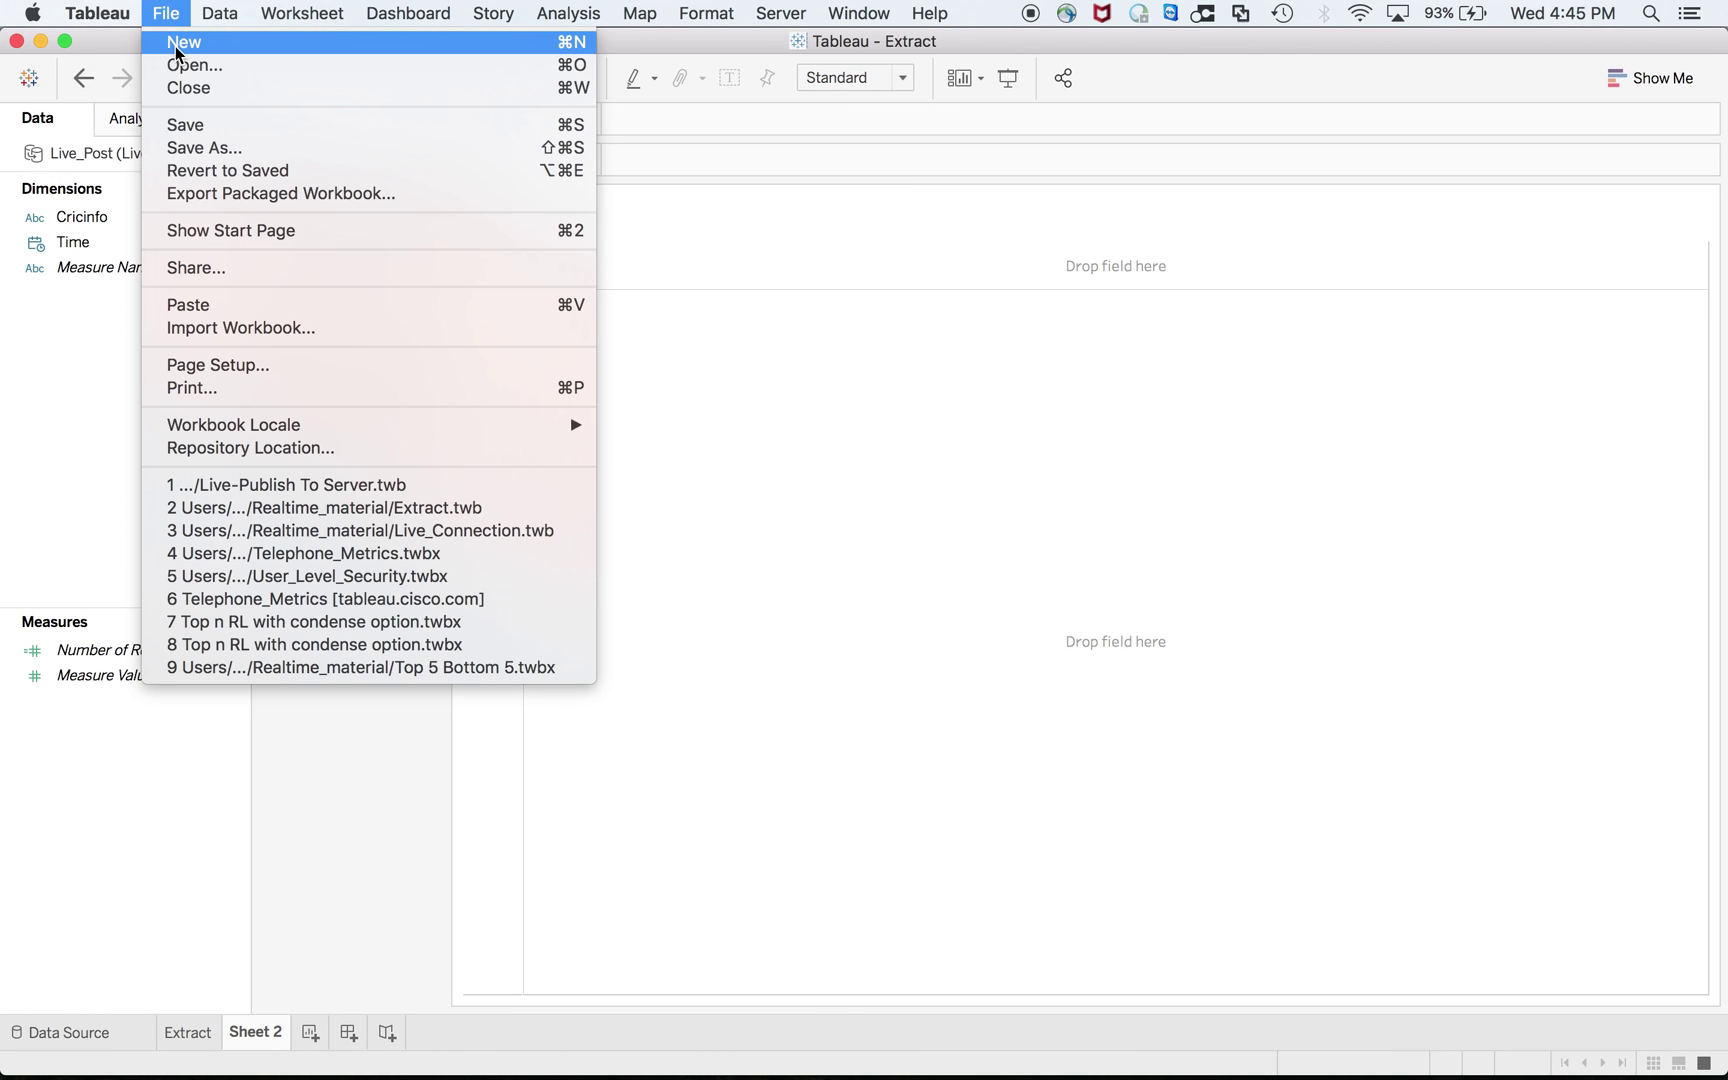
pyautogui.click(176, 46)
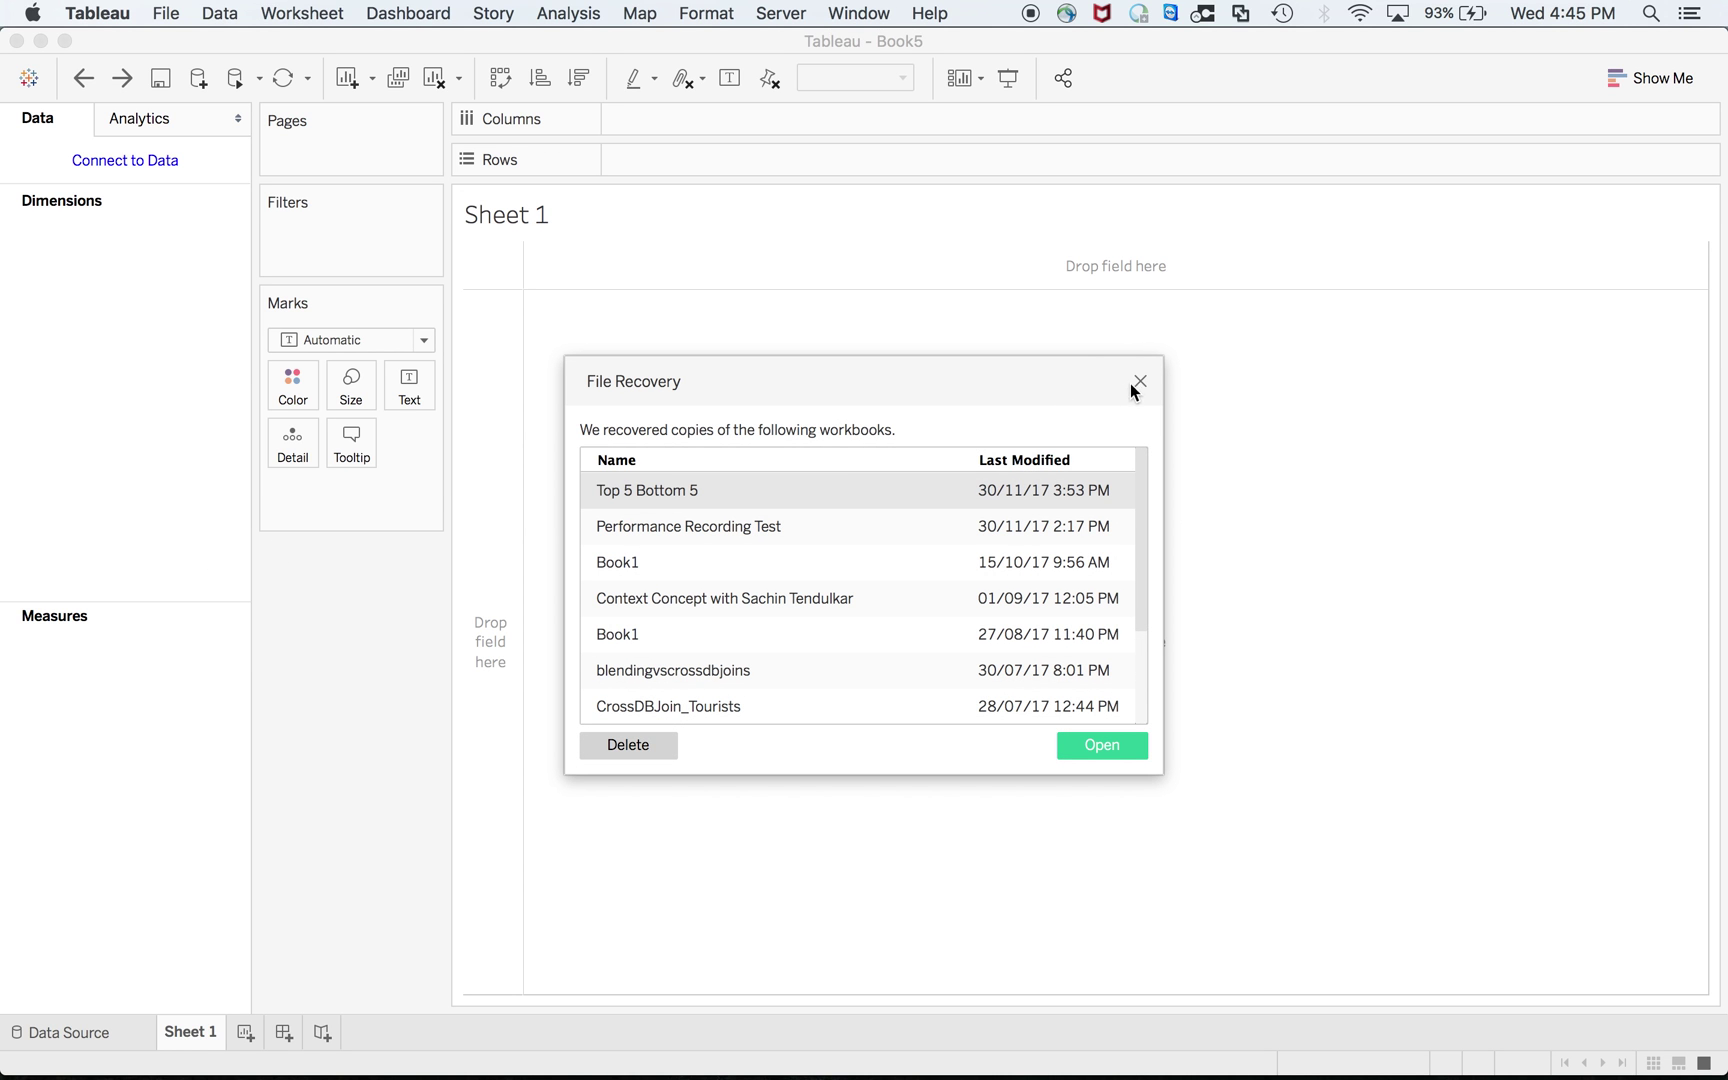
pyautogui.click(1138, 383)
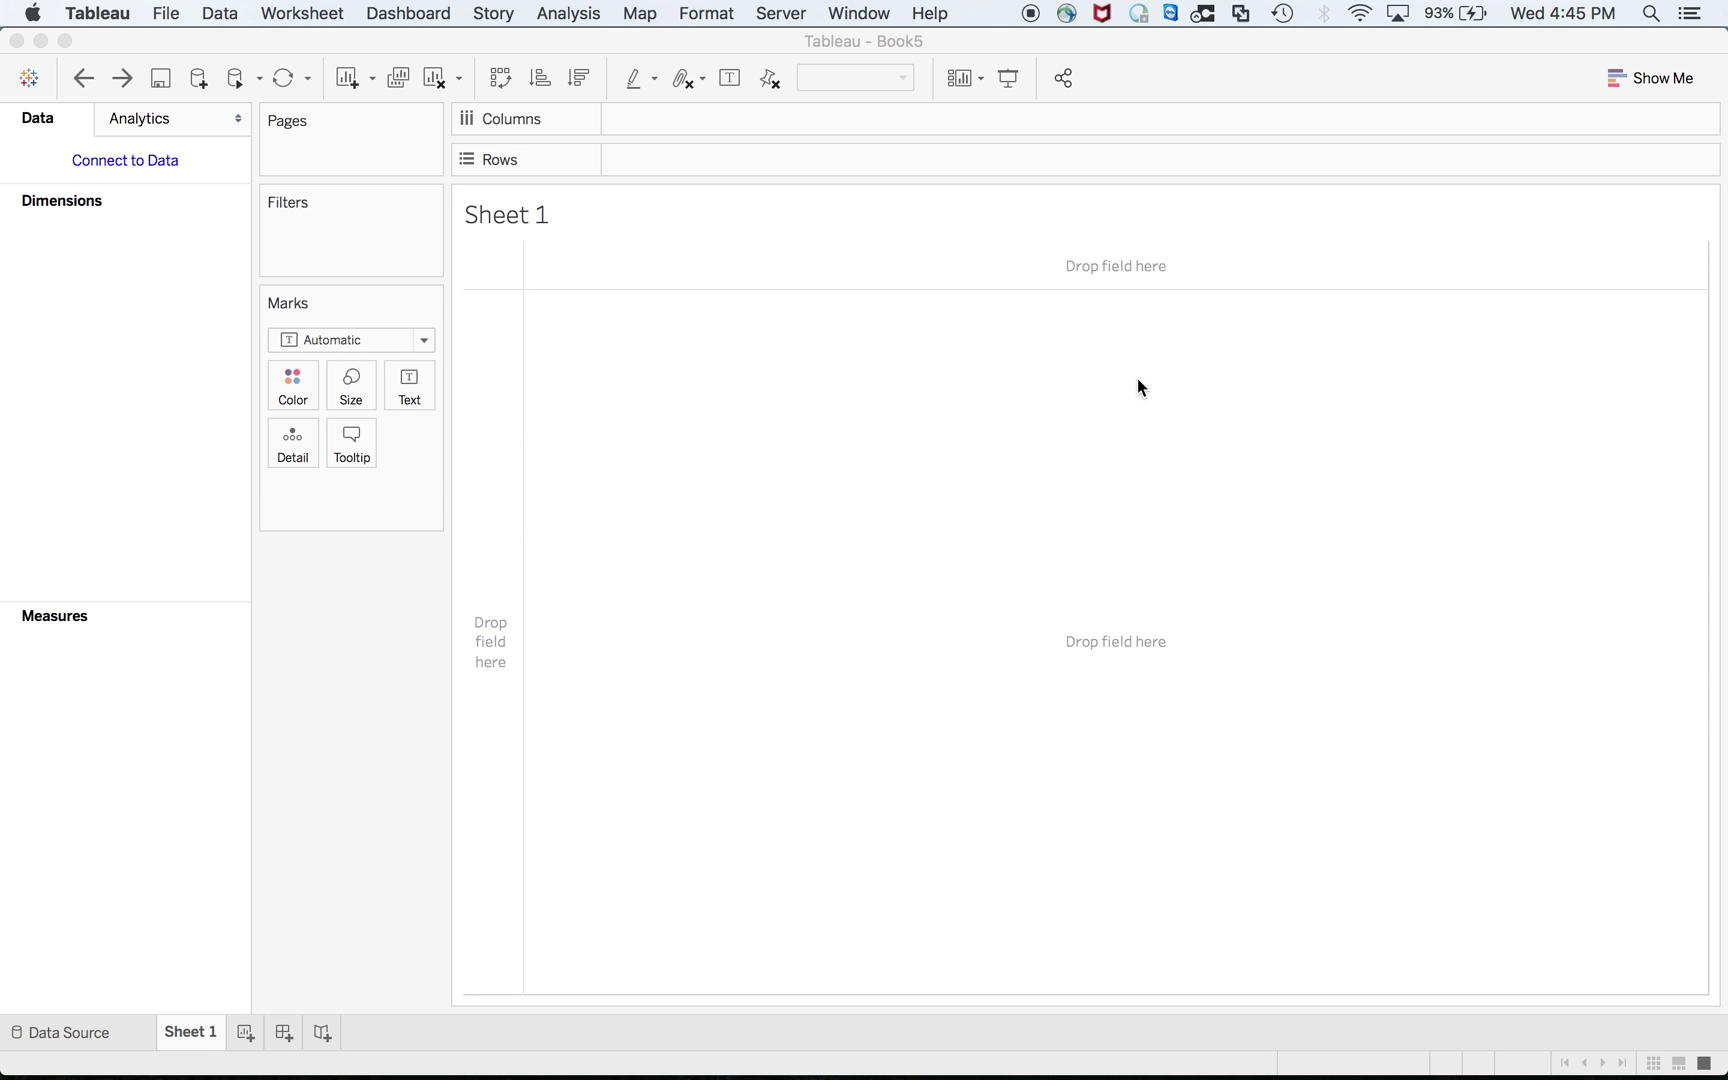
pyautogui.click(134, 160)
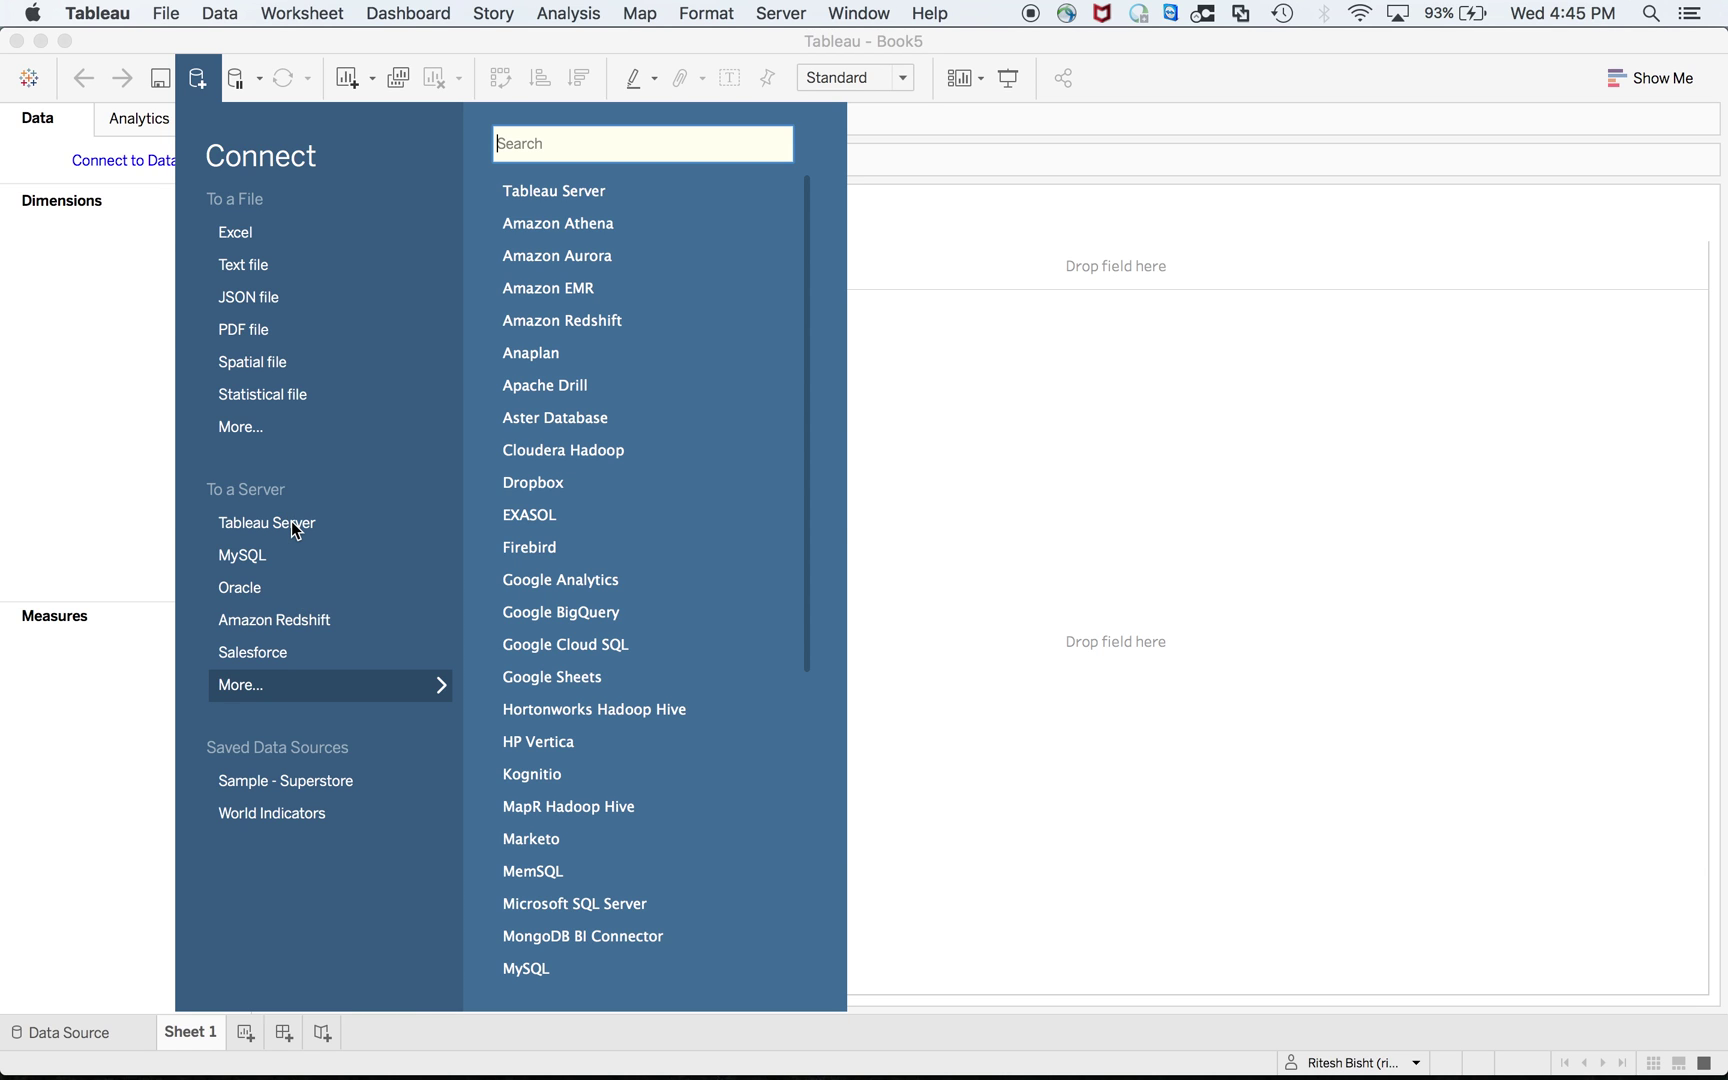
pyautogui.press('super+Tab')
pyautogui.press('super+Tab')
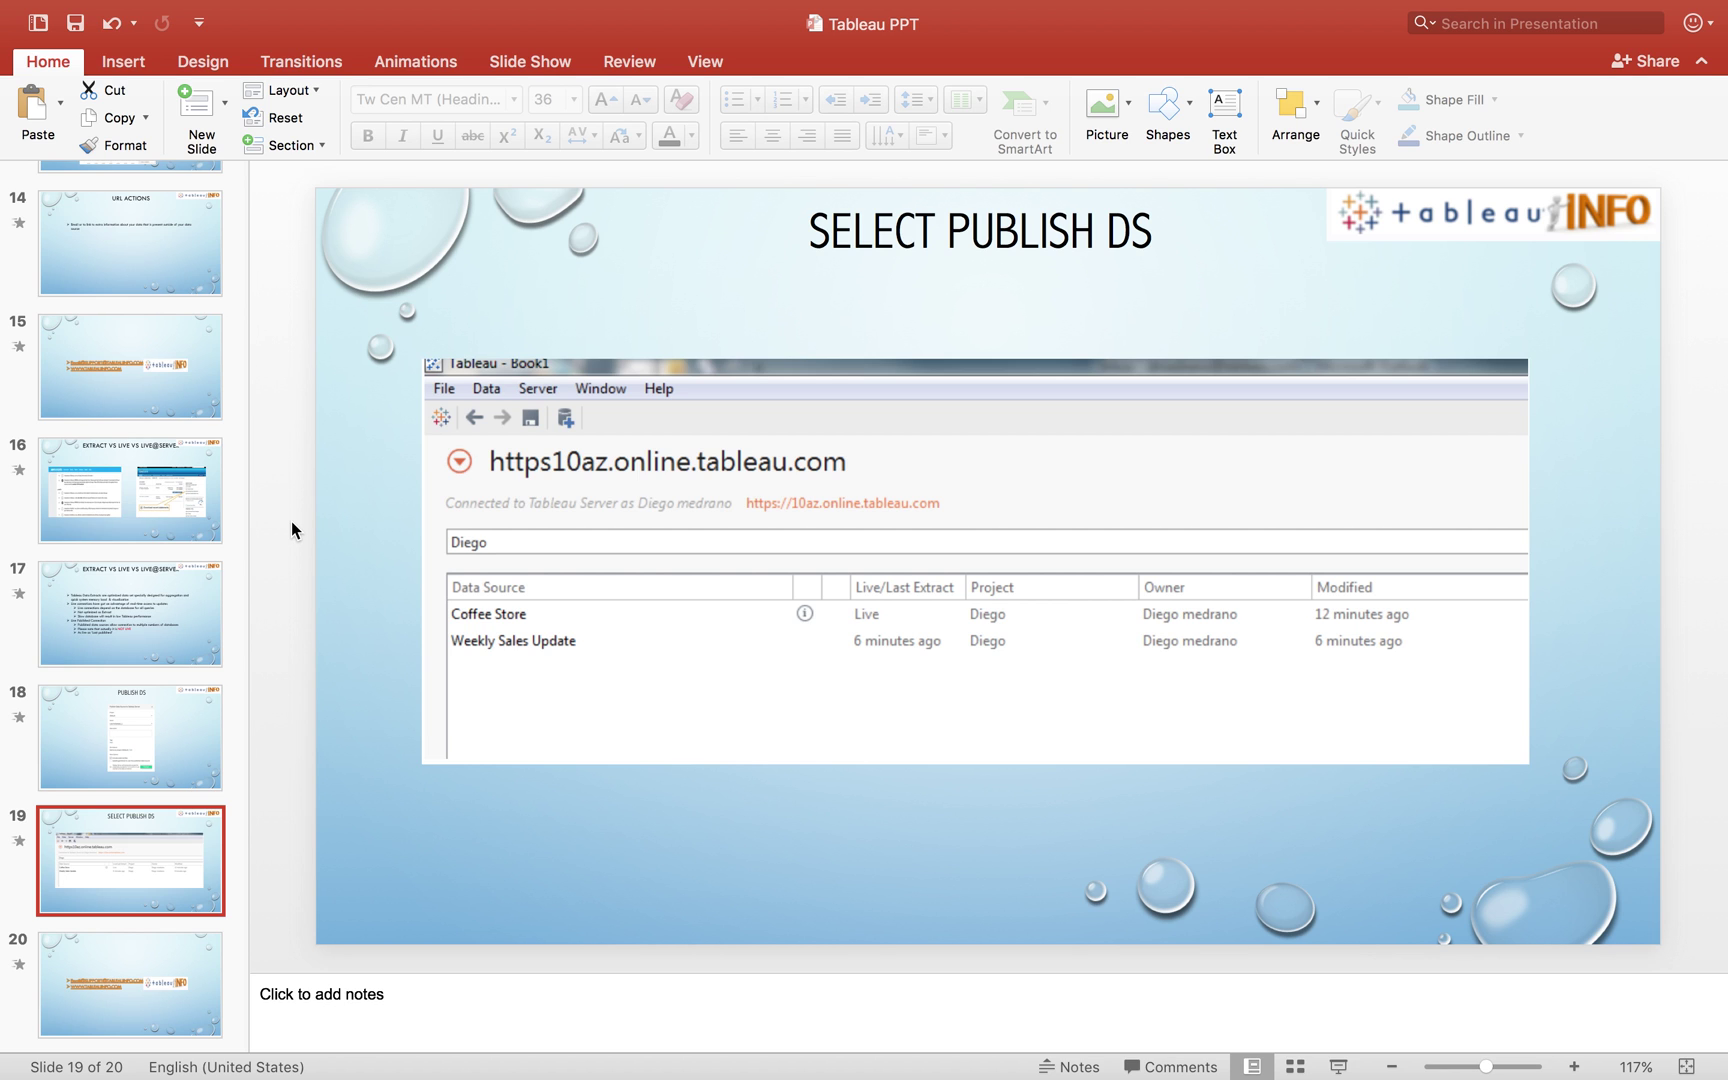
# Check the Extract and Sheet 2 tabs in Tableau, then return to PowerPoint's slide 16
pyautogui.press('super+Tab')
pyautogui.press('super+Tab')
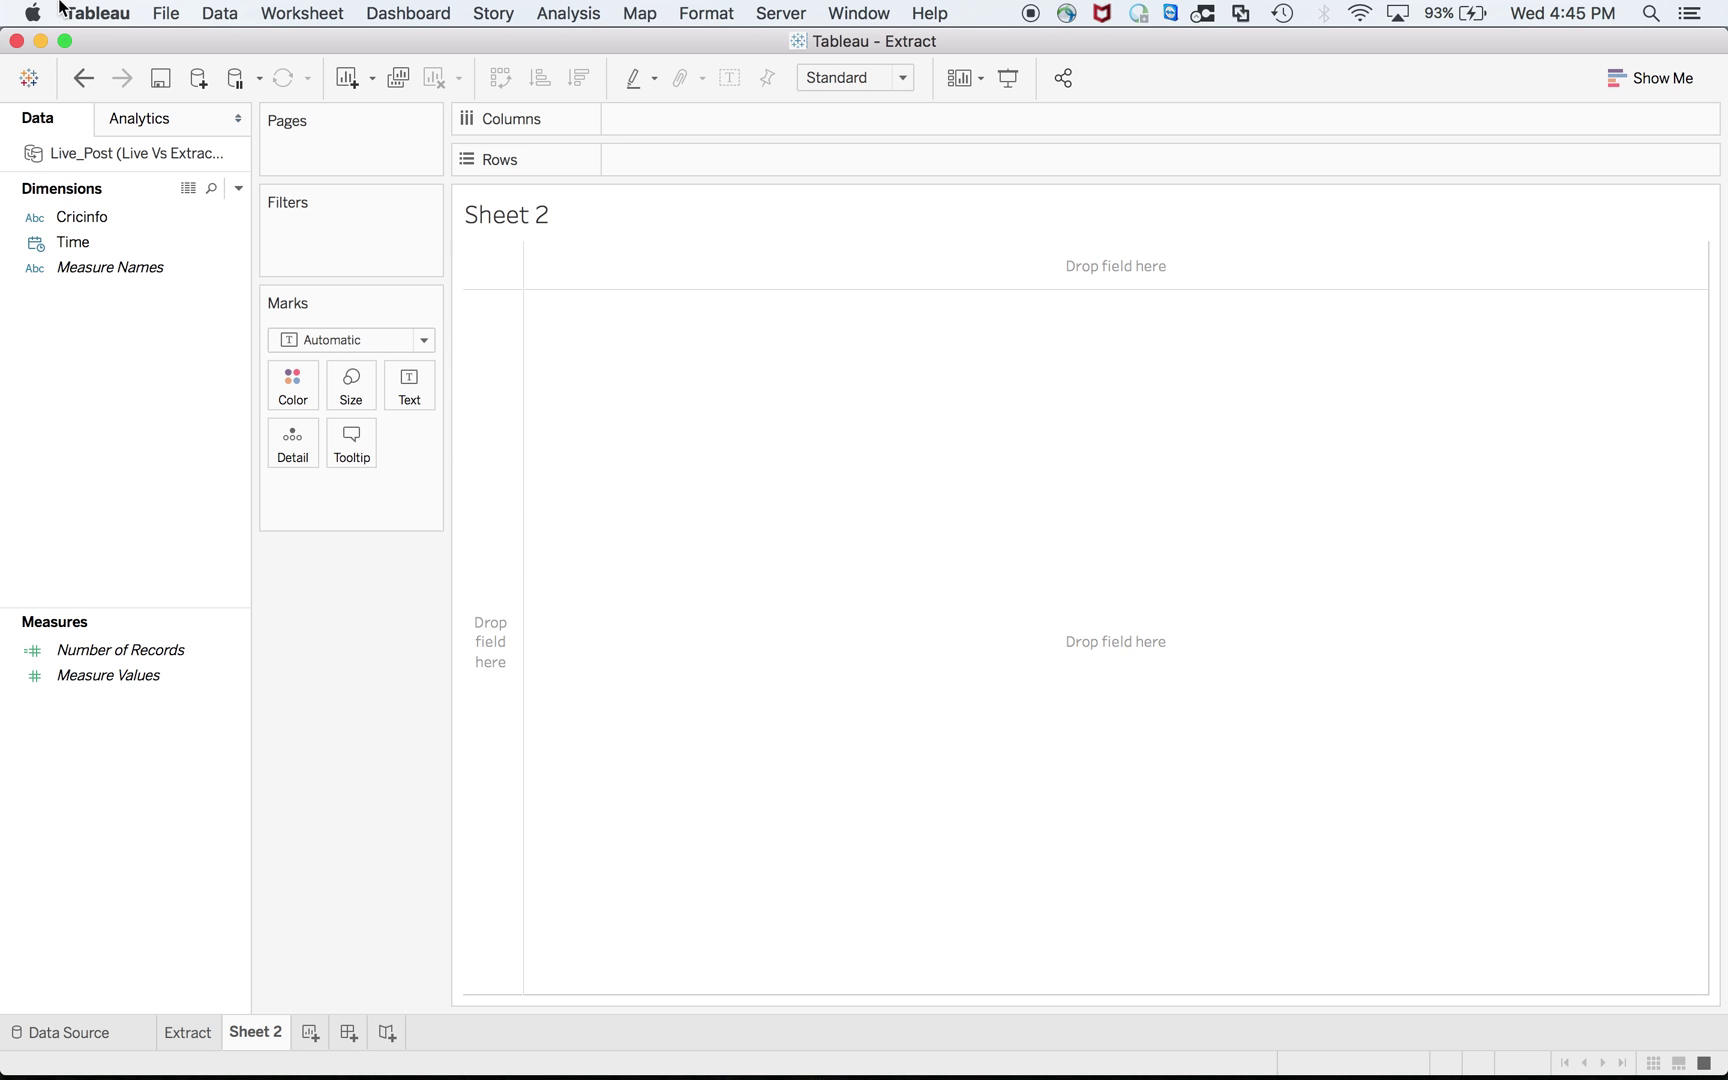
pyautogui.click(200, 1033)
pyautogui.click(256, 1031)
pyautogui.press('super+Tab')
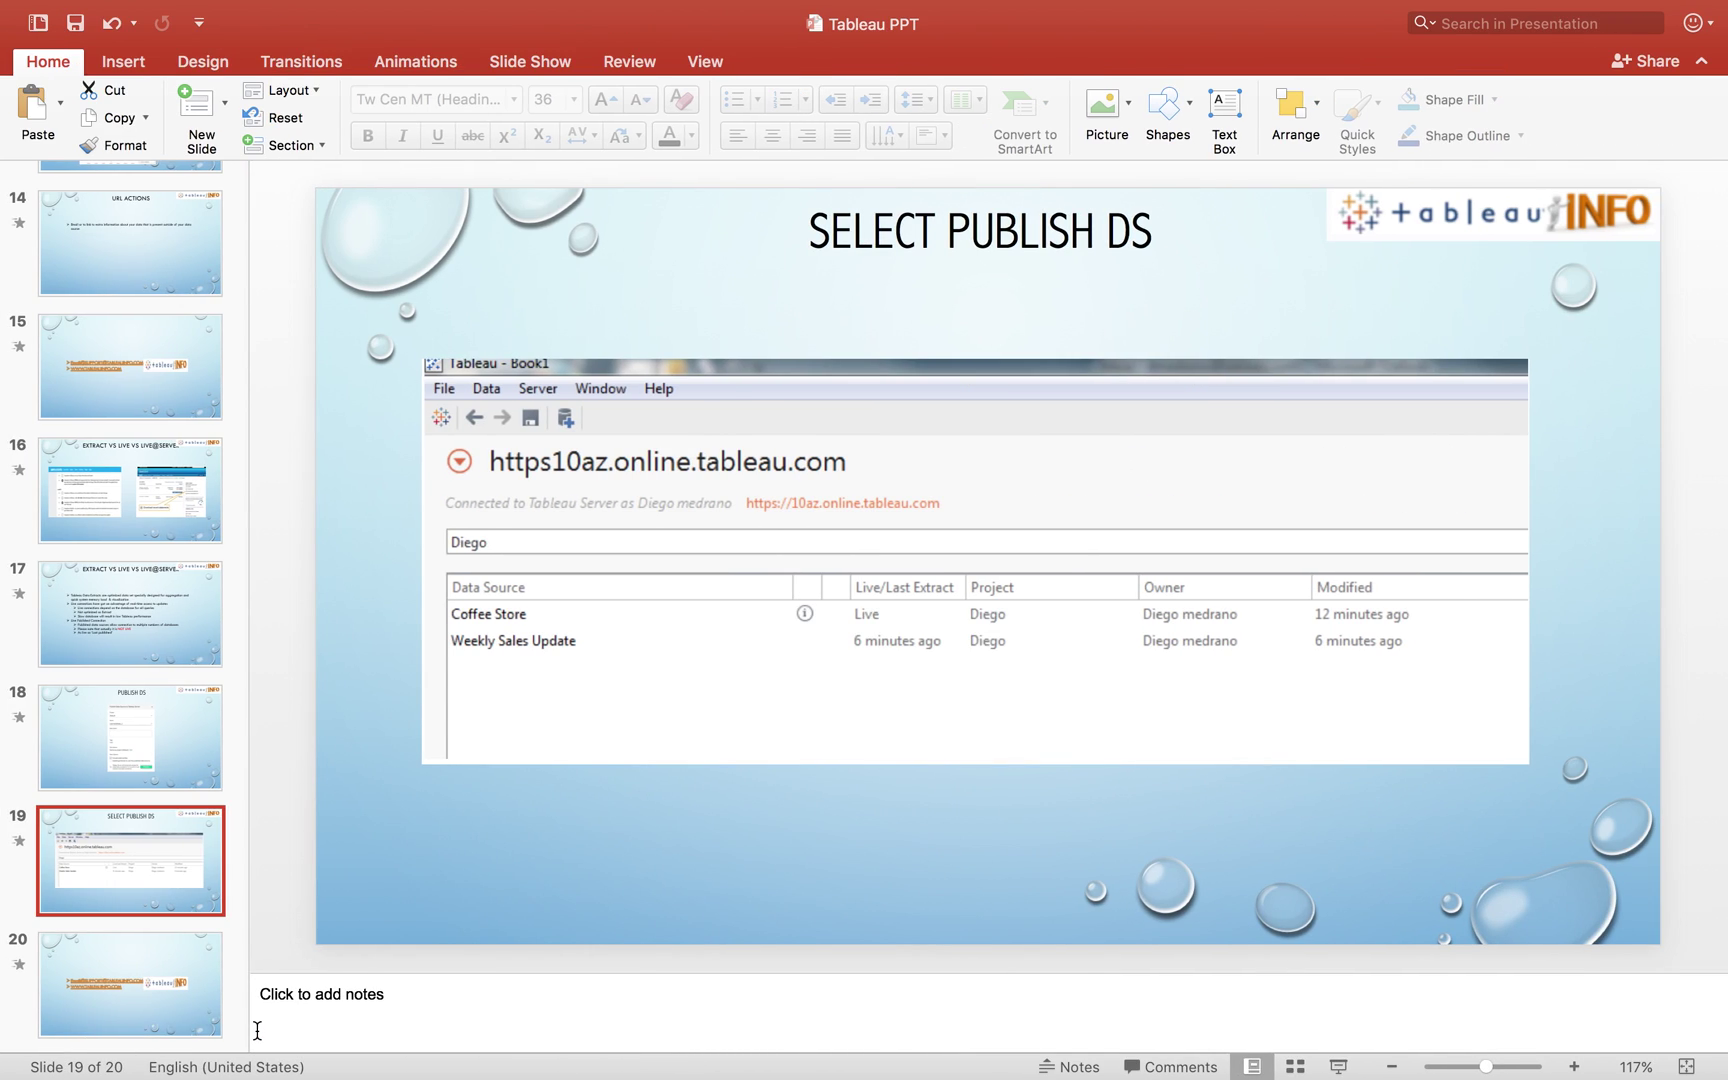
pyautogui.press('Up')
pyautogui.press('Up')
pyautogui.press('Up')
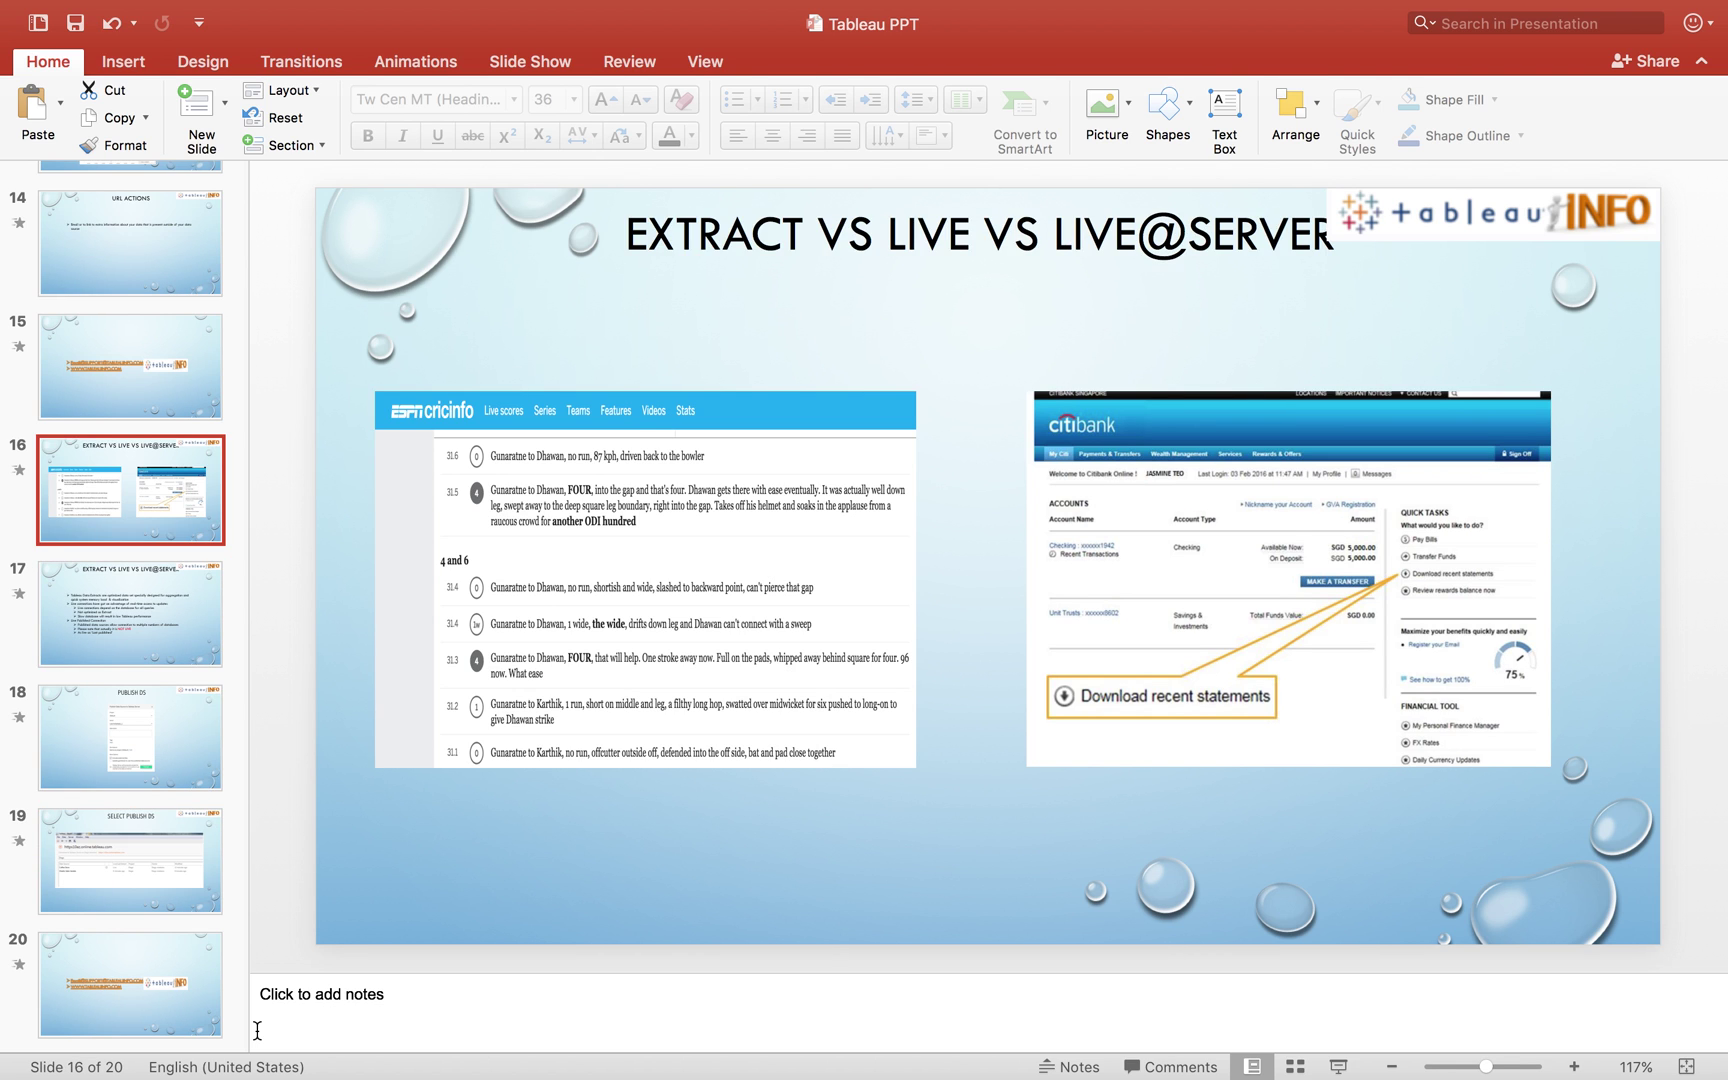
# Advance to slide 17, the bulleted extract vs live vs live@server comparison
pyautogui.press('Down')
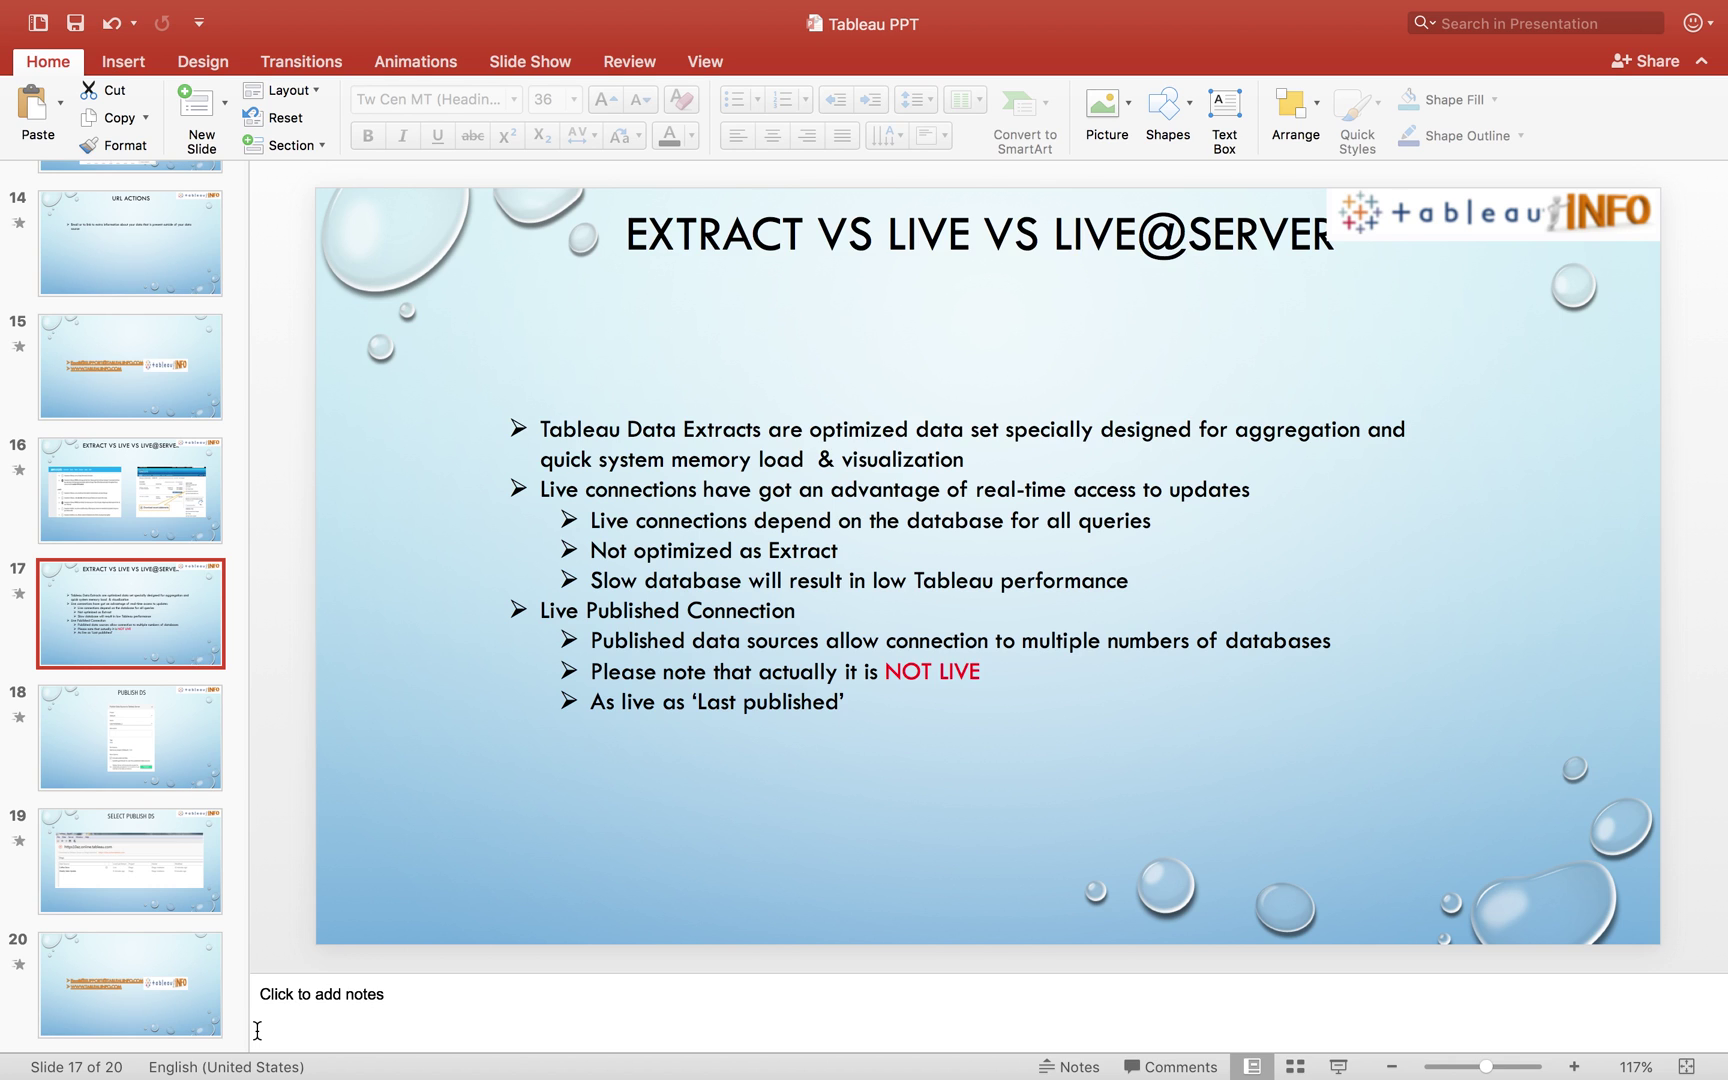
# Return to slide 16 to present it, then bring up Tableau's Extract workbook with the empty Sheet 2
pyautogui.press('Up')
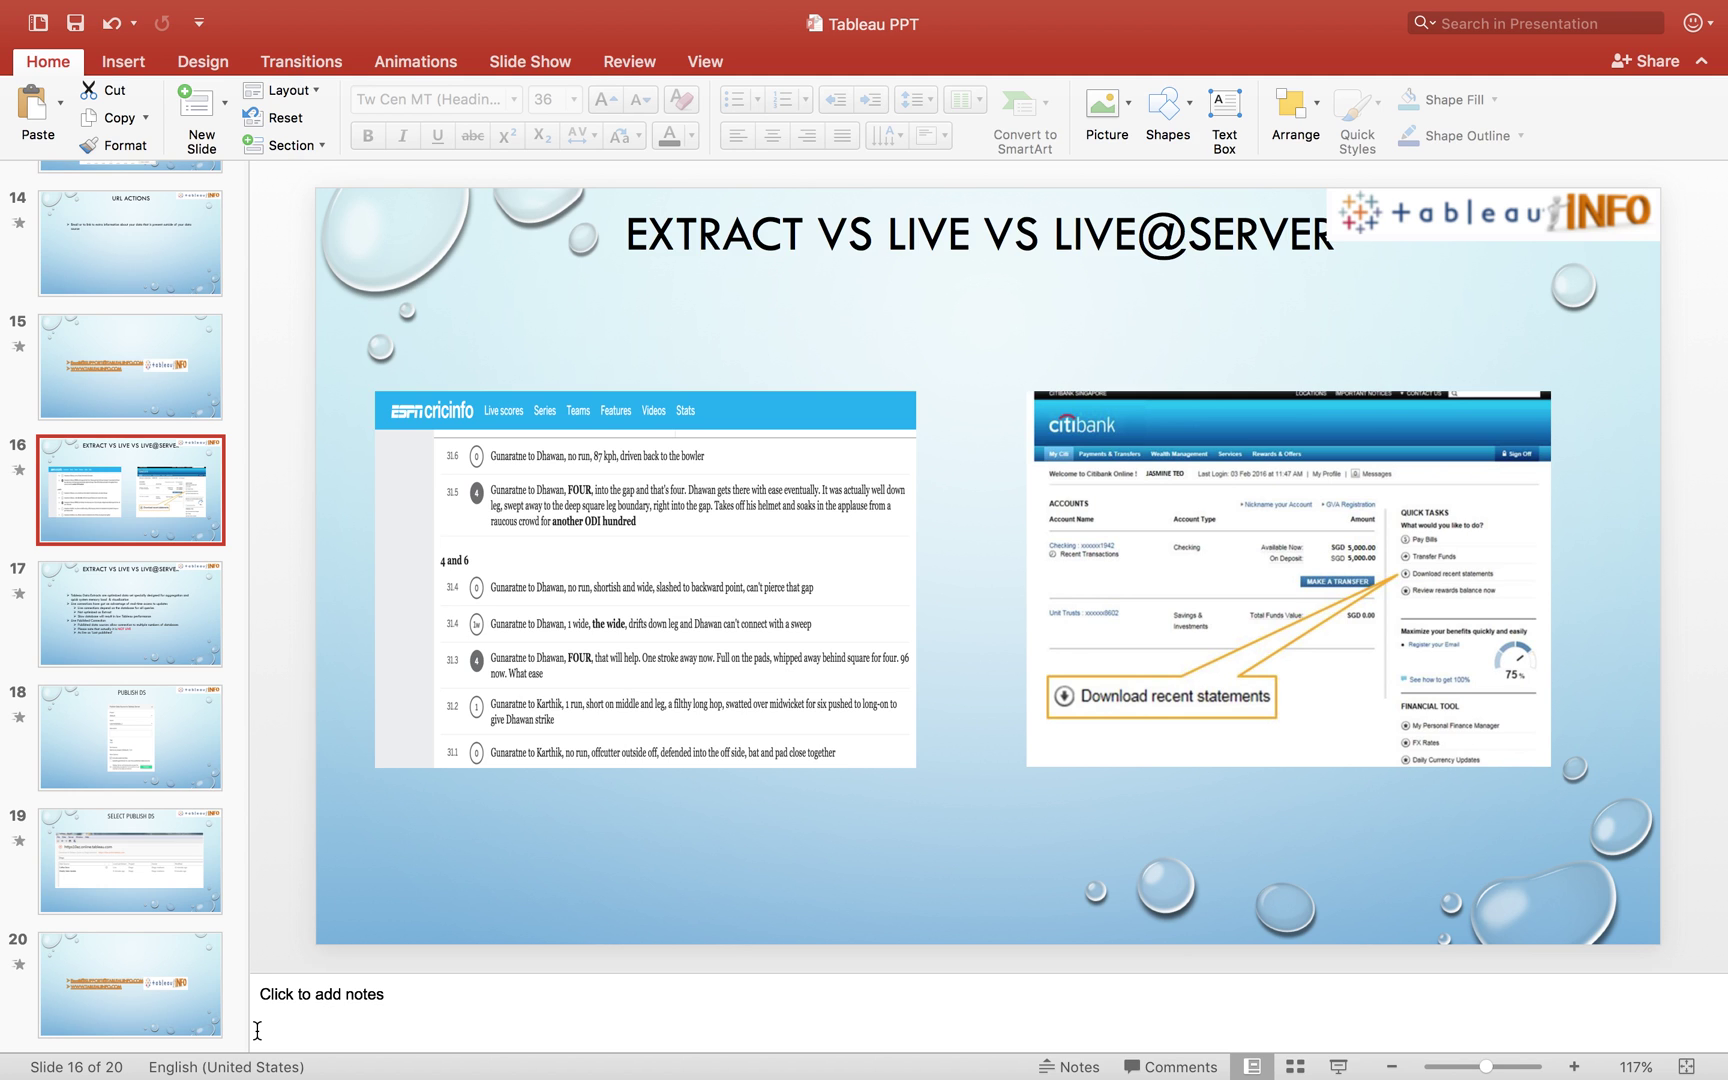
pyautogui.press('super+Tab')
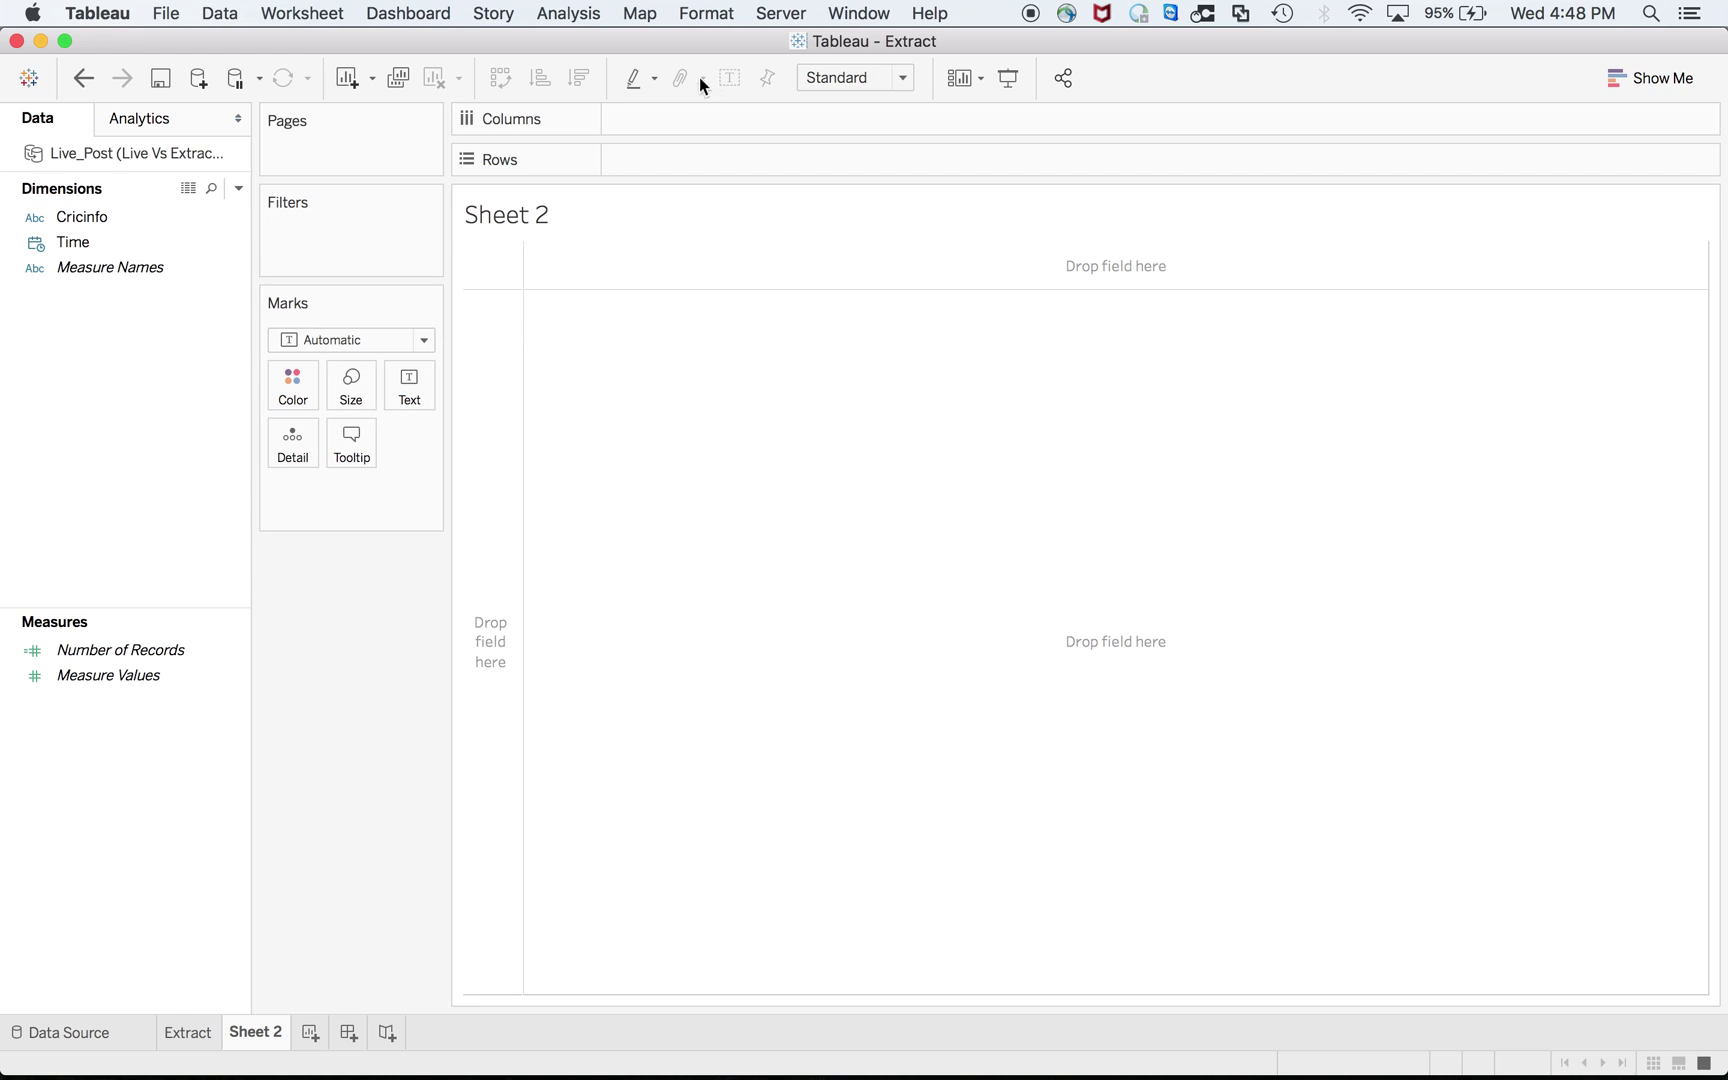
# Show the Server menu's Publish Workbook option, close it, and go back to slide 16
pyautogui.click(783, 18)
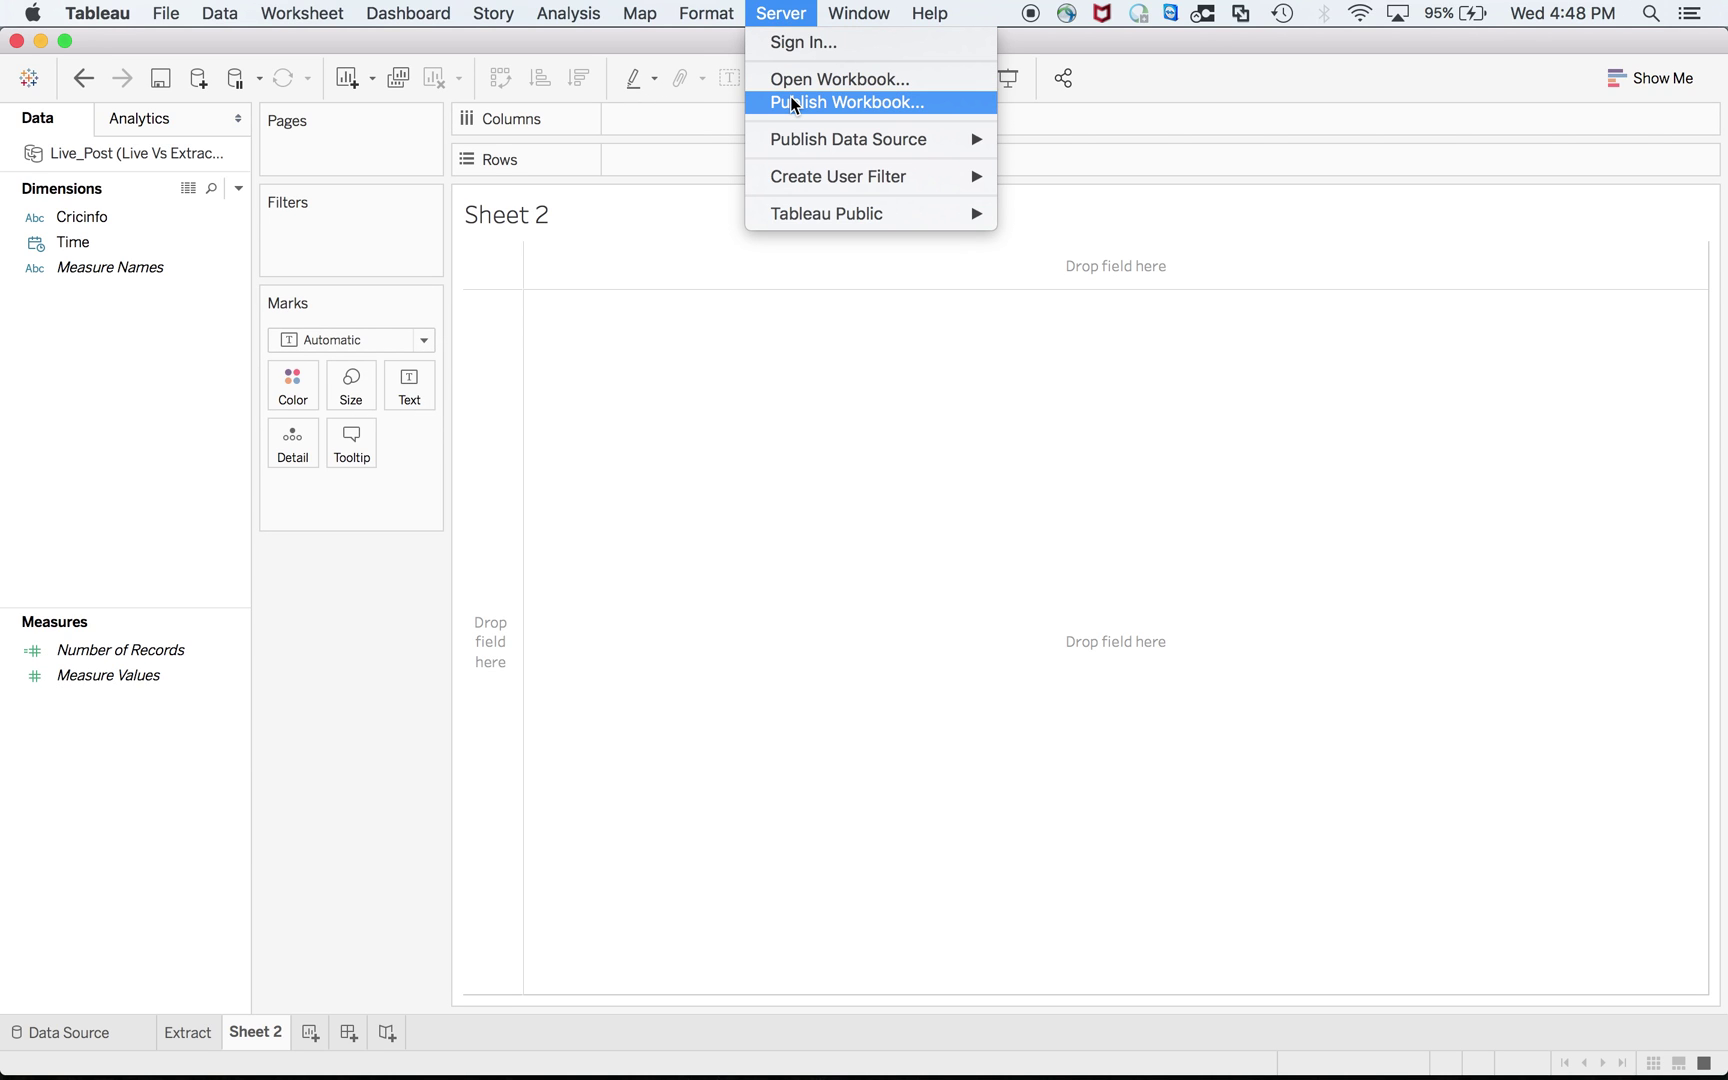
pyautogui.click(779, 358)
pyautogui.press('super+Tab')
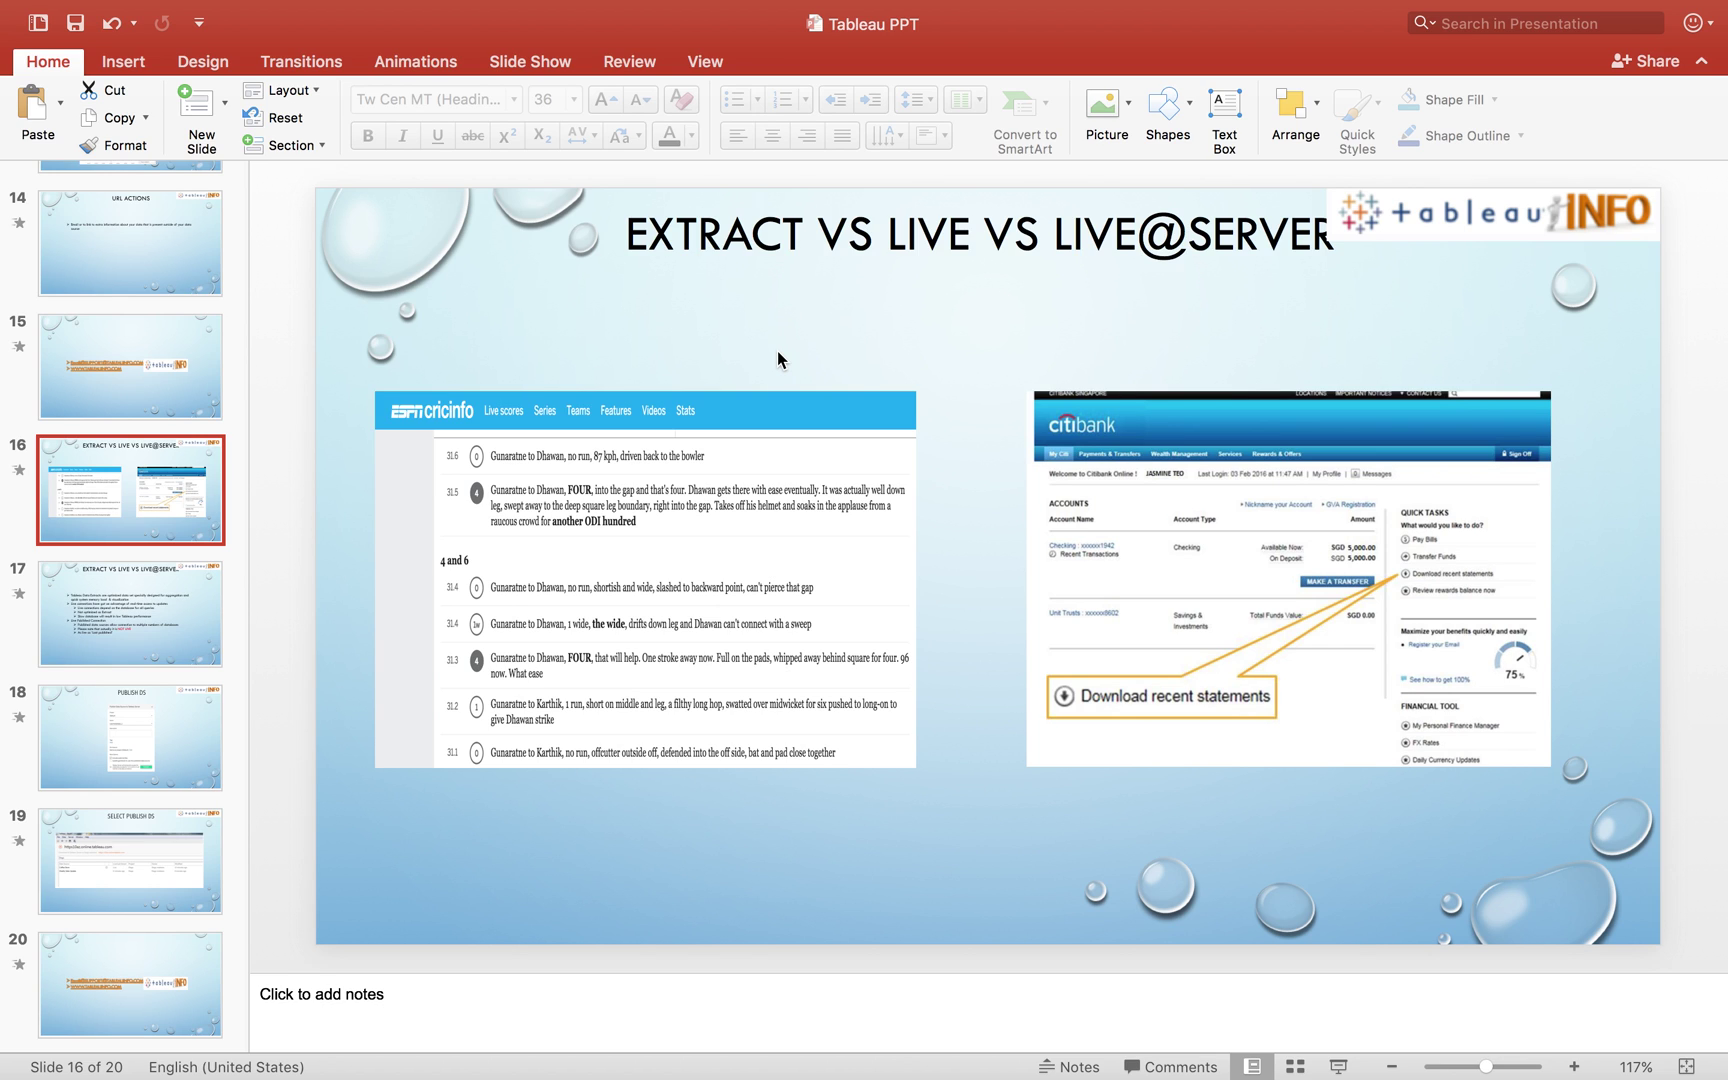
# Move between slides 16 and 17, briefly check Tableau, and settle on slide 17's bullet comparison
pyautogui.press('Down')
pyautogui.press('Up')
pyautogui.press('super+Tab')
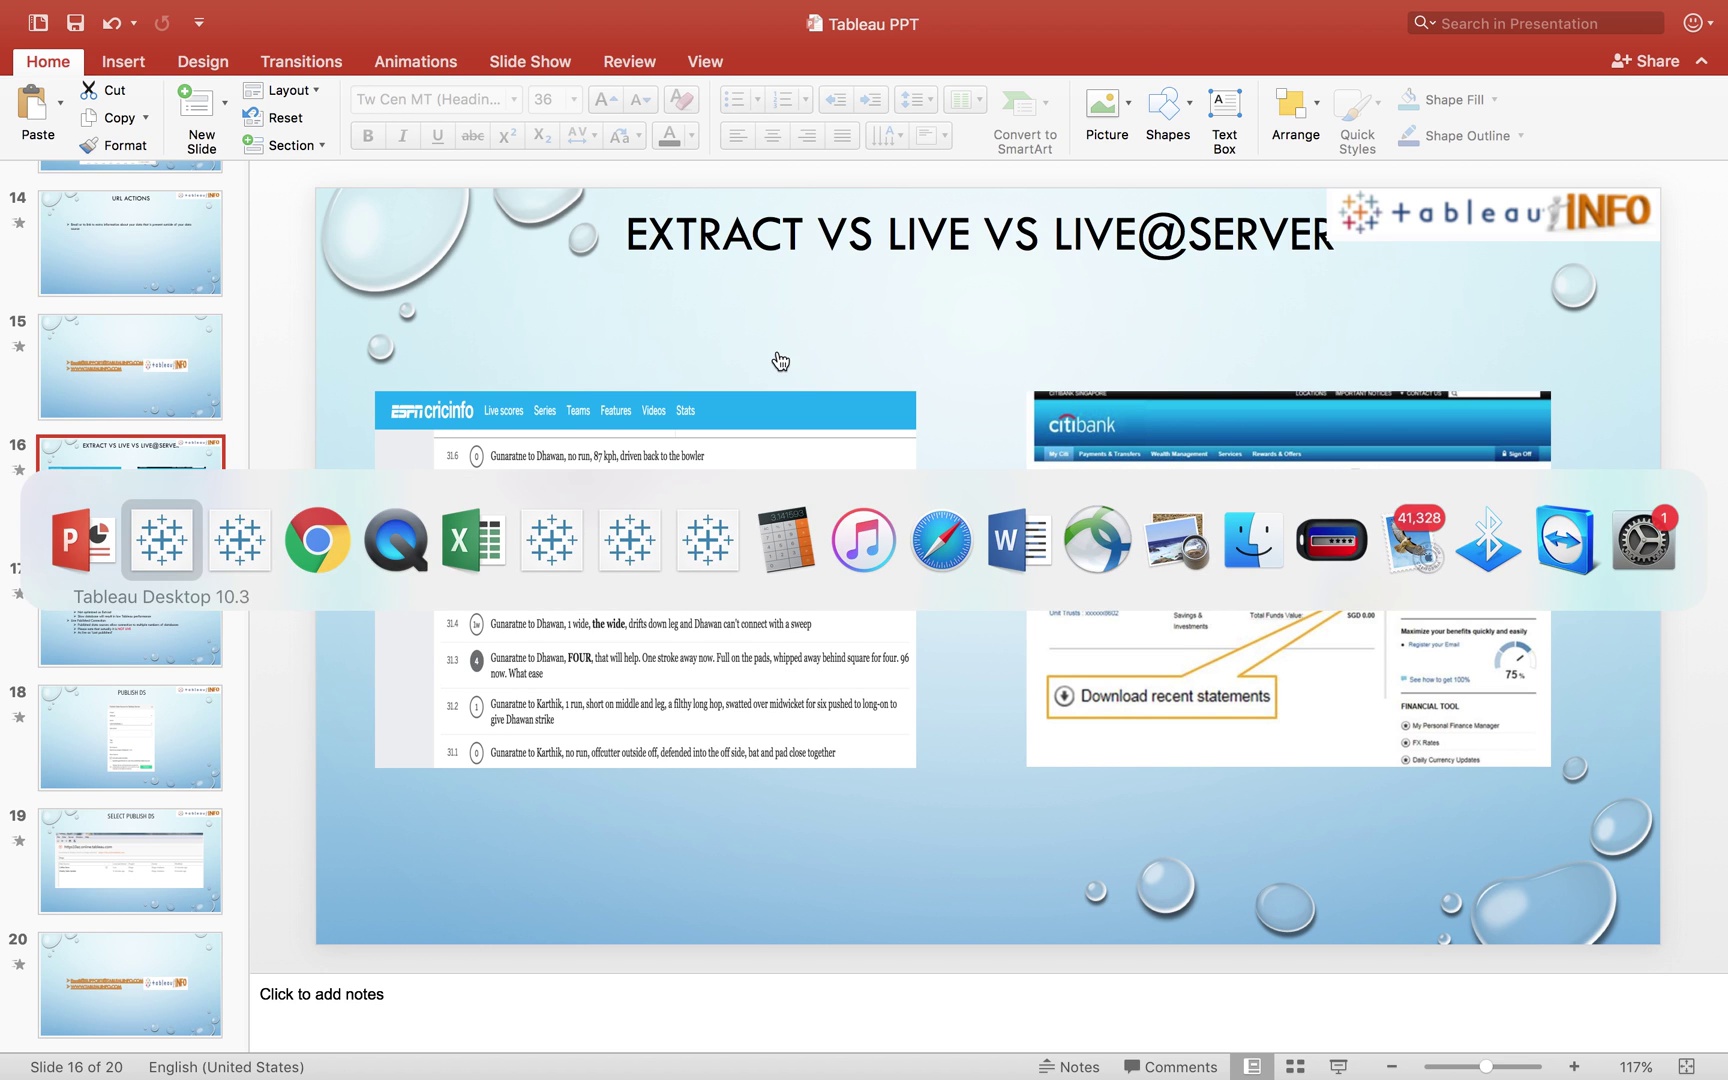
pyautogui.press('super+Tab')
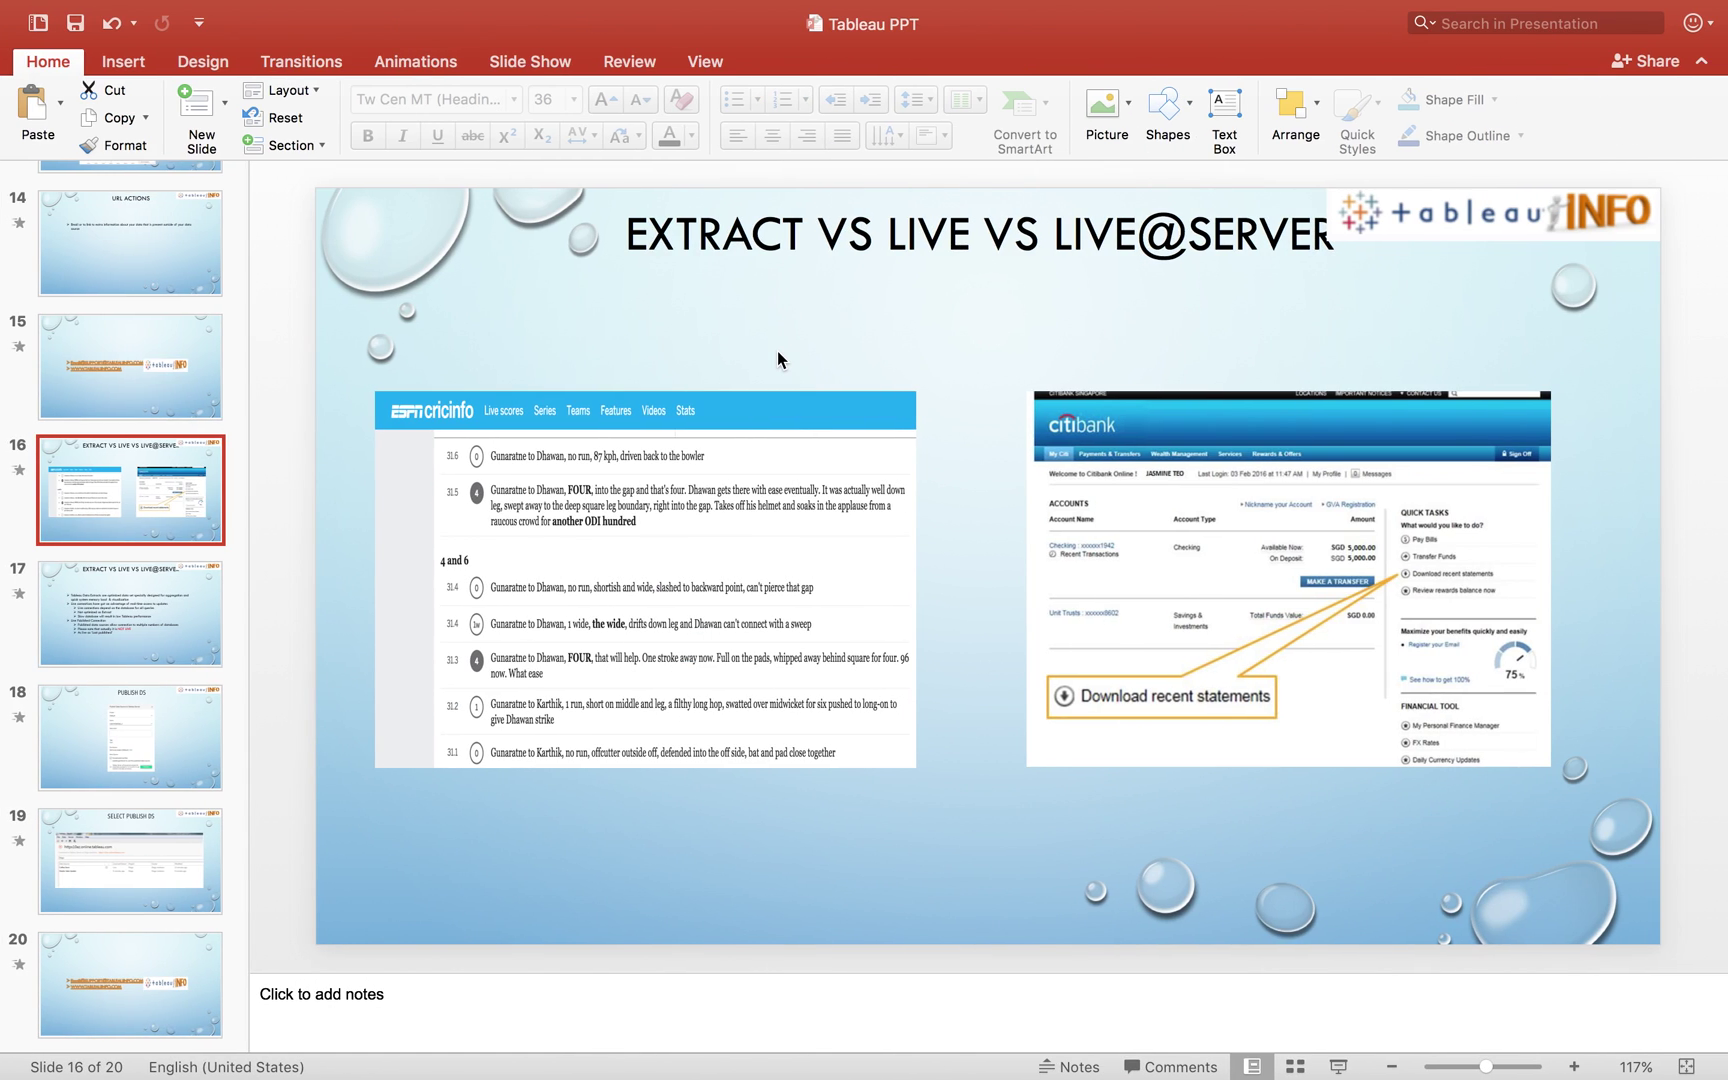
pyautogui.press('Down')
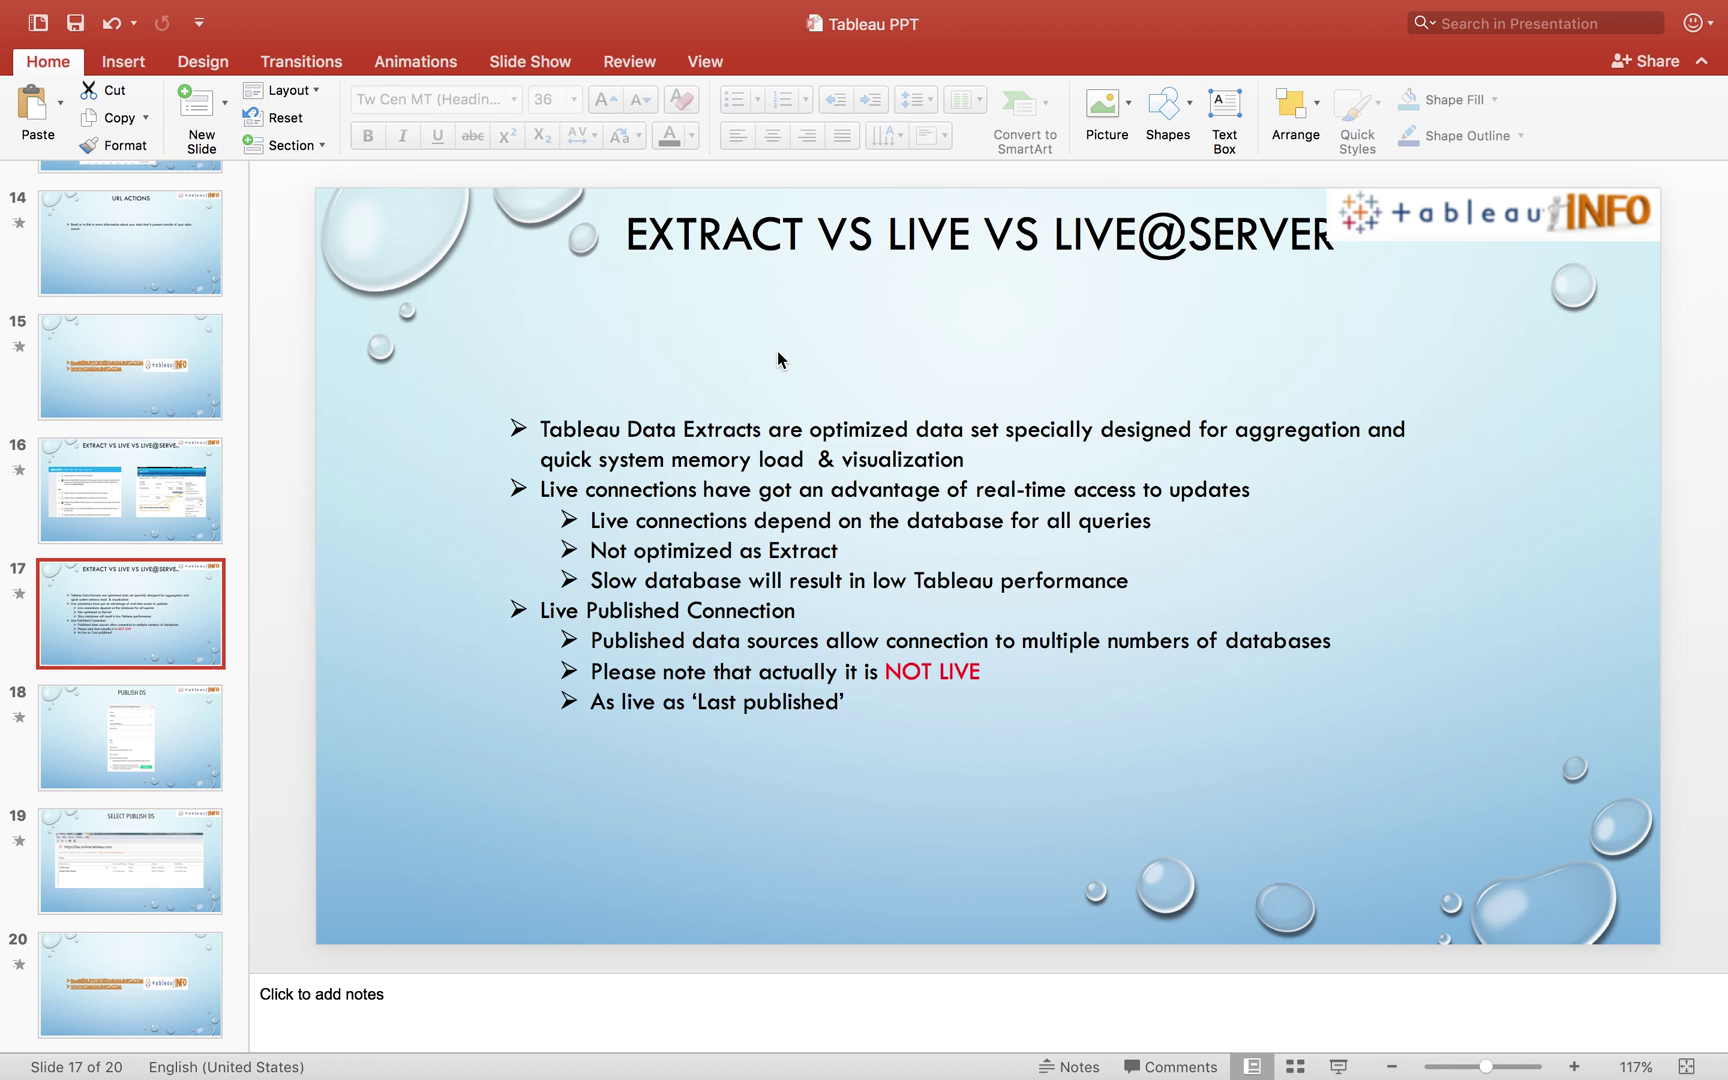
pyautogui.press('Down')
# Show the Live_Post data source's context menu, present slide 19 SELECT PUBLISH DS, then return to Tableau
pyautogui.press('super+Tab')
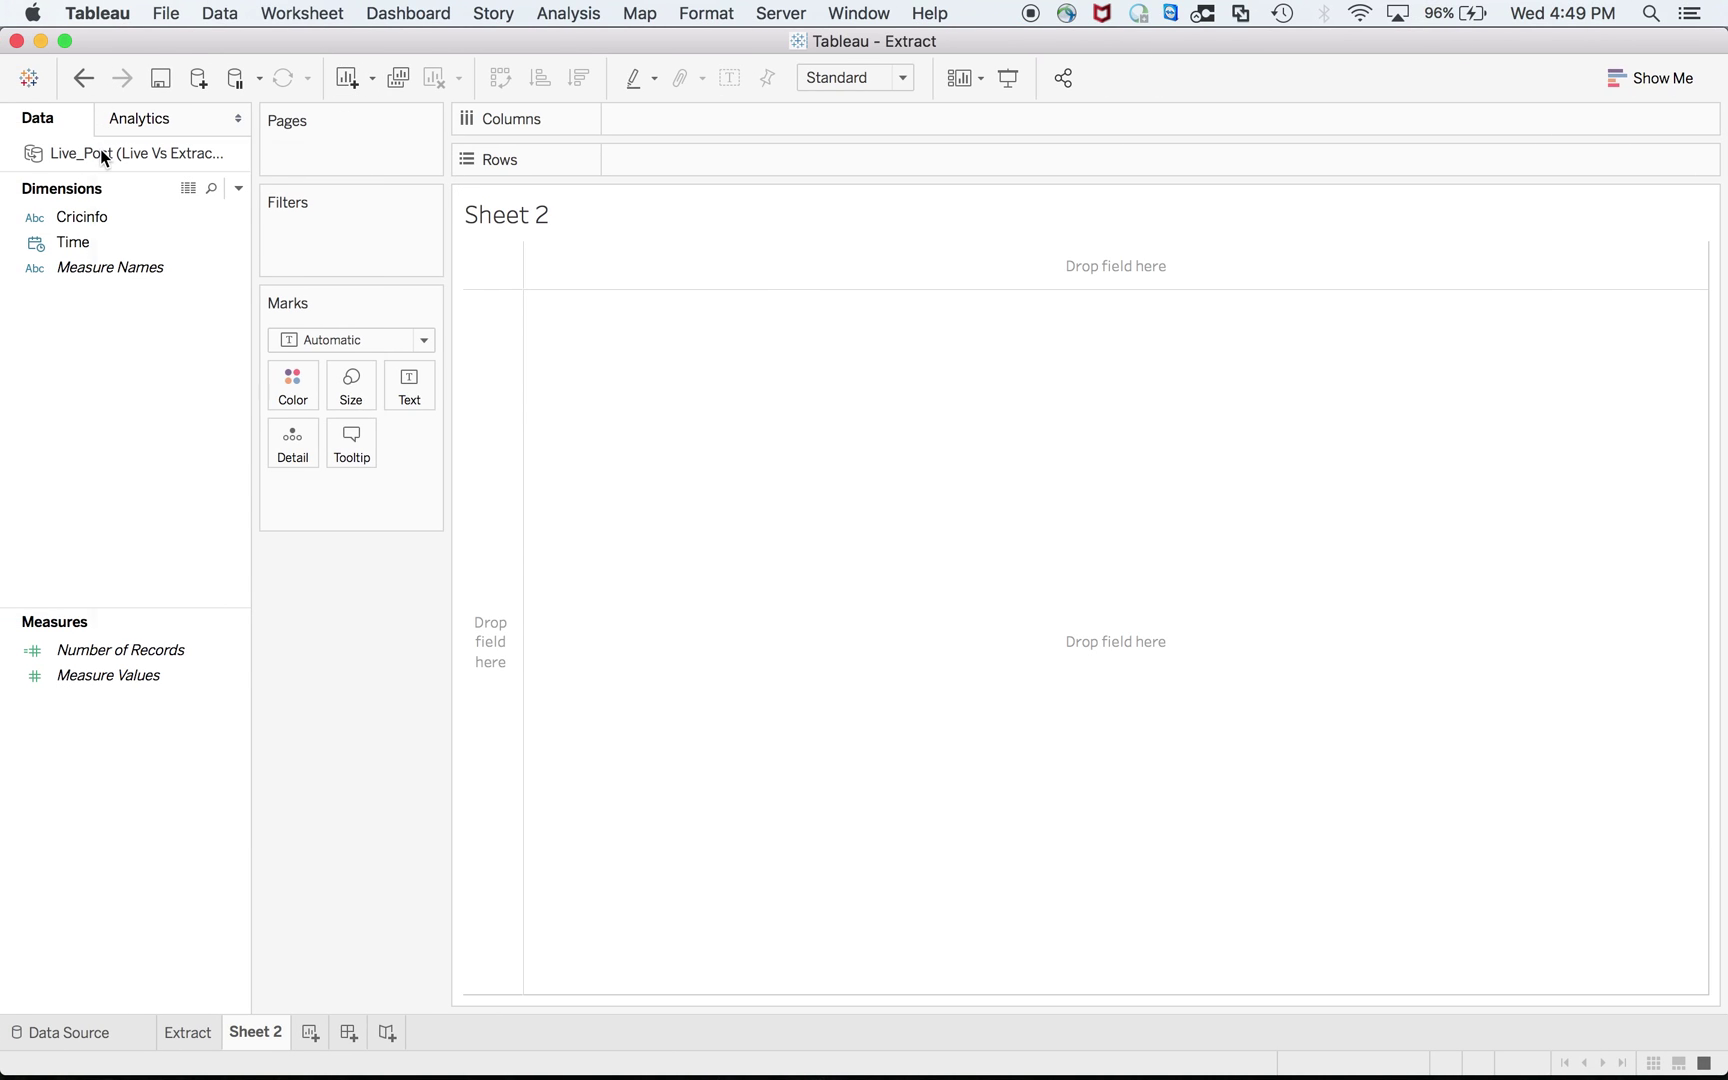
pyautogui.rightClick(100, 150)
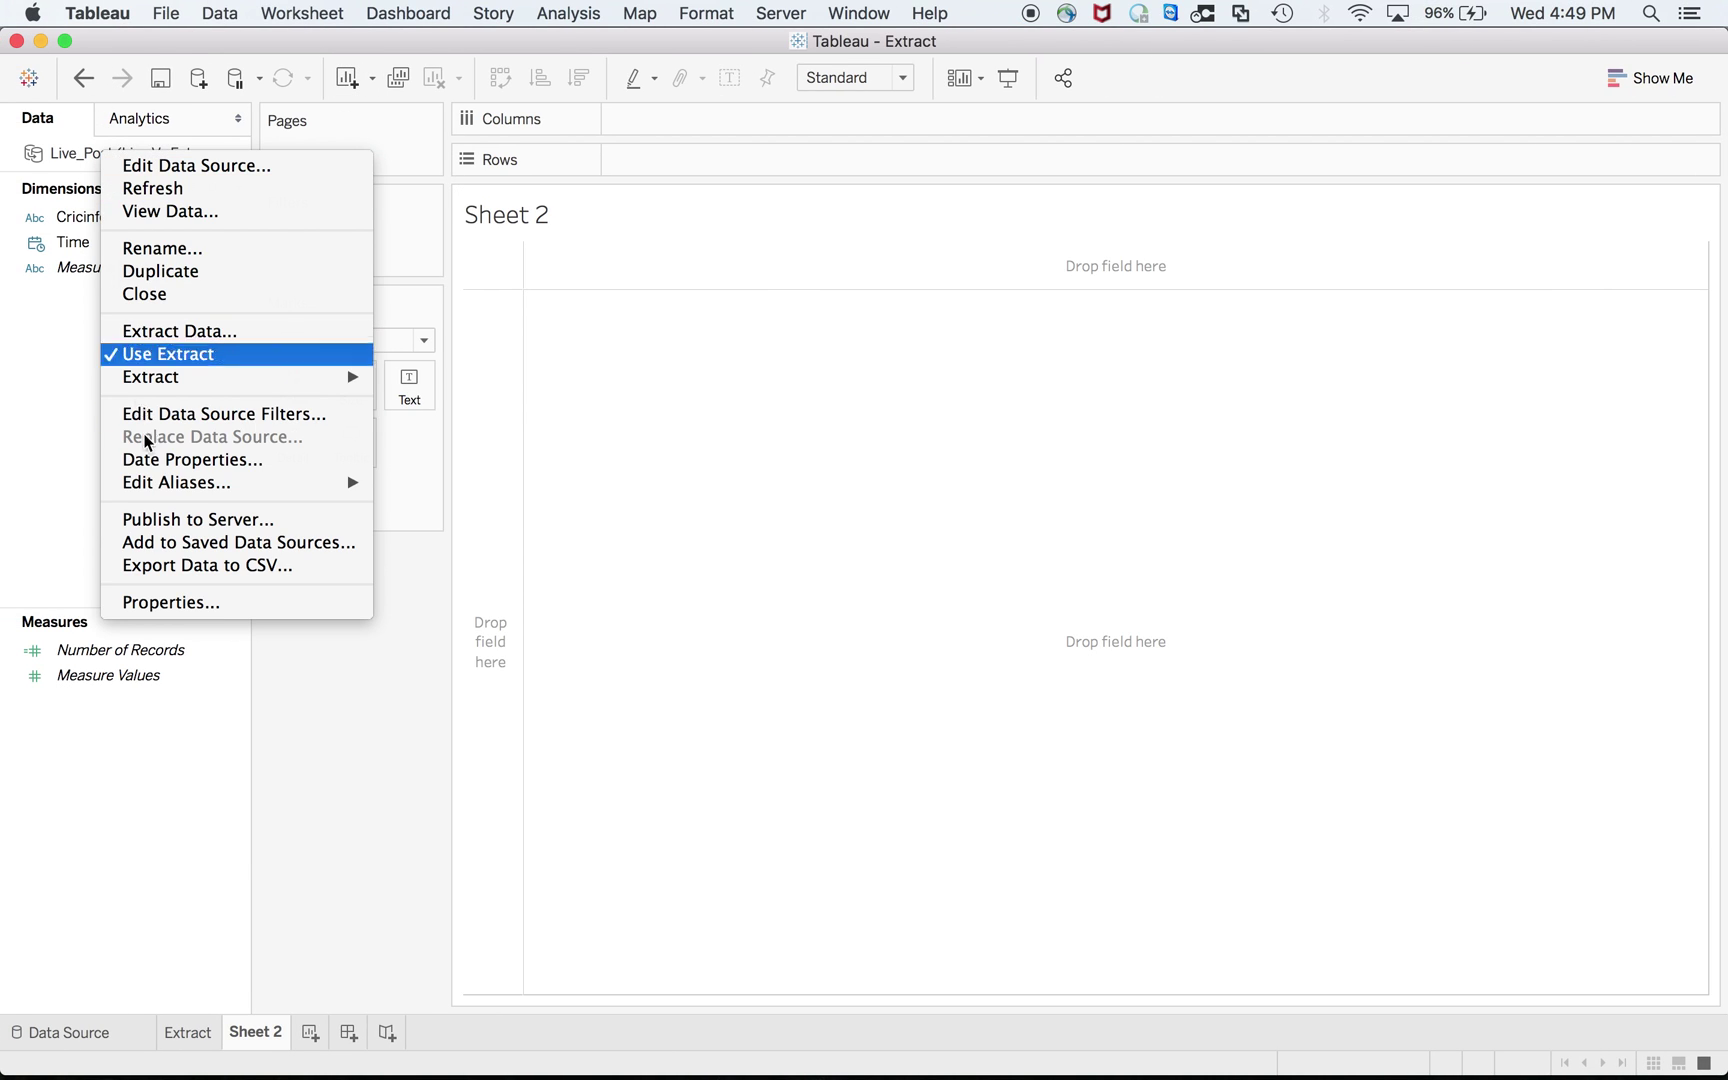
pyautogui.click(369, 738)
pyautogui.press('super+Tab')
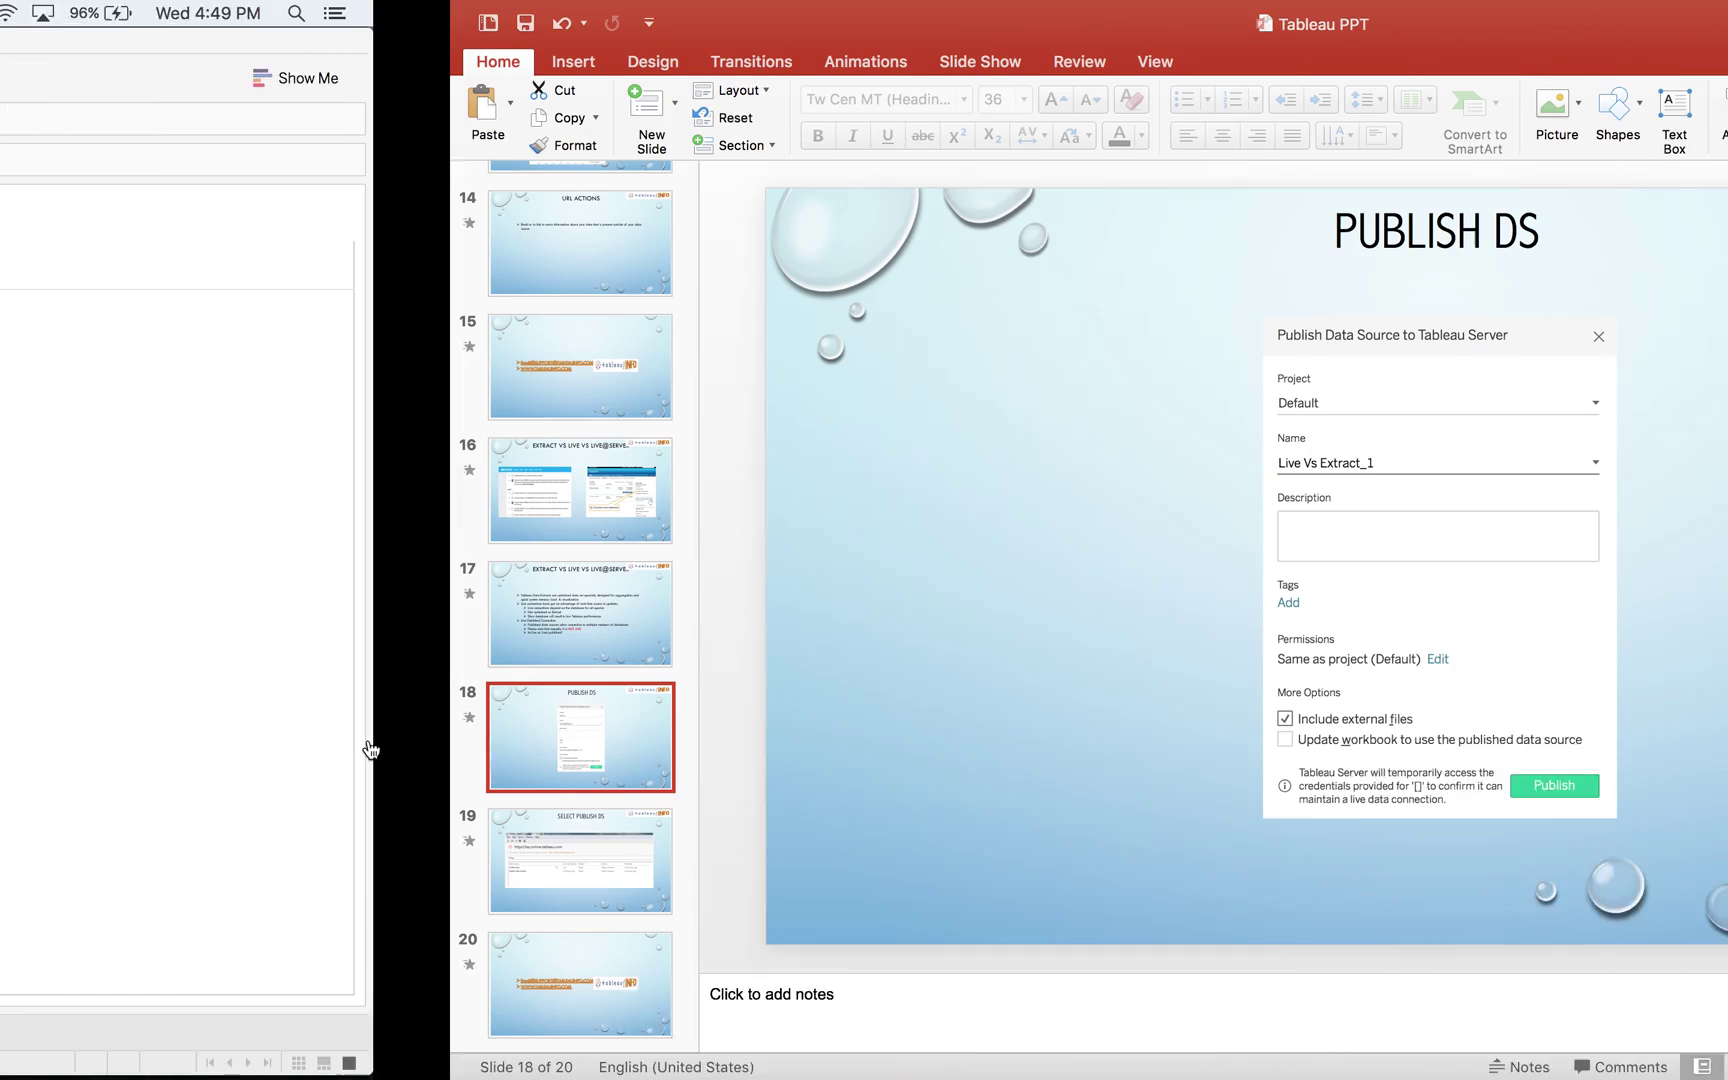
pyautogui.press('Down')
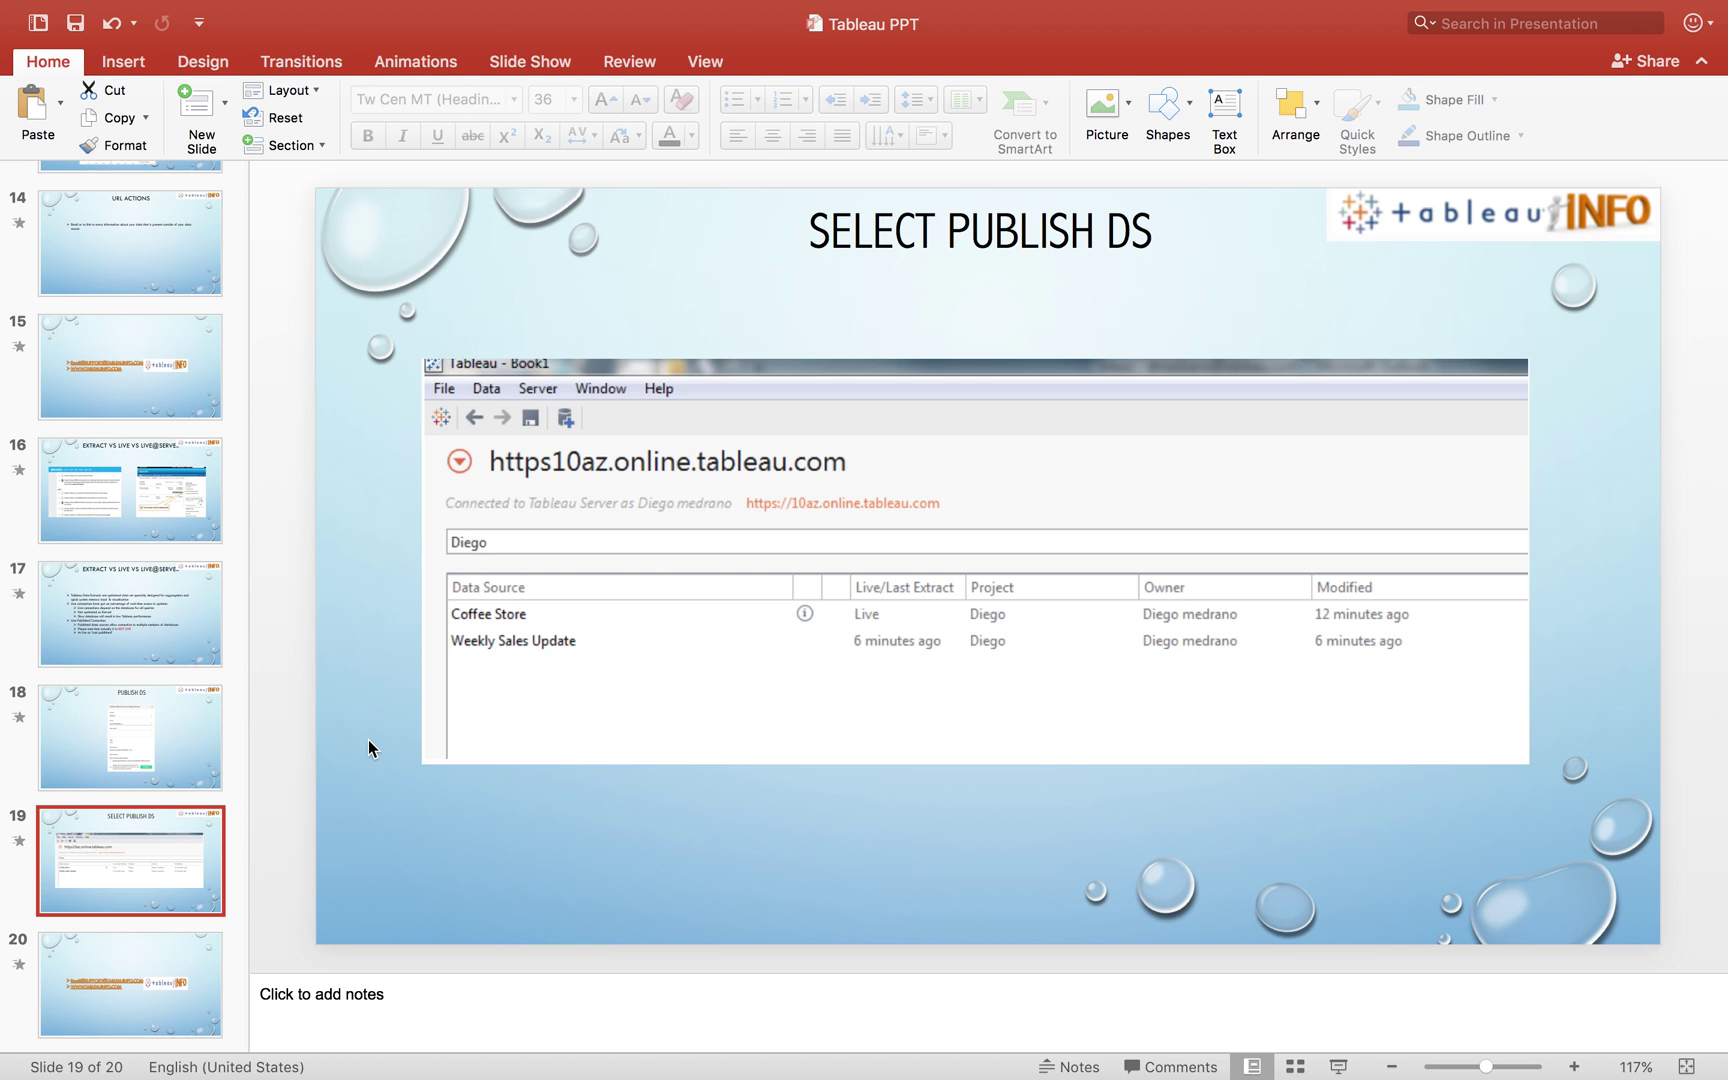
pyautogui.press('super+Tab')
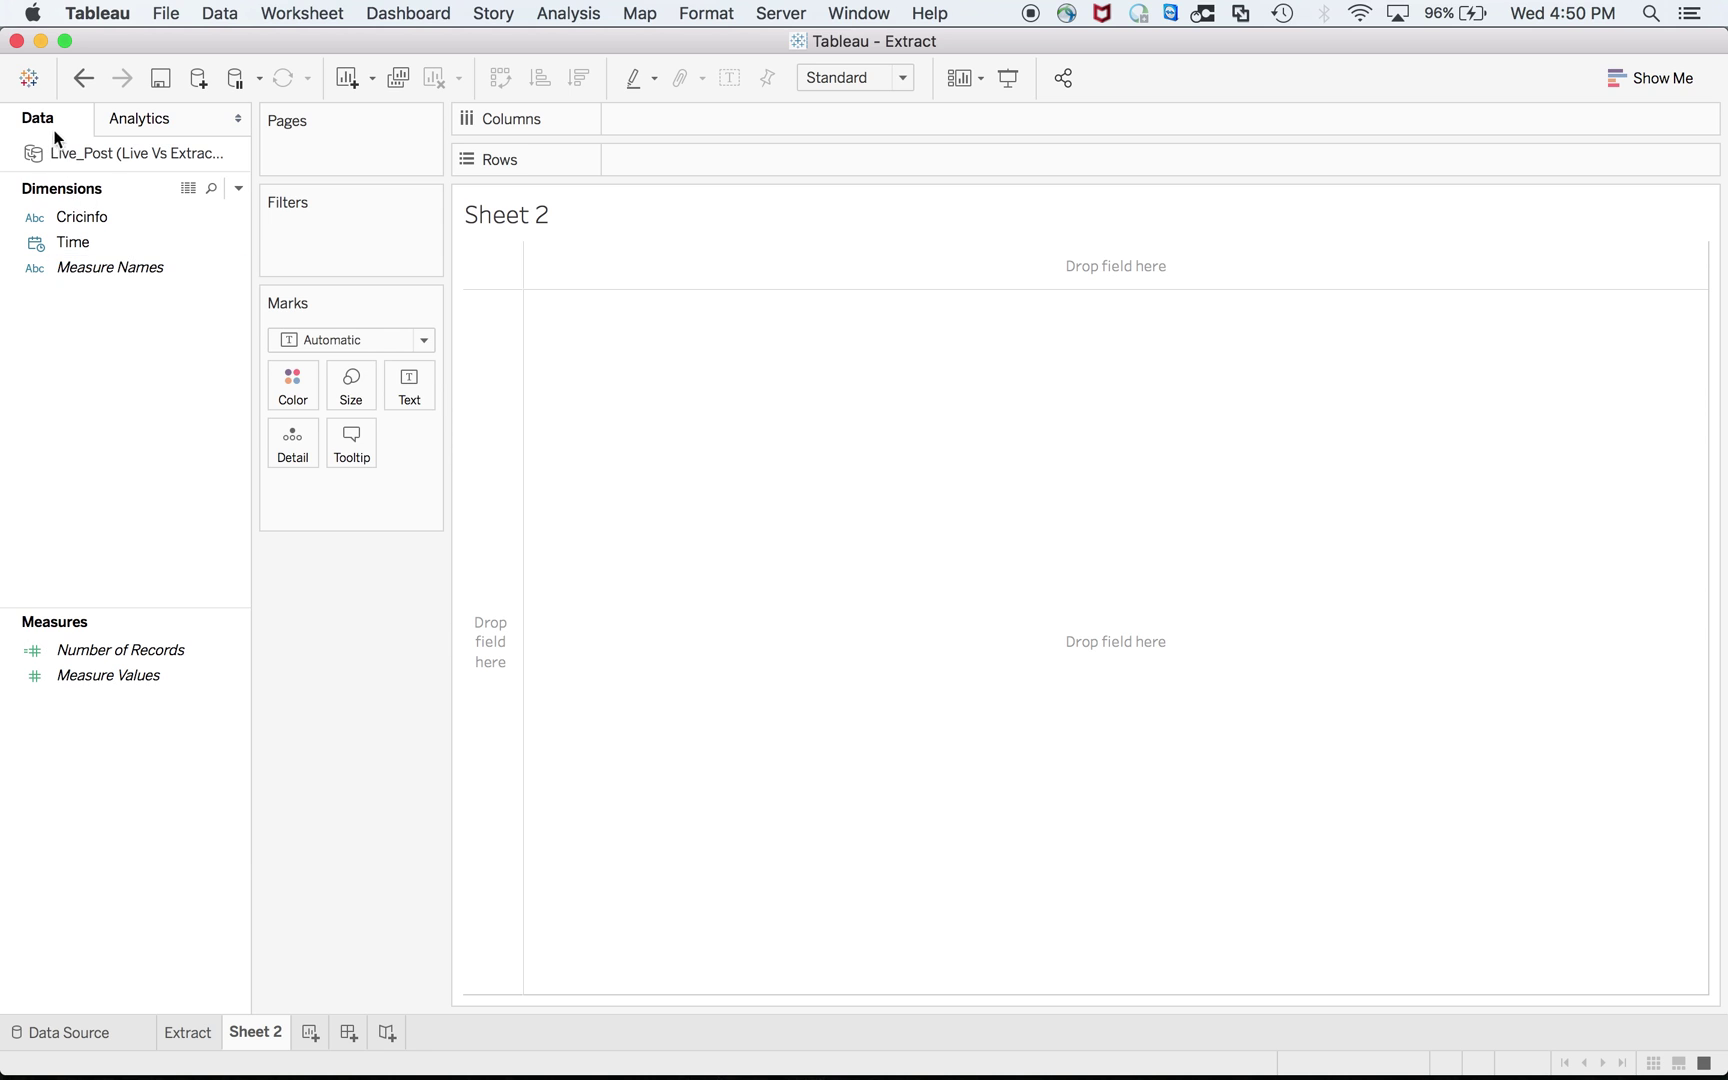
pyautogui.click(165, 18)
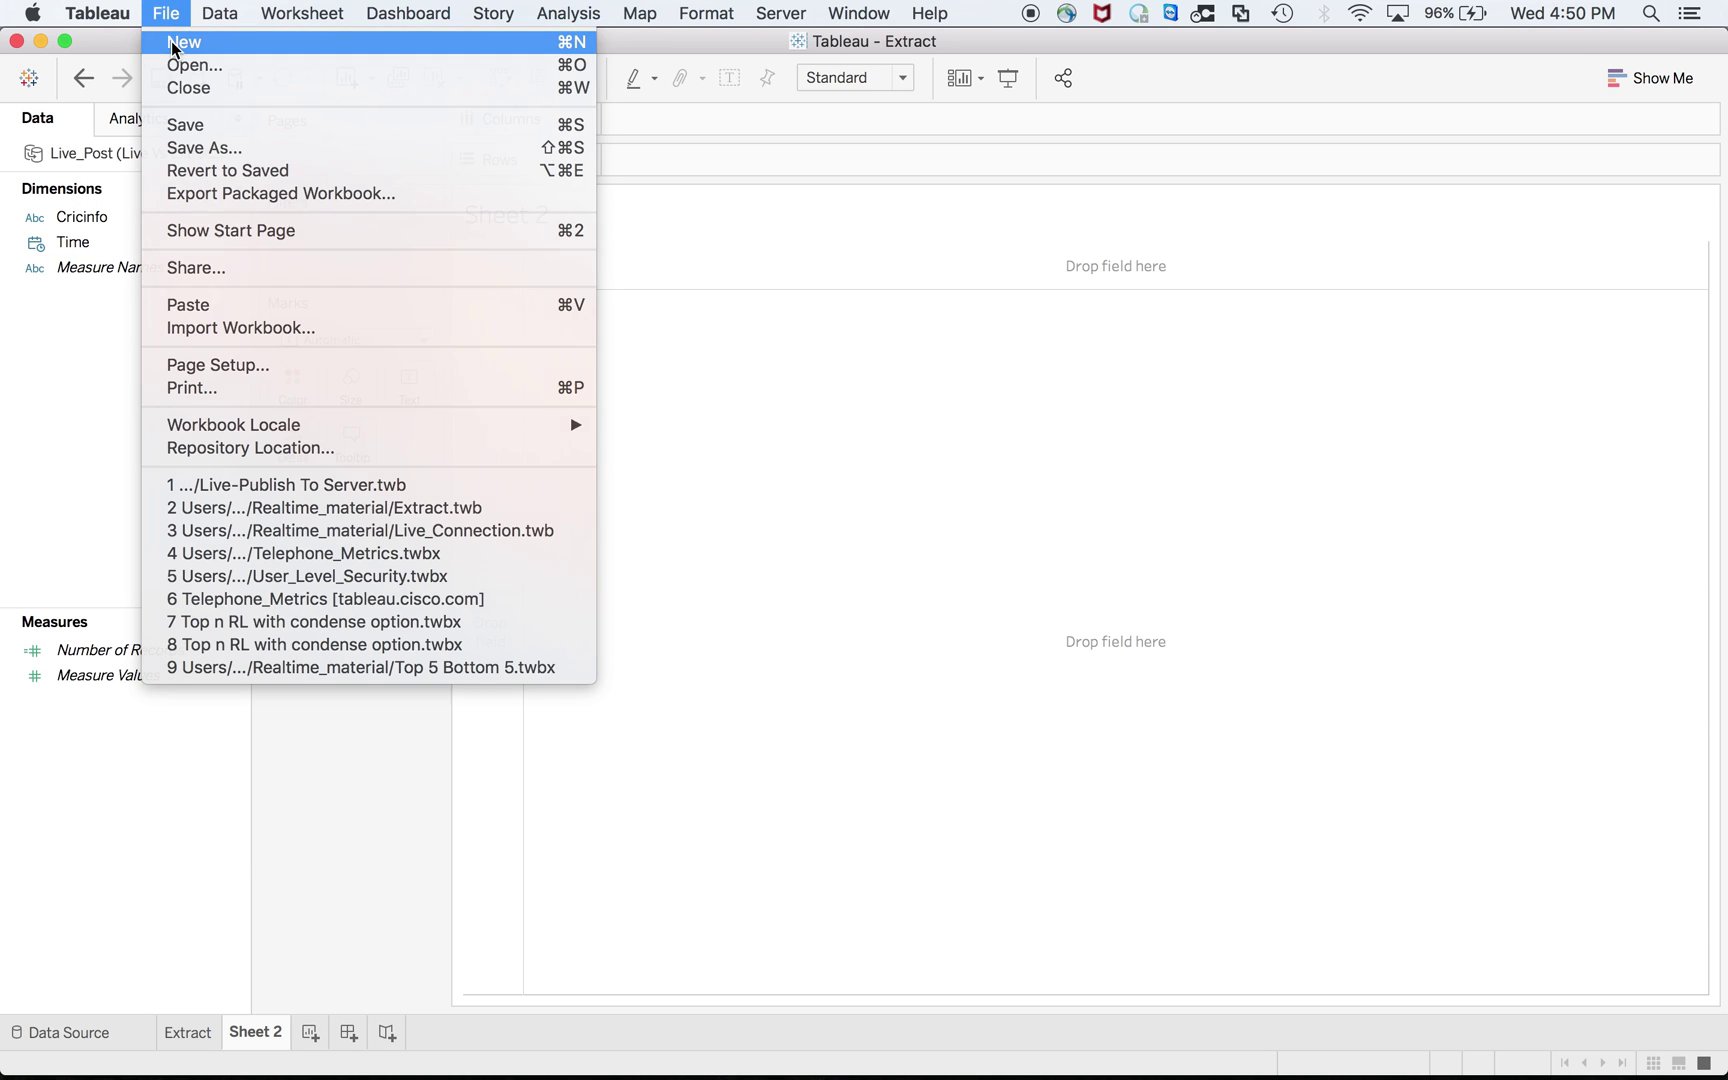
pyautogui.click(171, 40)
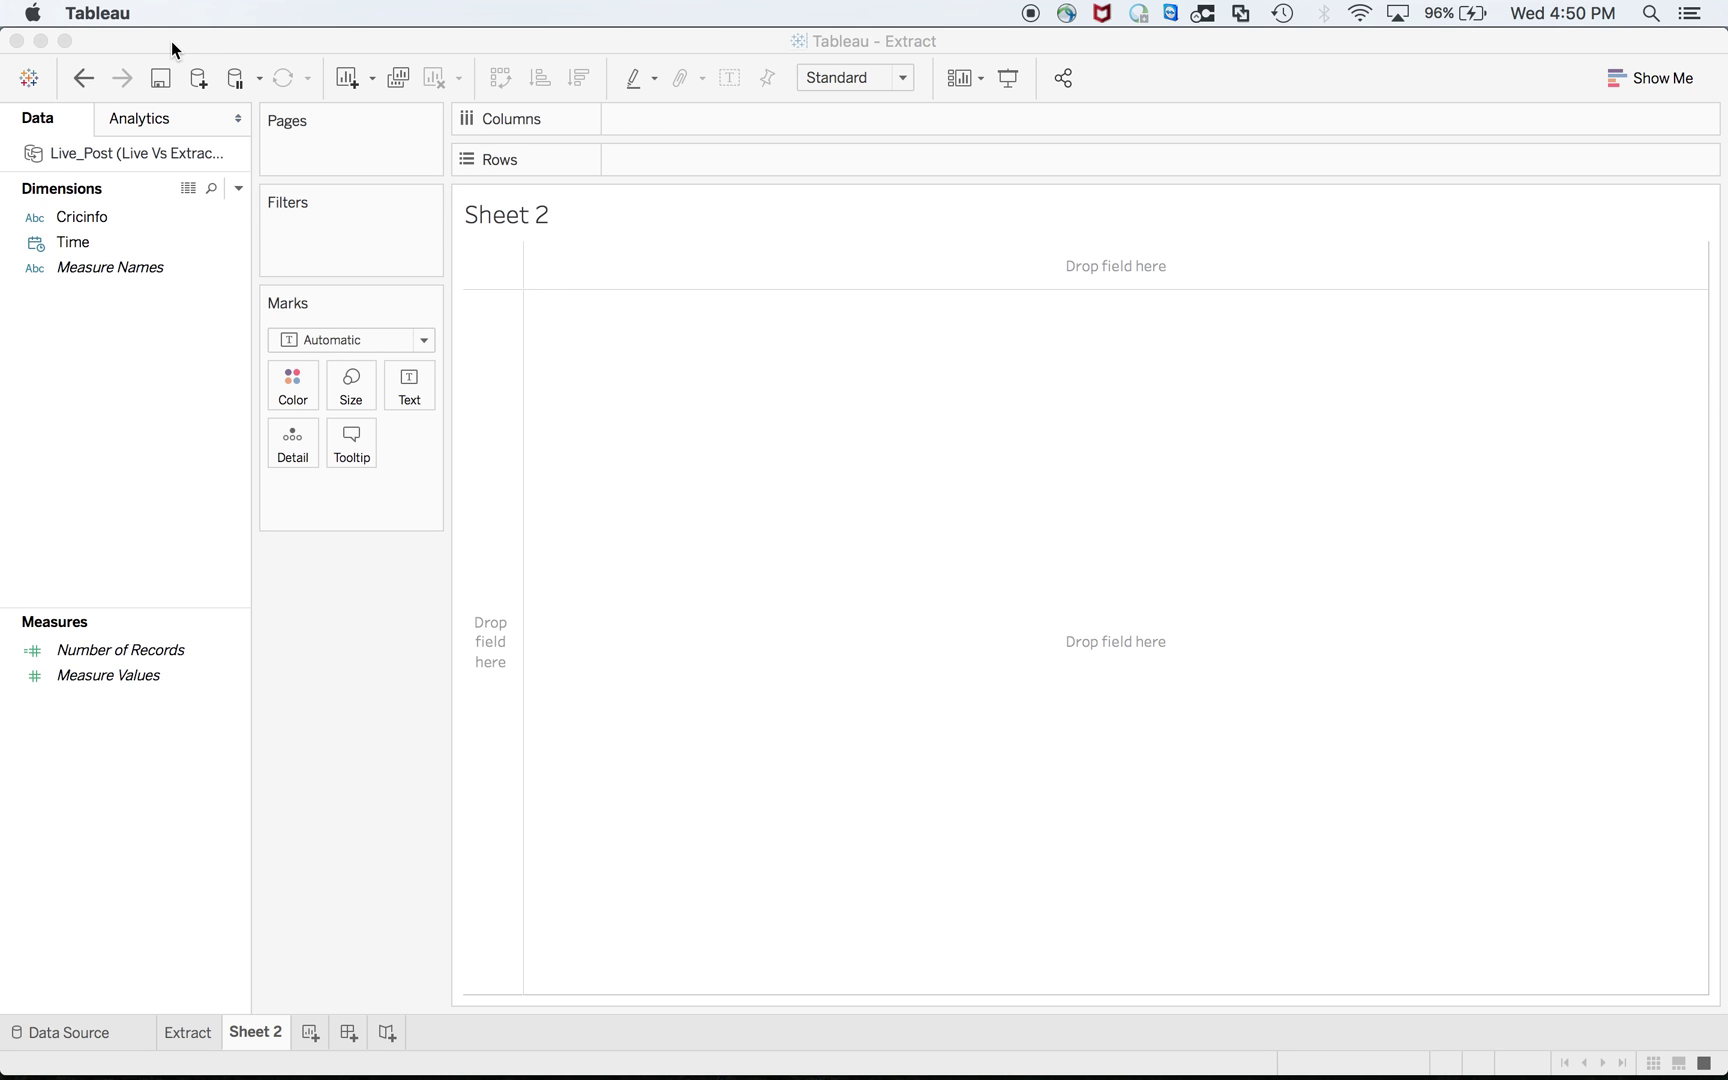
pyautogui.press('super+Tab')
pyautogui.press('super+Tab')
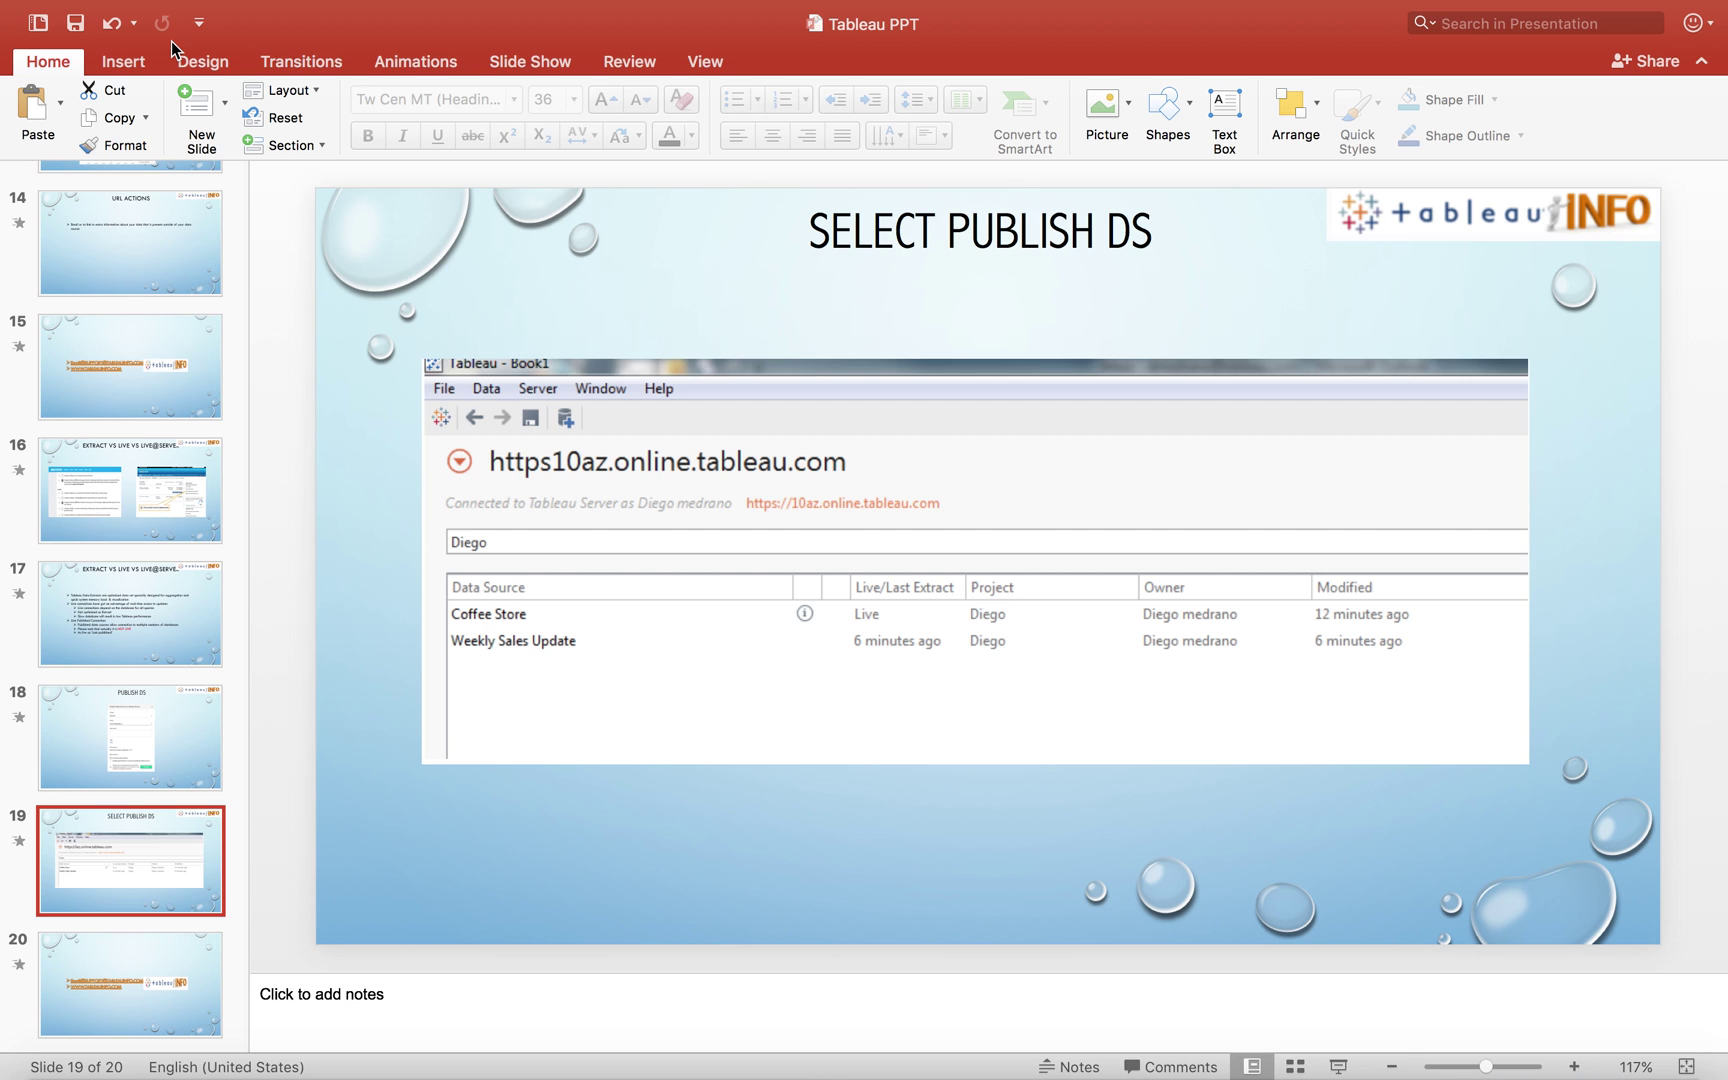
pyautogui.press('super+Tab')
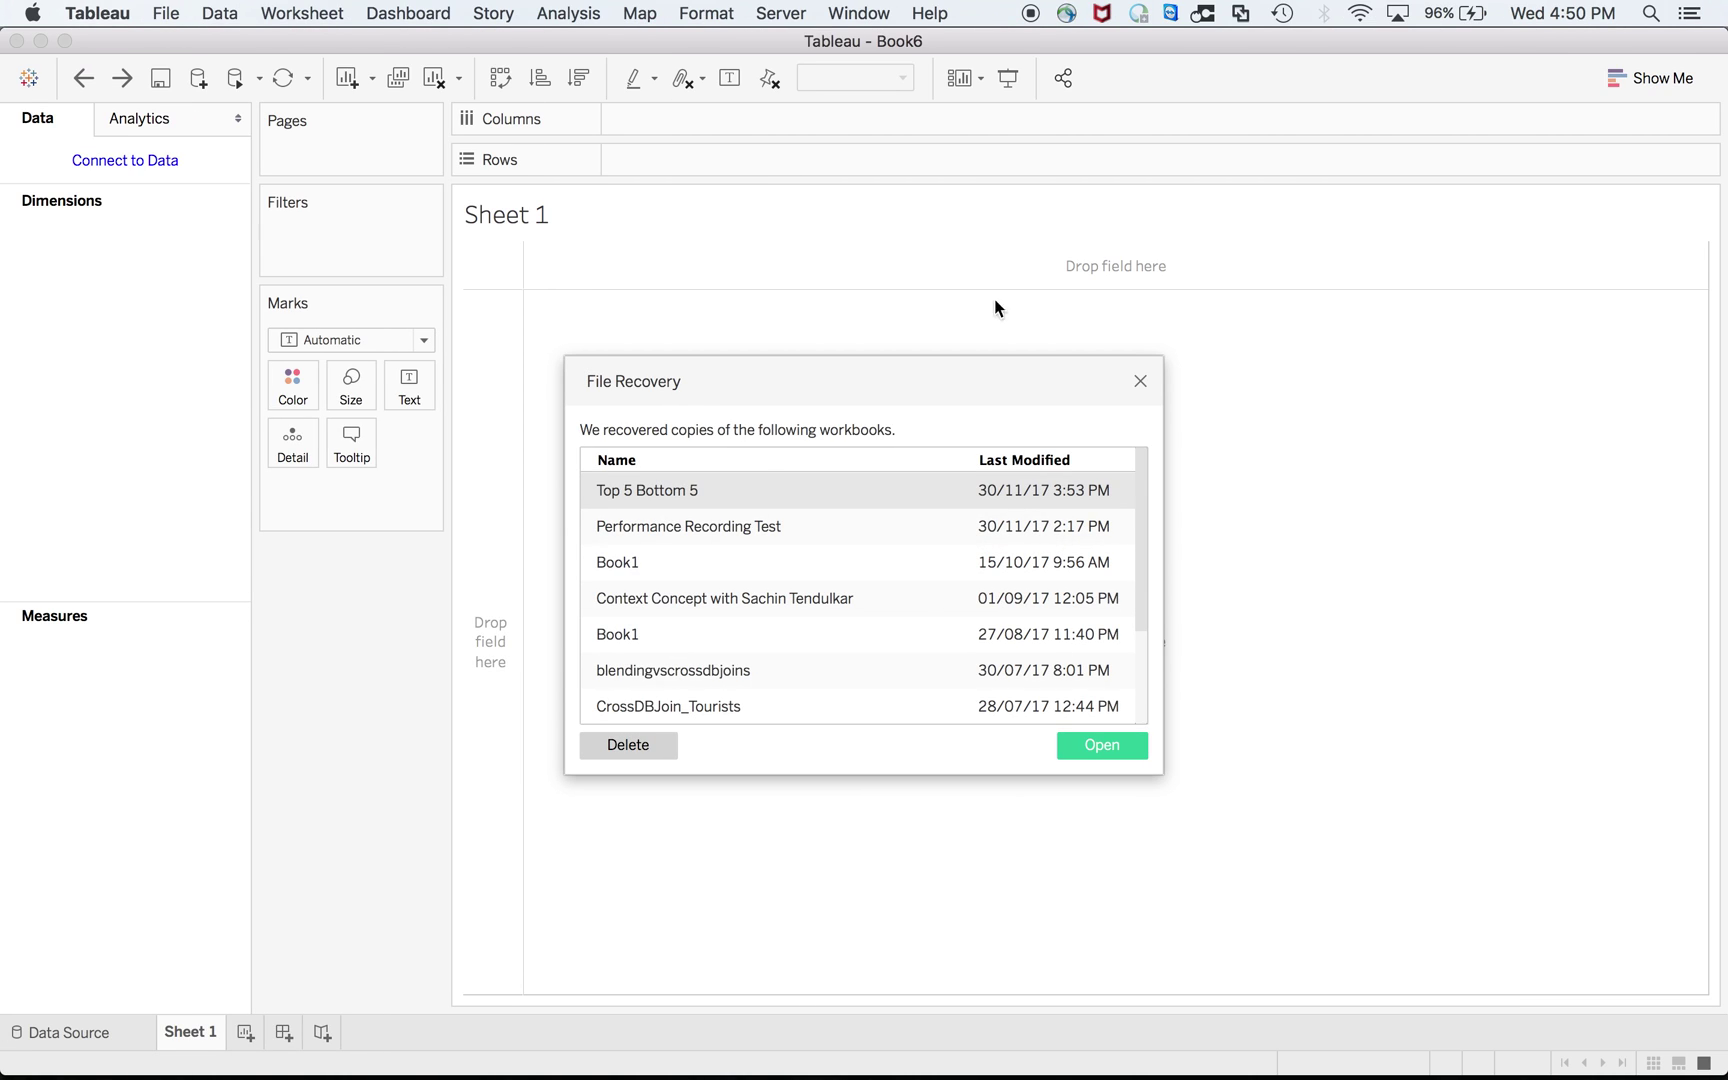
pyautogui.click(1140, 381)
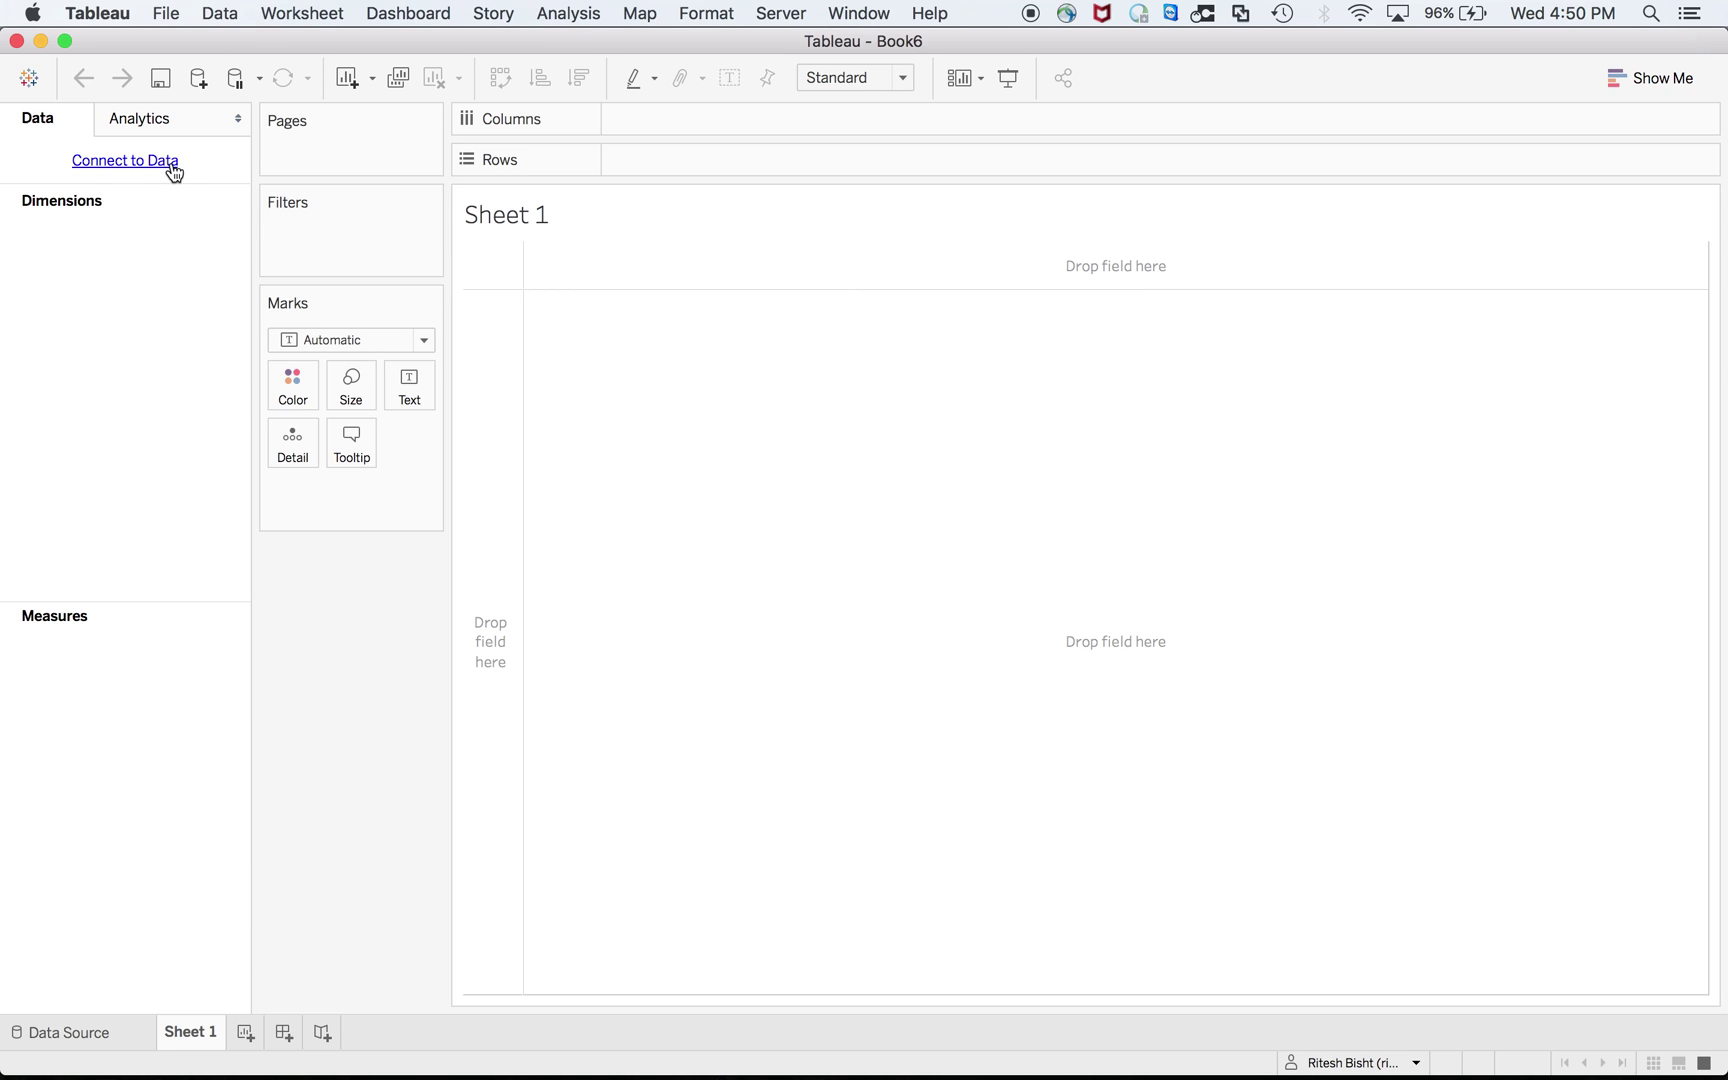
pyautogui.click(172, 163)
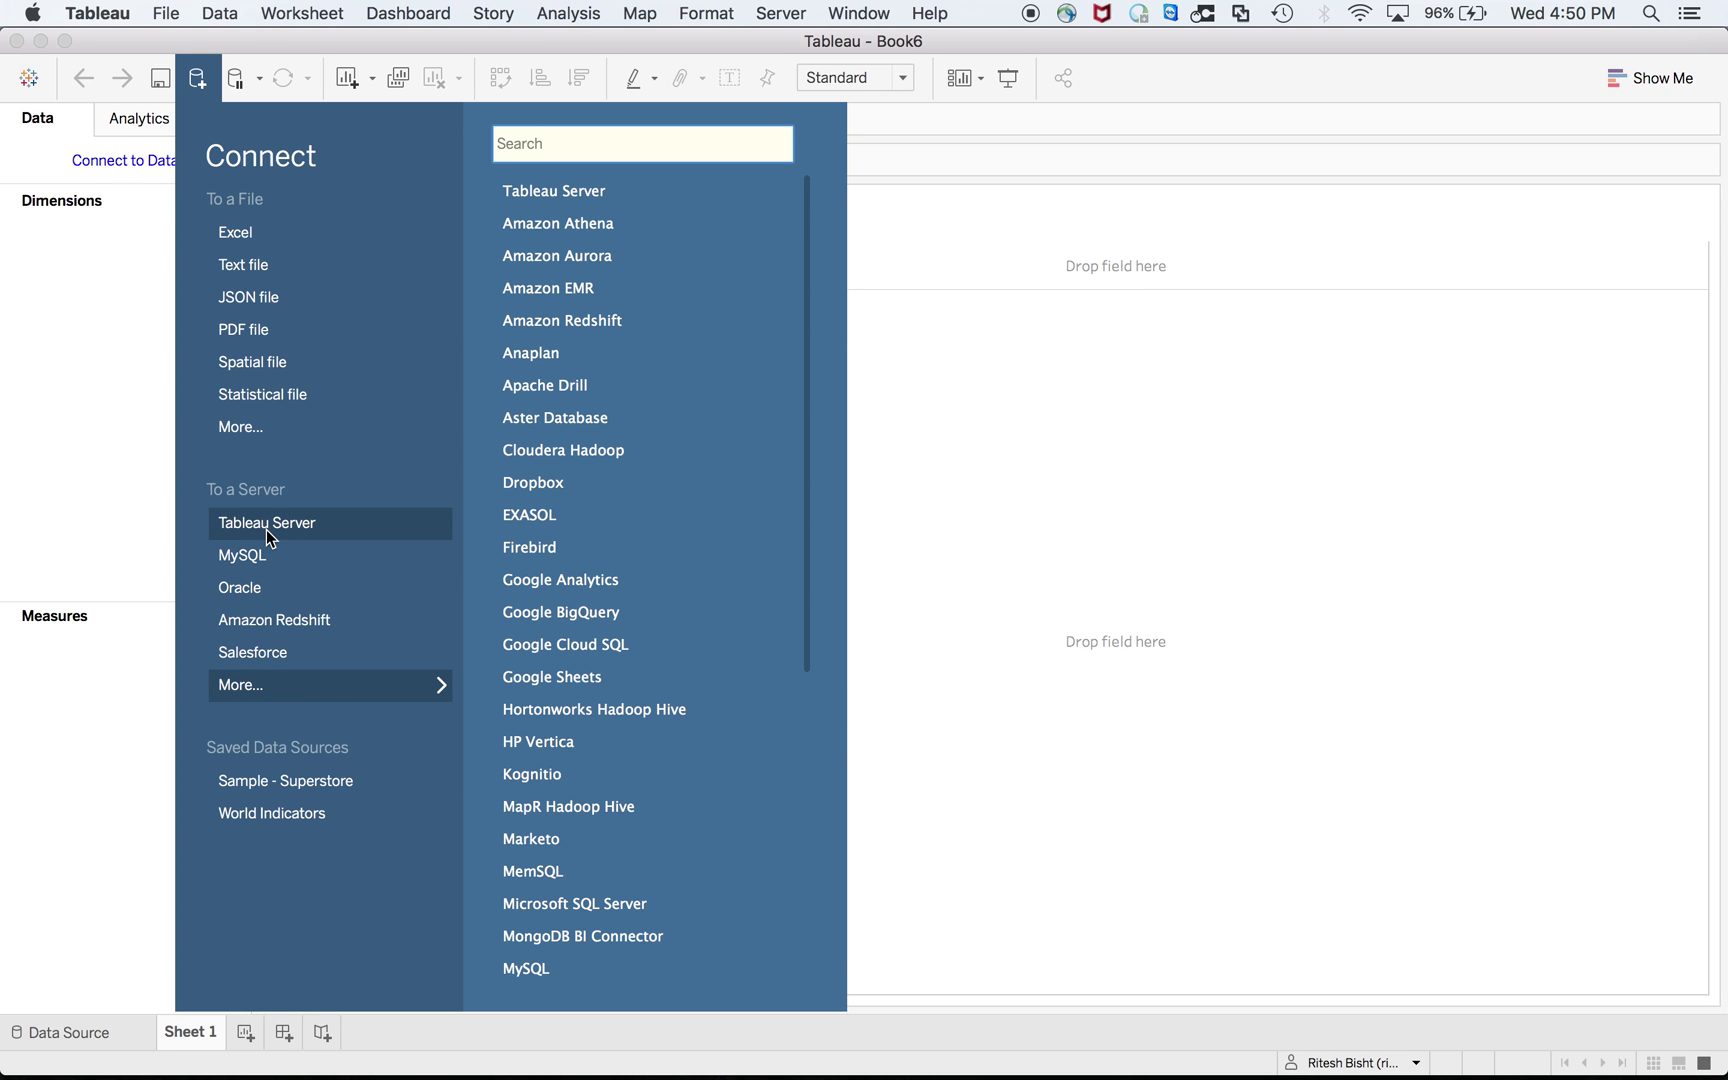
pyautogui.click(80, 246)
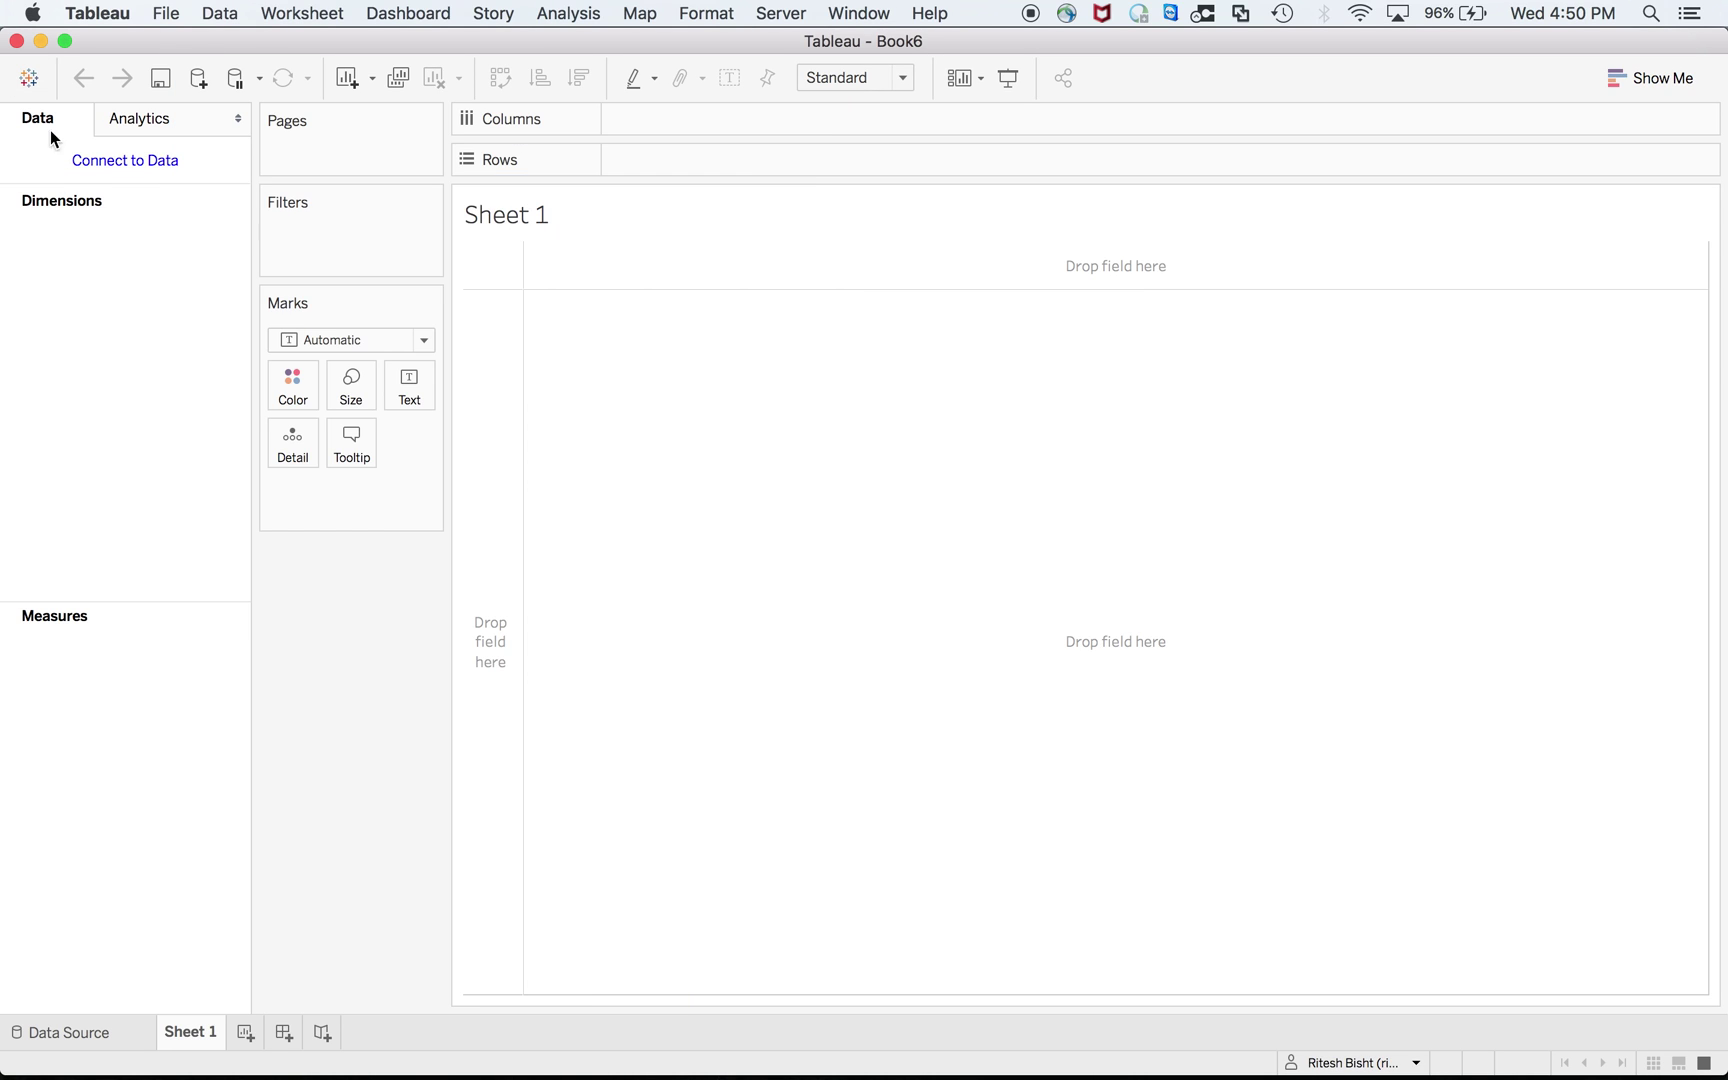
pyautogui.click(16, 41)
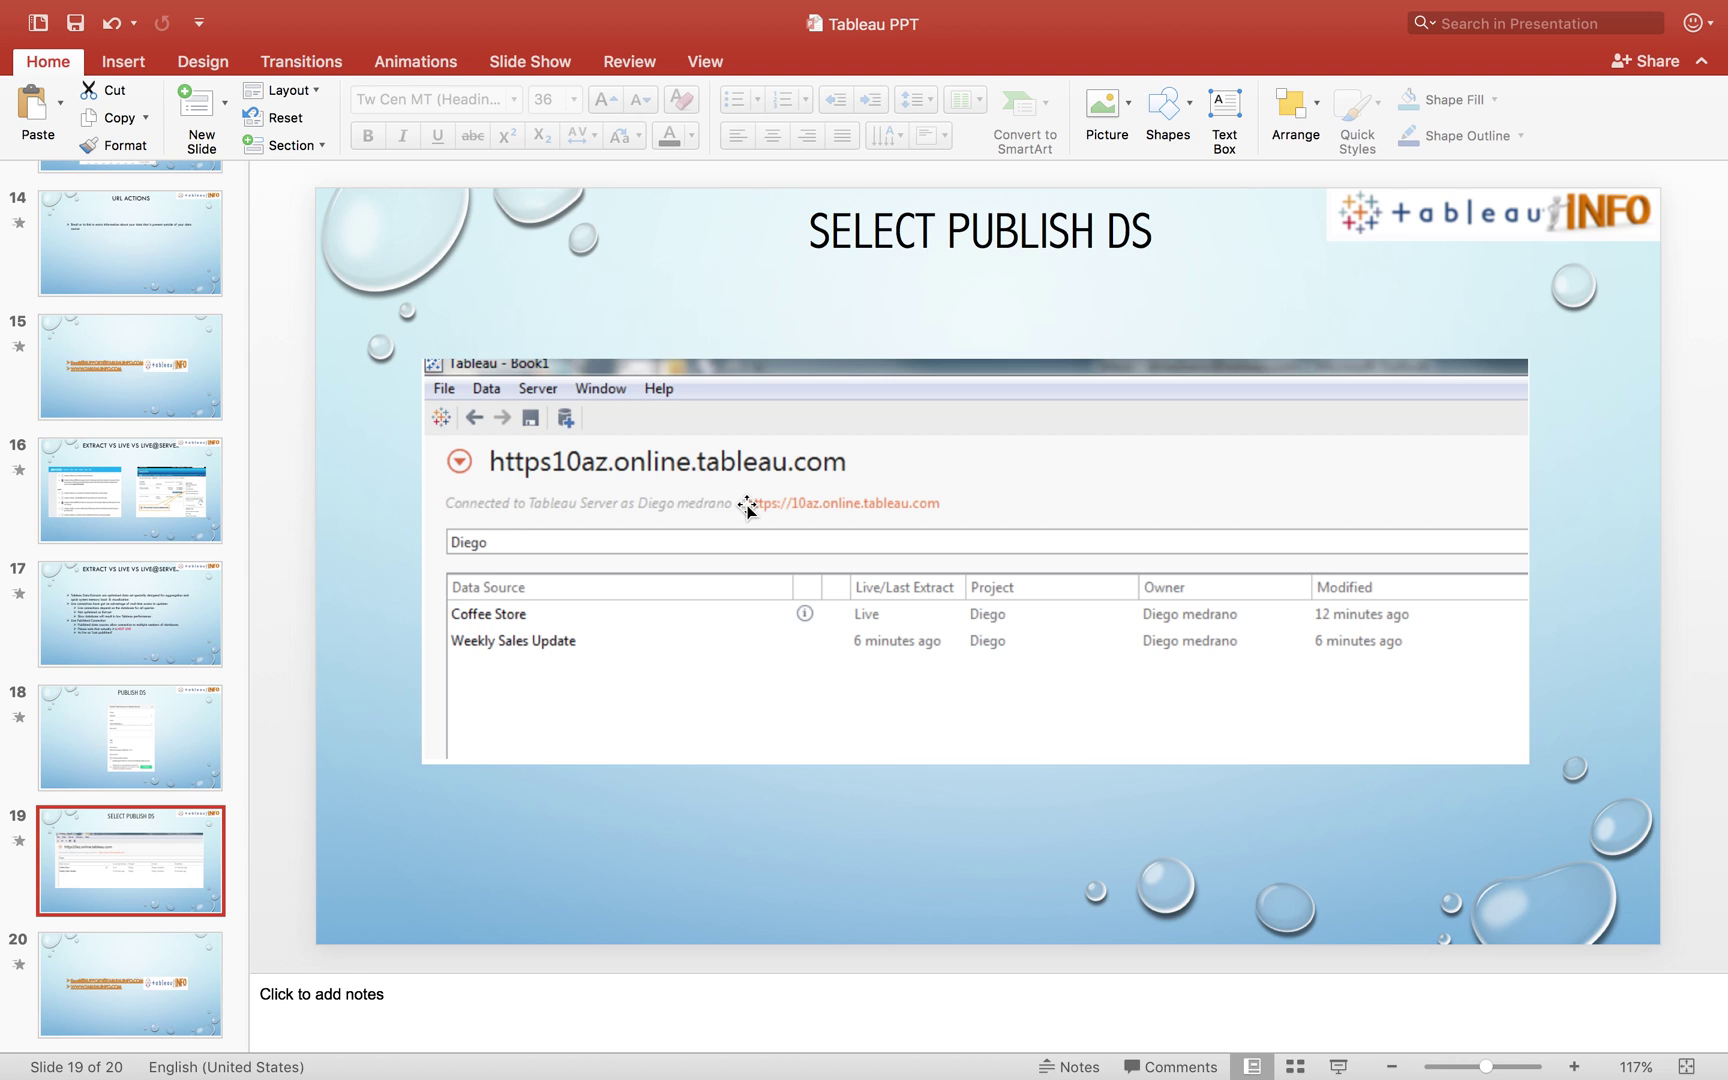
# Revisit the PUBLISH DS slide, return to SELECT PUBLISH DS, then bring Tableau's Extract workbook forward
pyautogui.press('Up')
pyautogui.press('Down')
pyautogui.press('super+Tab')
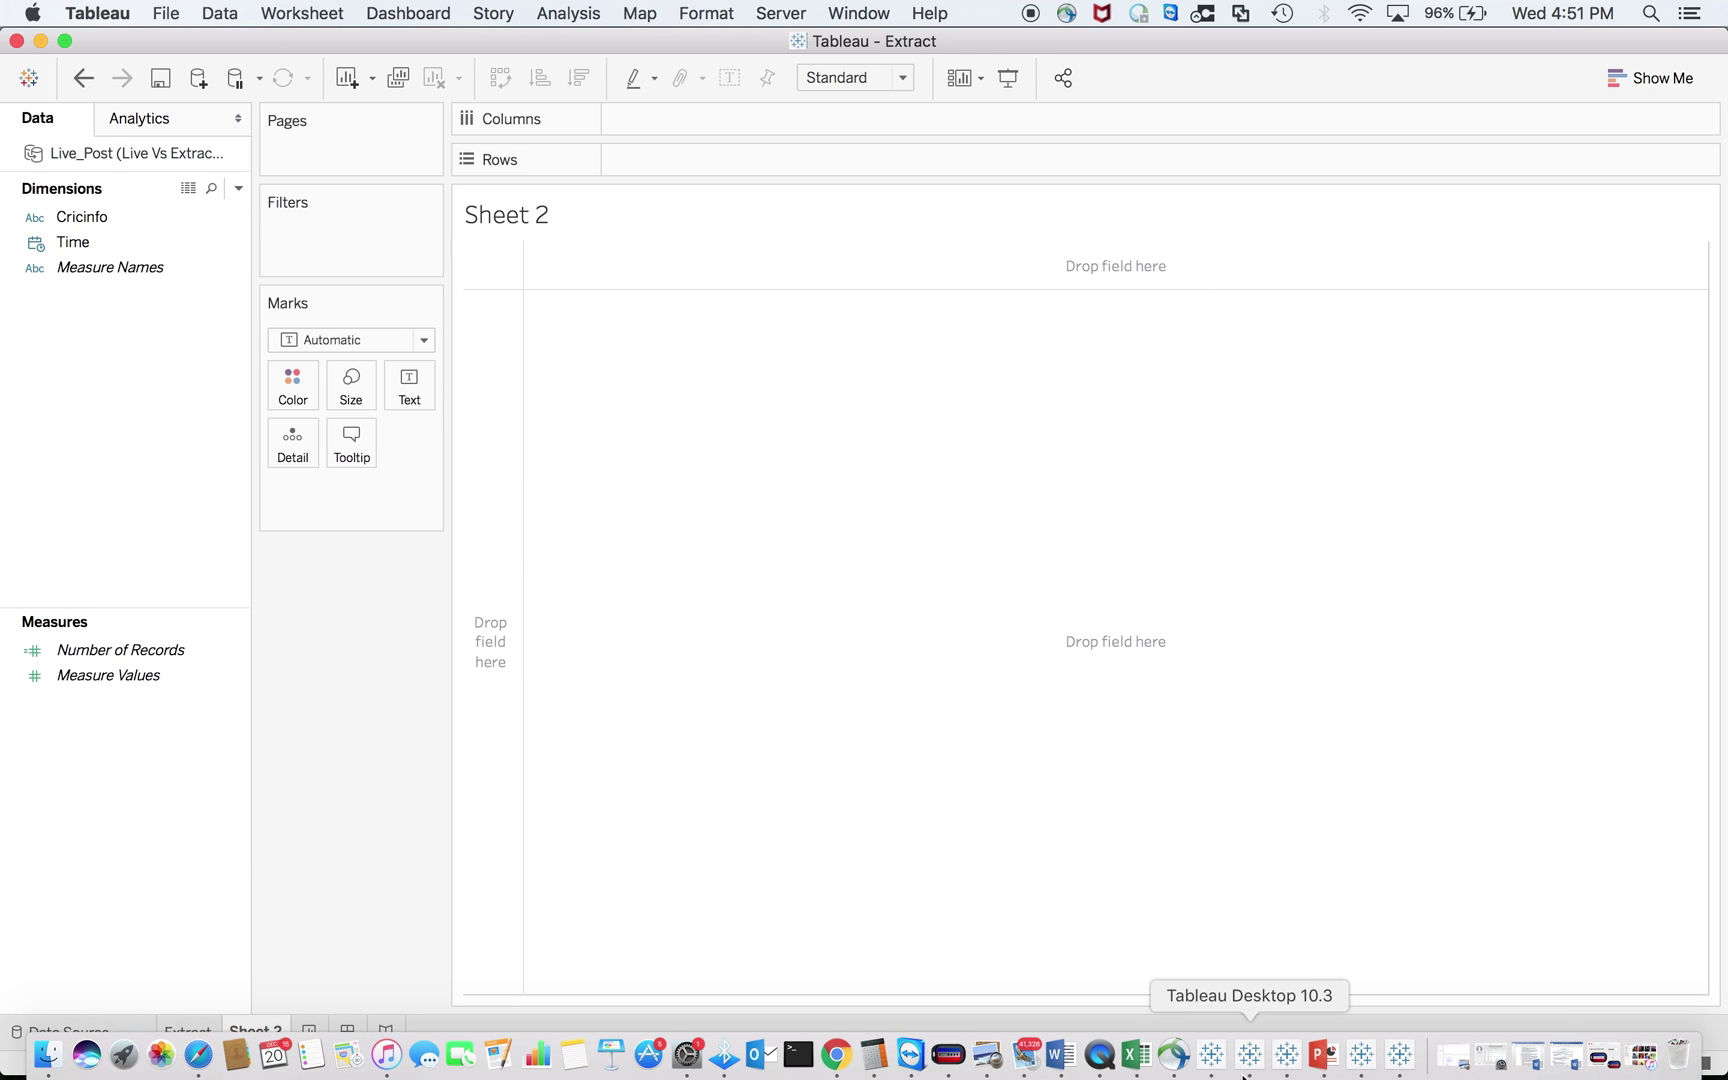
# In the Live_Connection workbook, check the data source page and the Live Vs Extract_1 source options
pyautogui.click(1249, 1058)
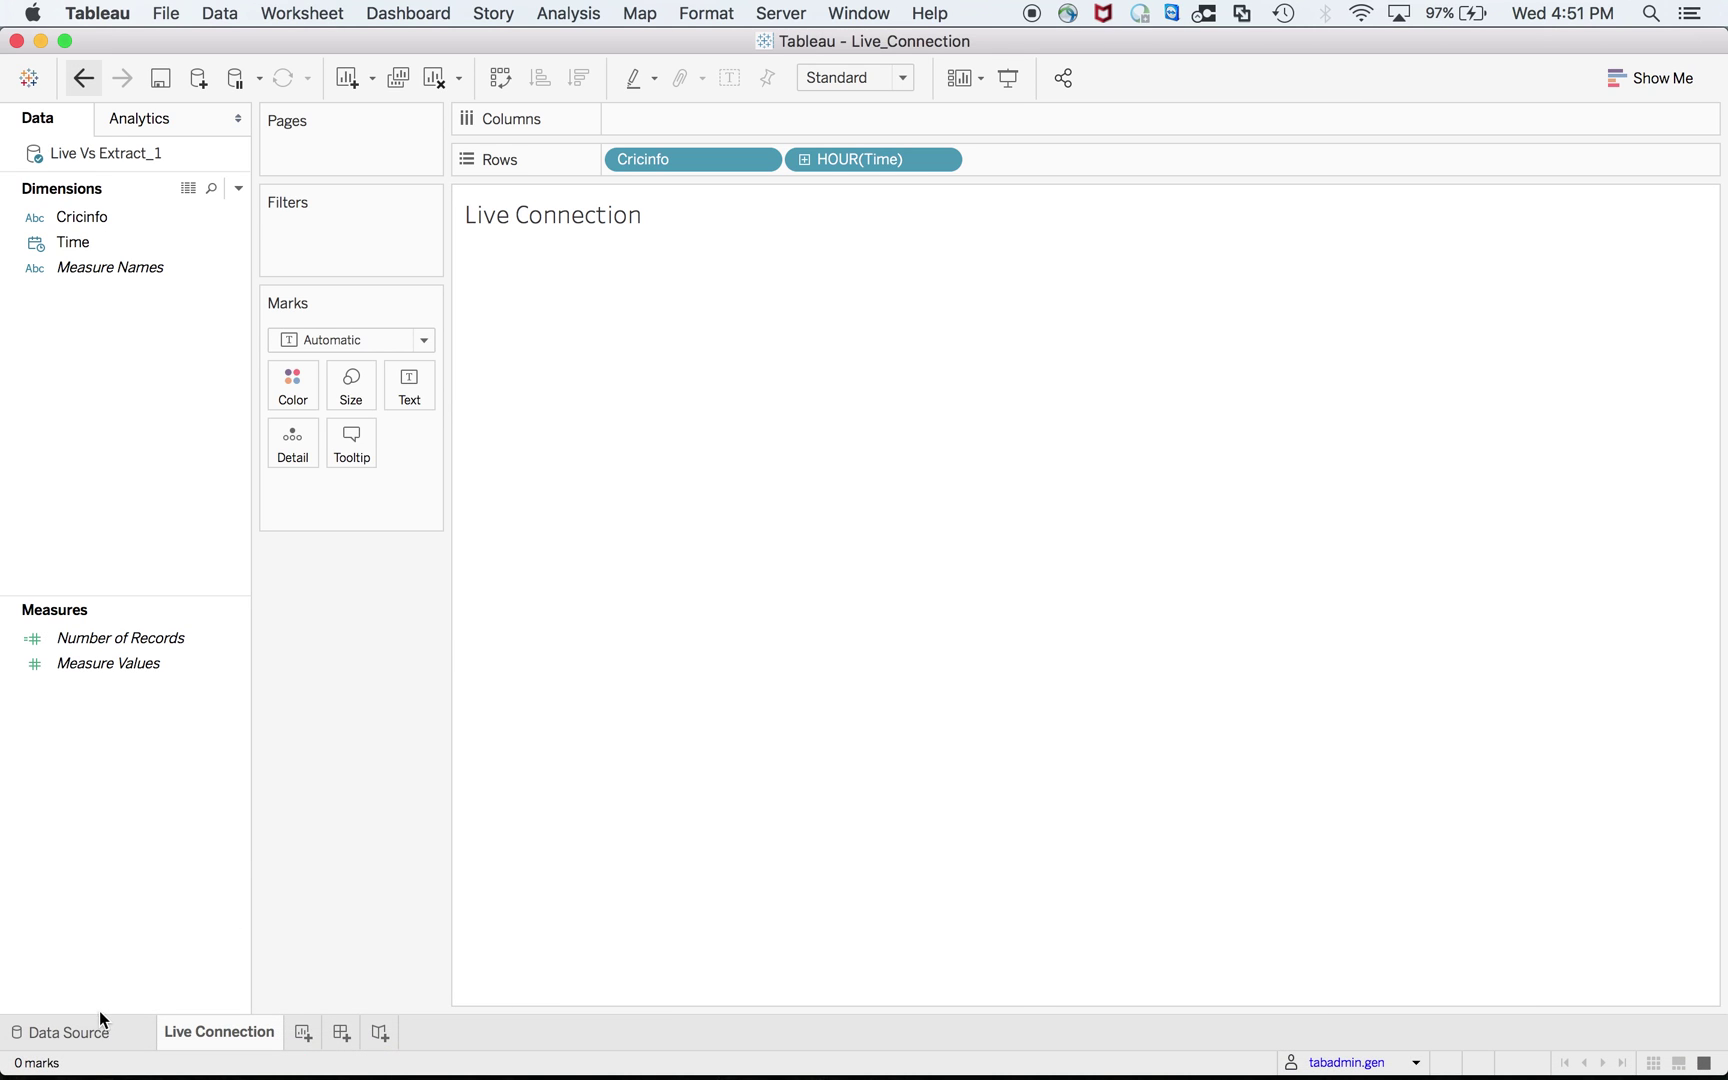
pyautogui.click(97, 1036)
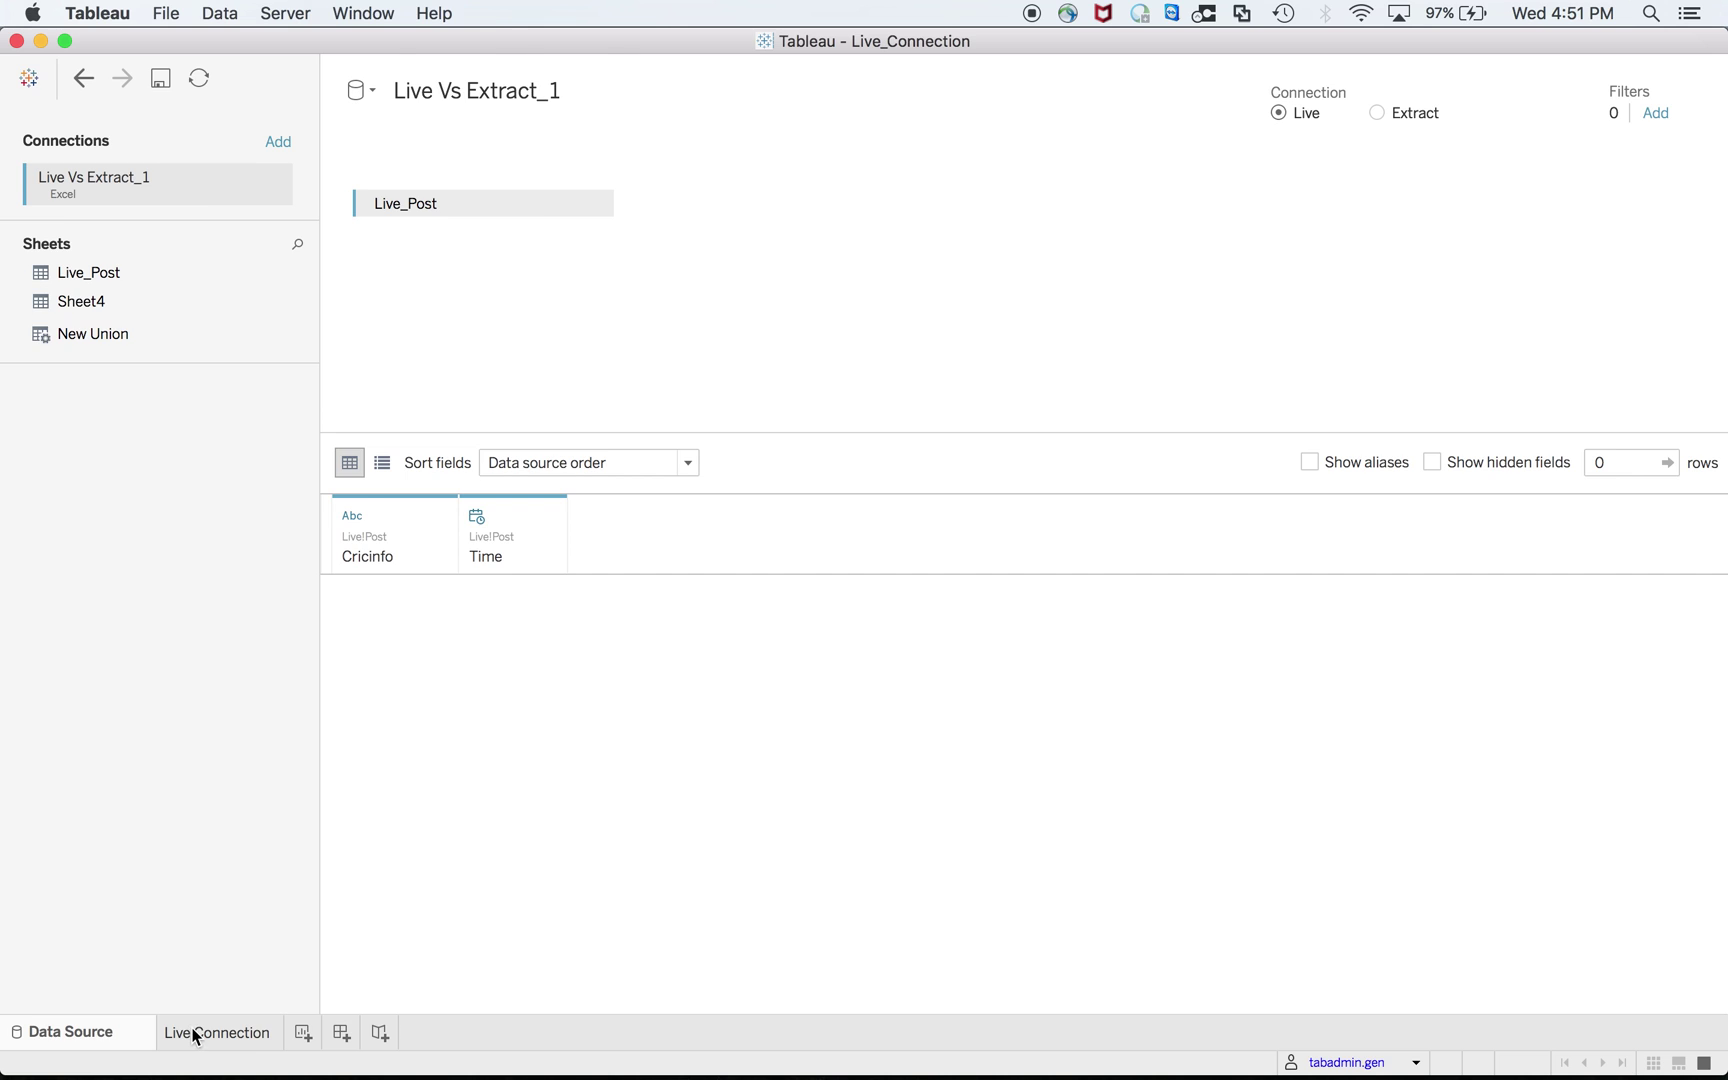
pyautogui.click(196, 1036)
pyautogui.rightClick(137, 160)
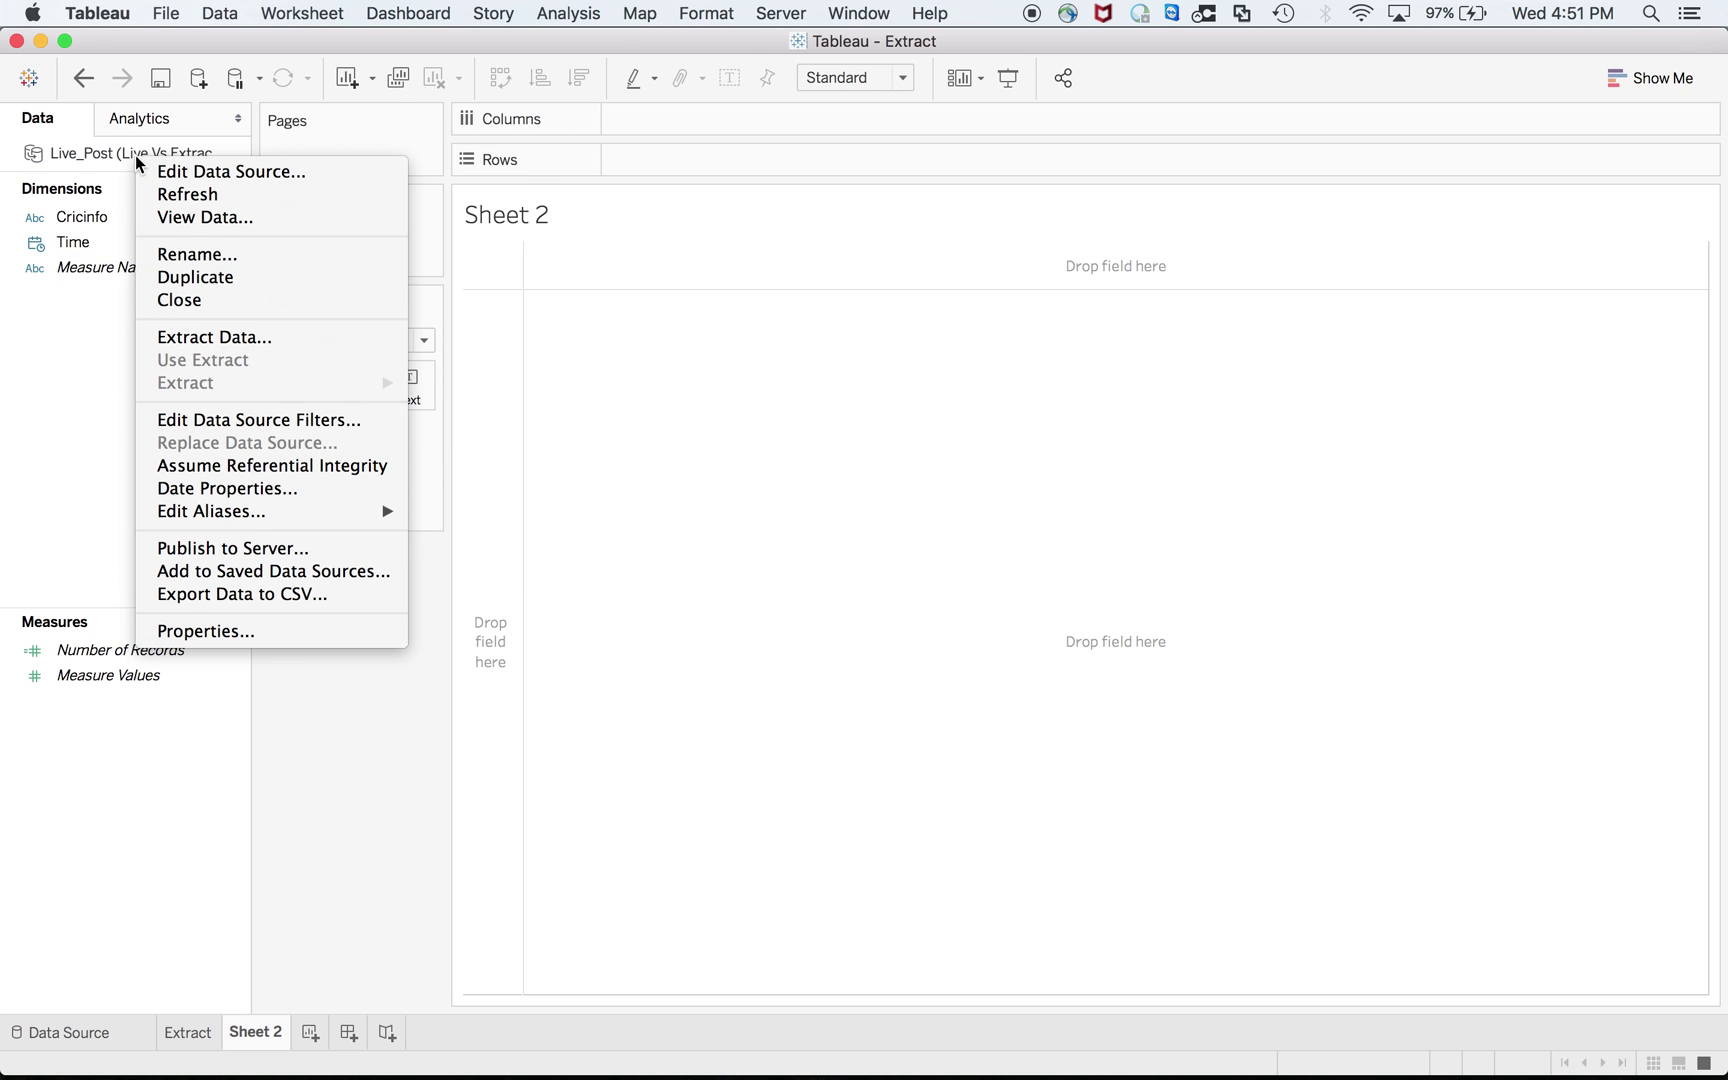
pyautogui.press('Escape')
# Cycle through the slide deck and Tableau Extract workbook to bring Excel's Live Vs Extract_1 forward
pyautogui.press('super+Tab')
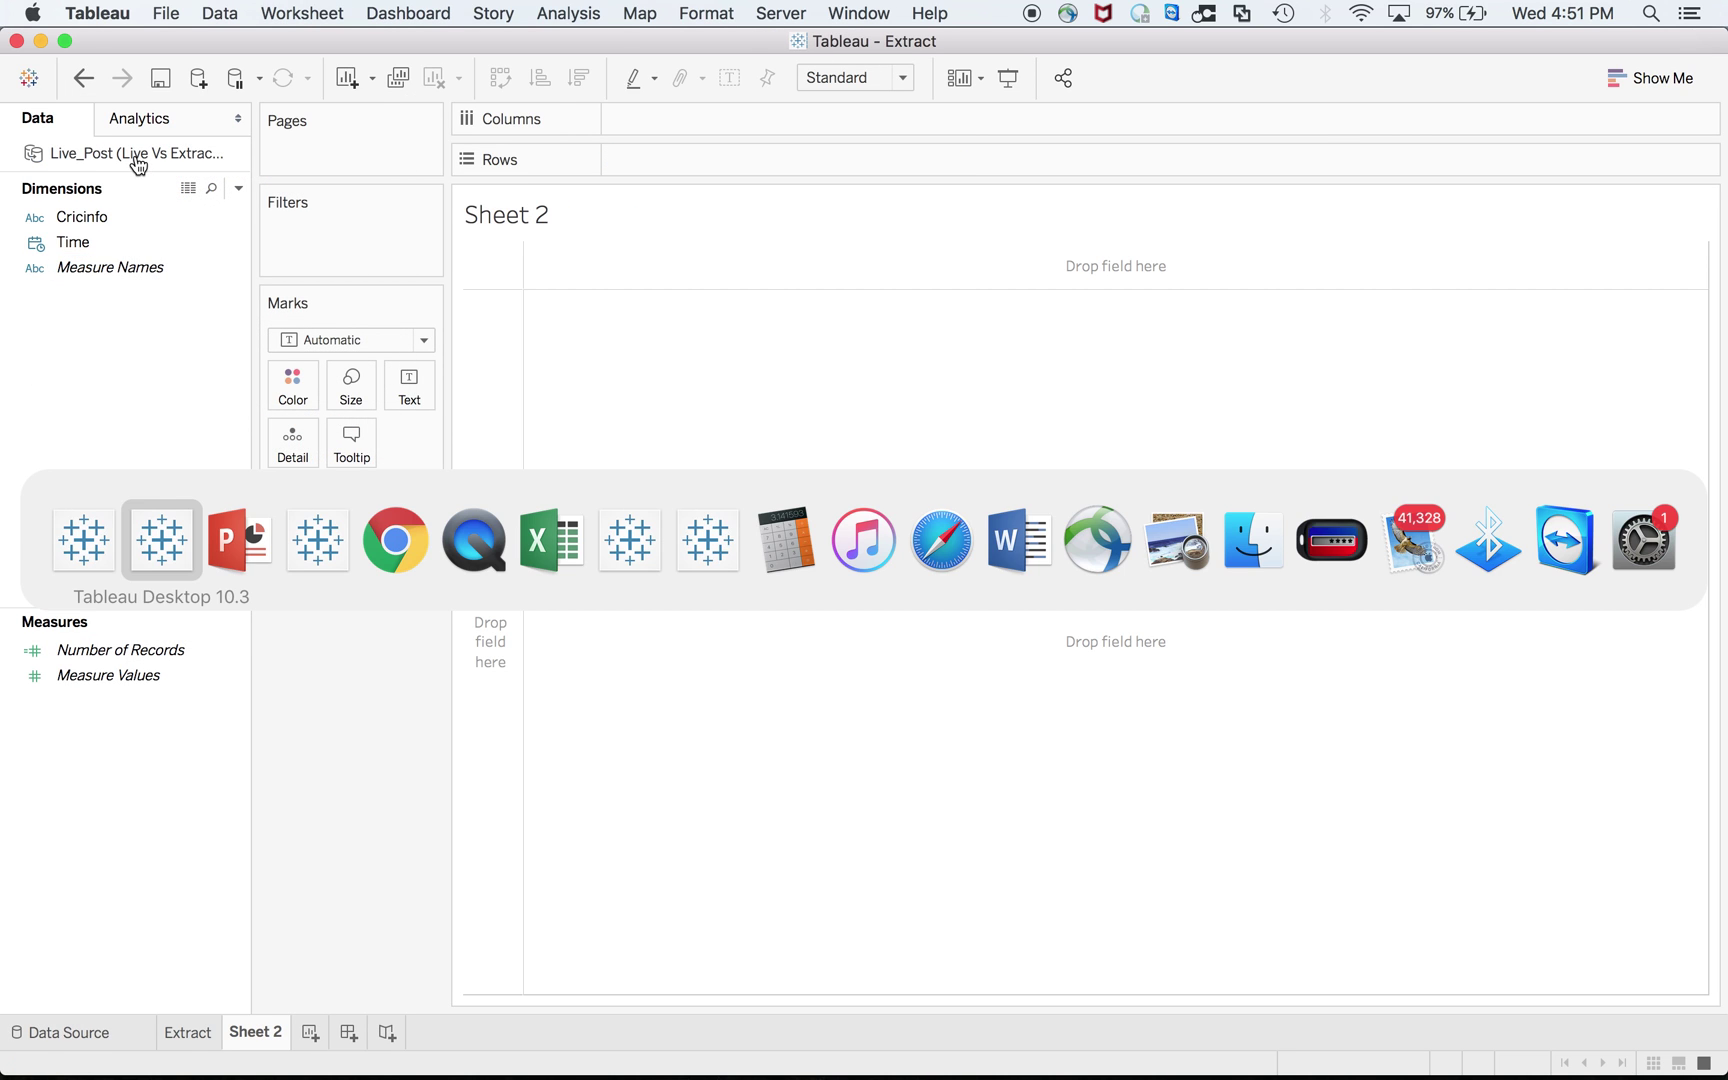
pyautogui.press('super+Tab')
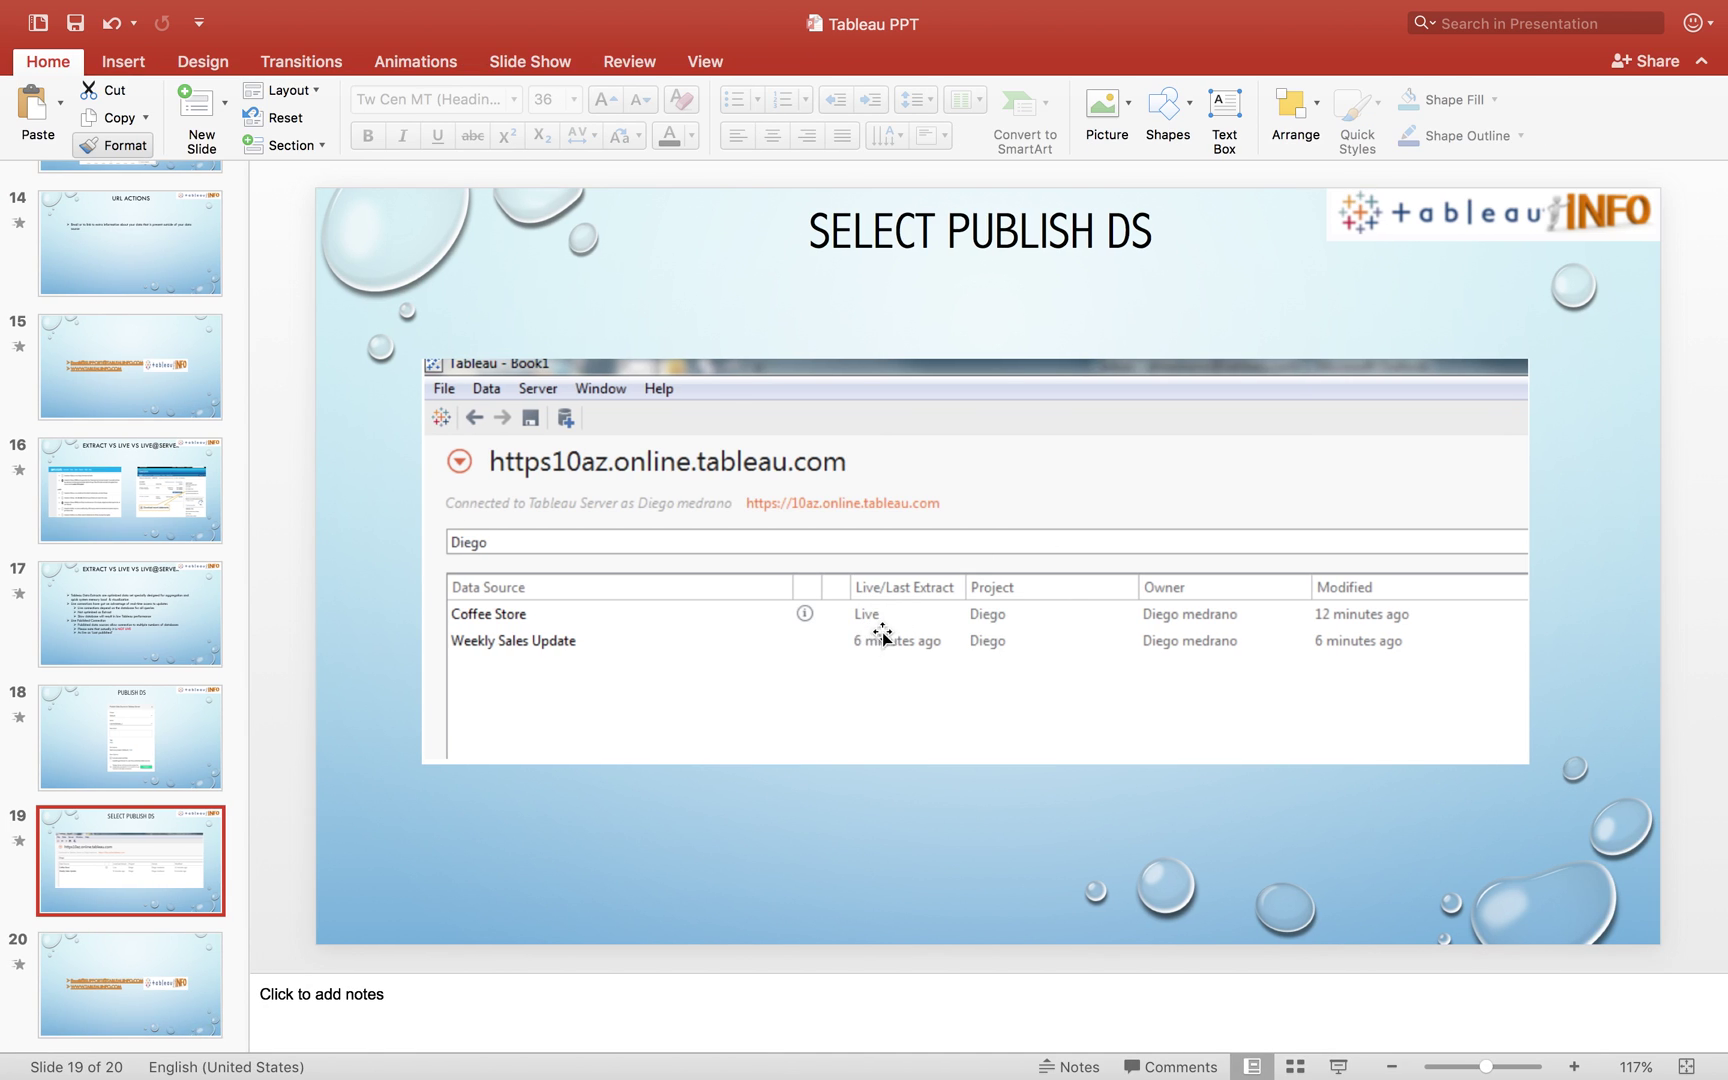
pyautogui.press('super+Tab')
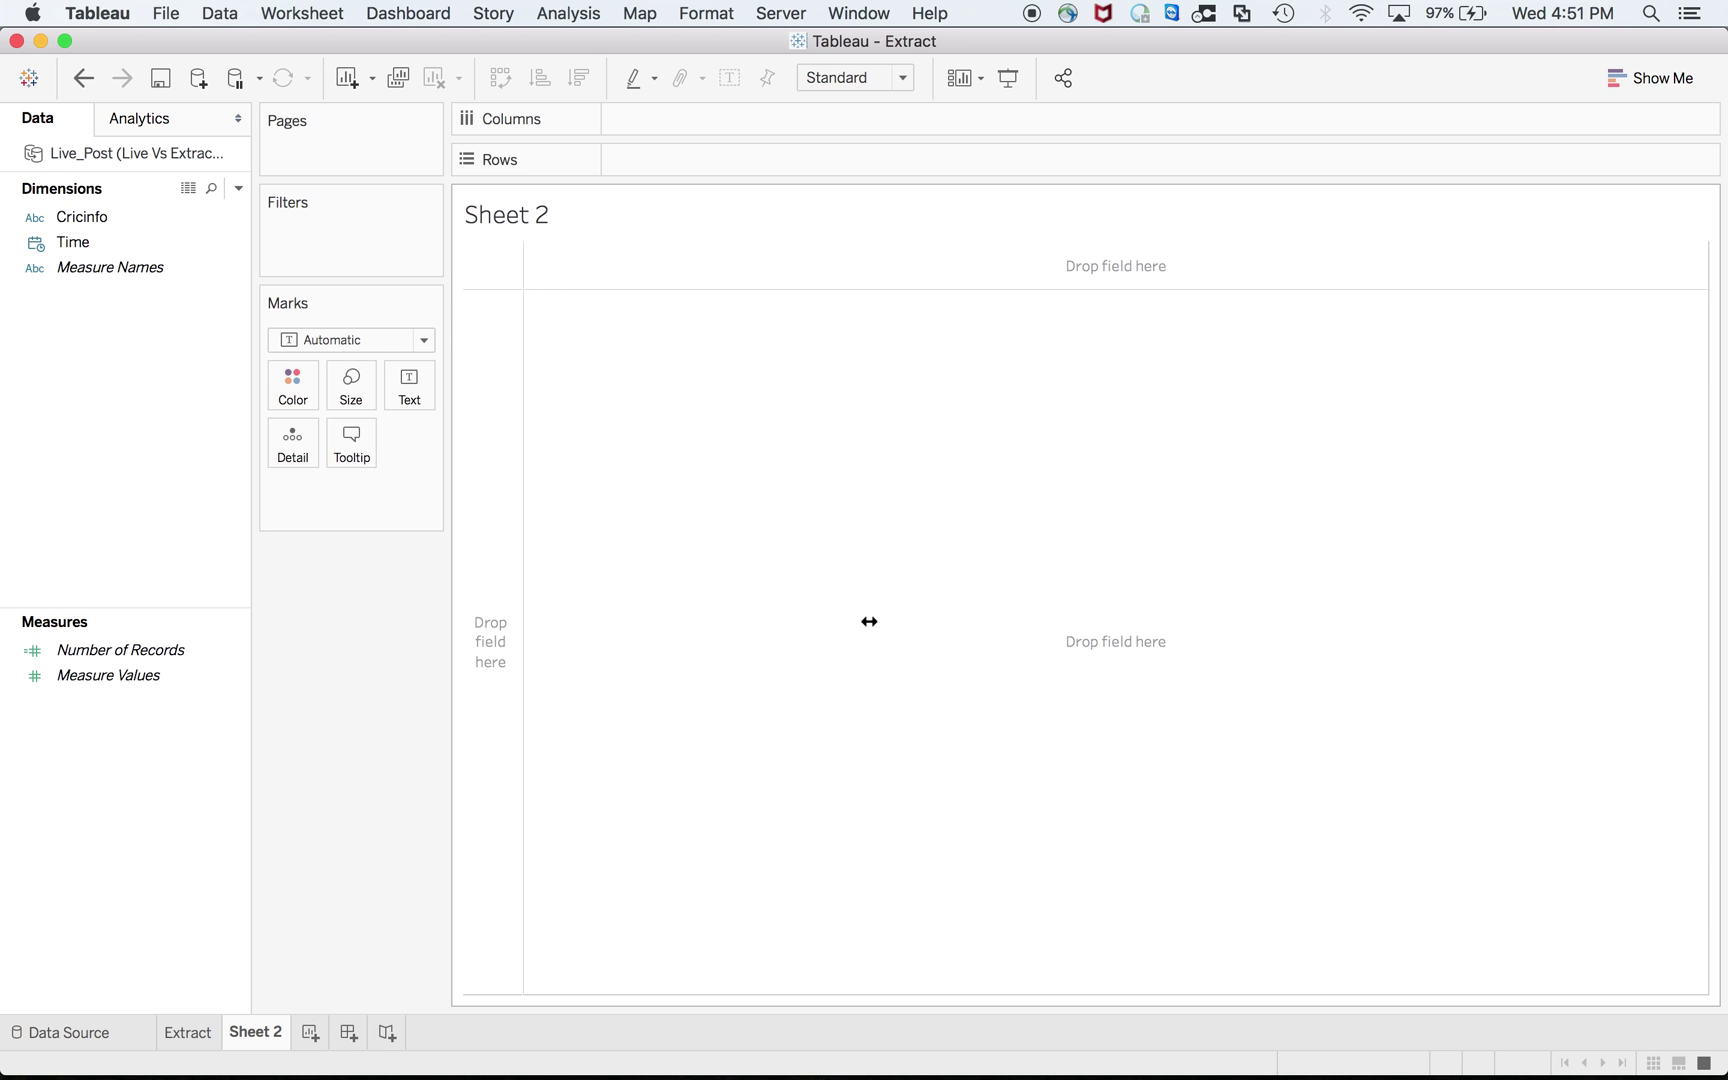
pyautogui.press('super+Tab')
pyautogui.press('super+Tab')
pyautogui.press('super+Tab')
pyautogui.press('super+Tab')
pyautogui.press('super+Tab')
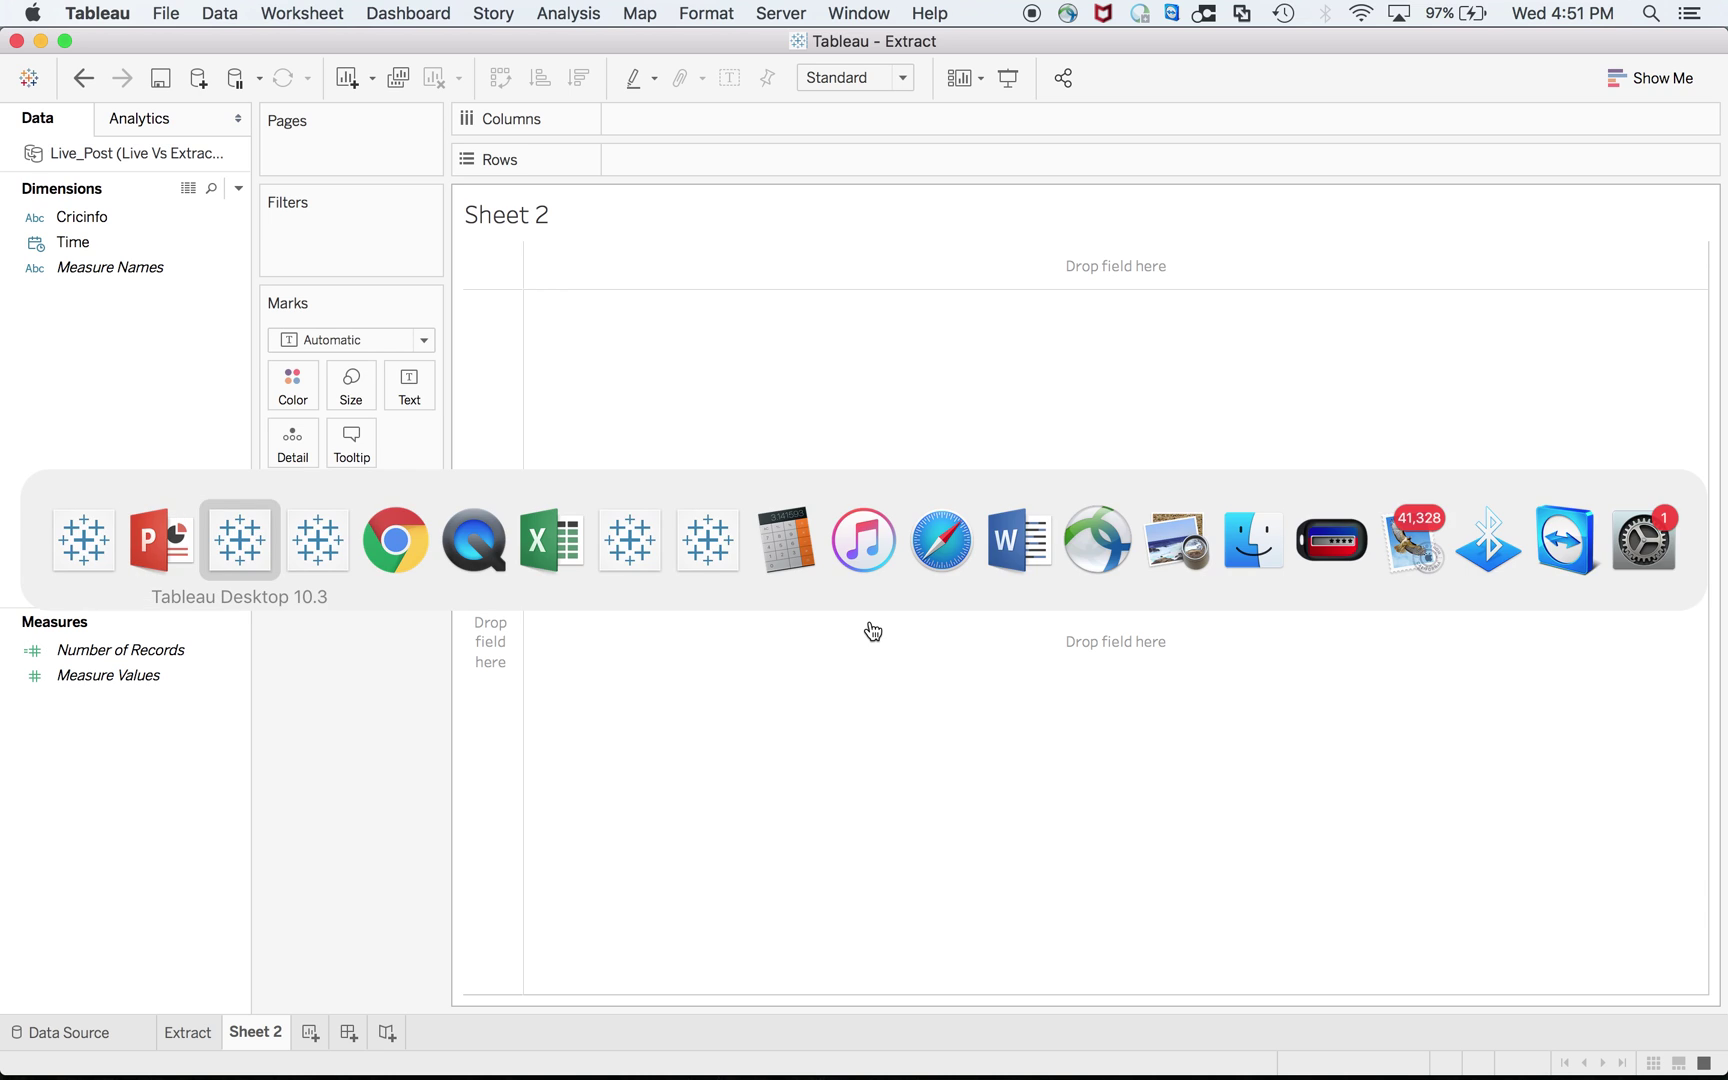
pyautogui.press('super+Tab')
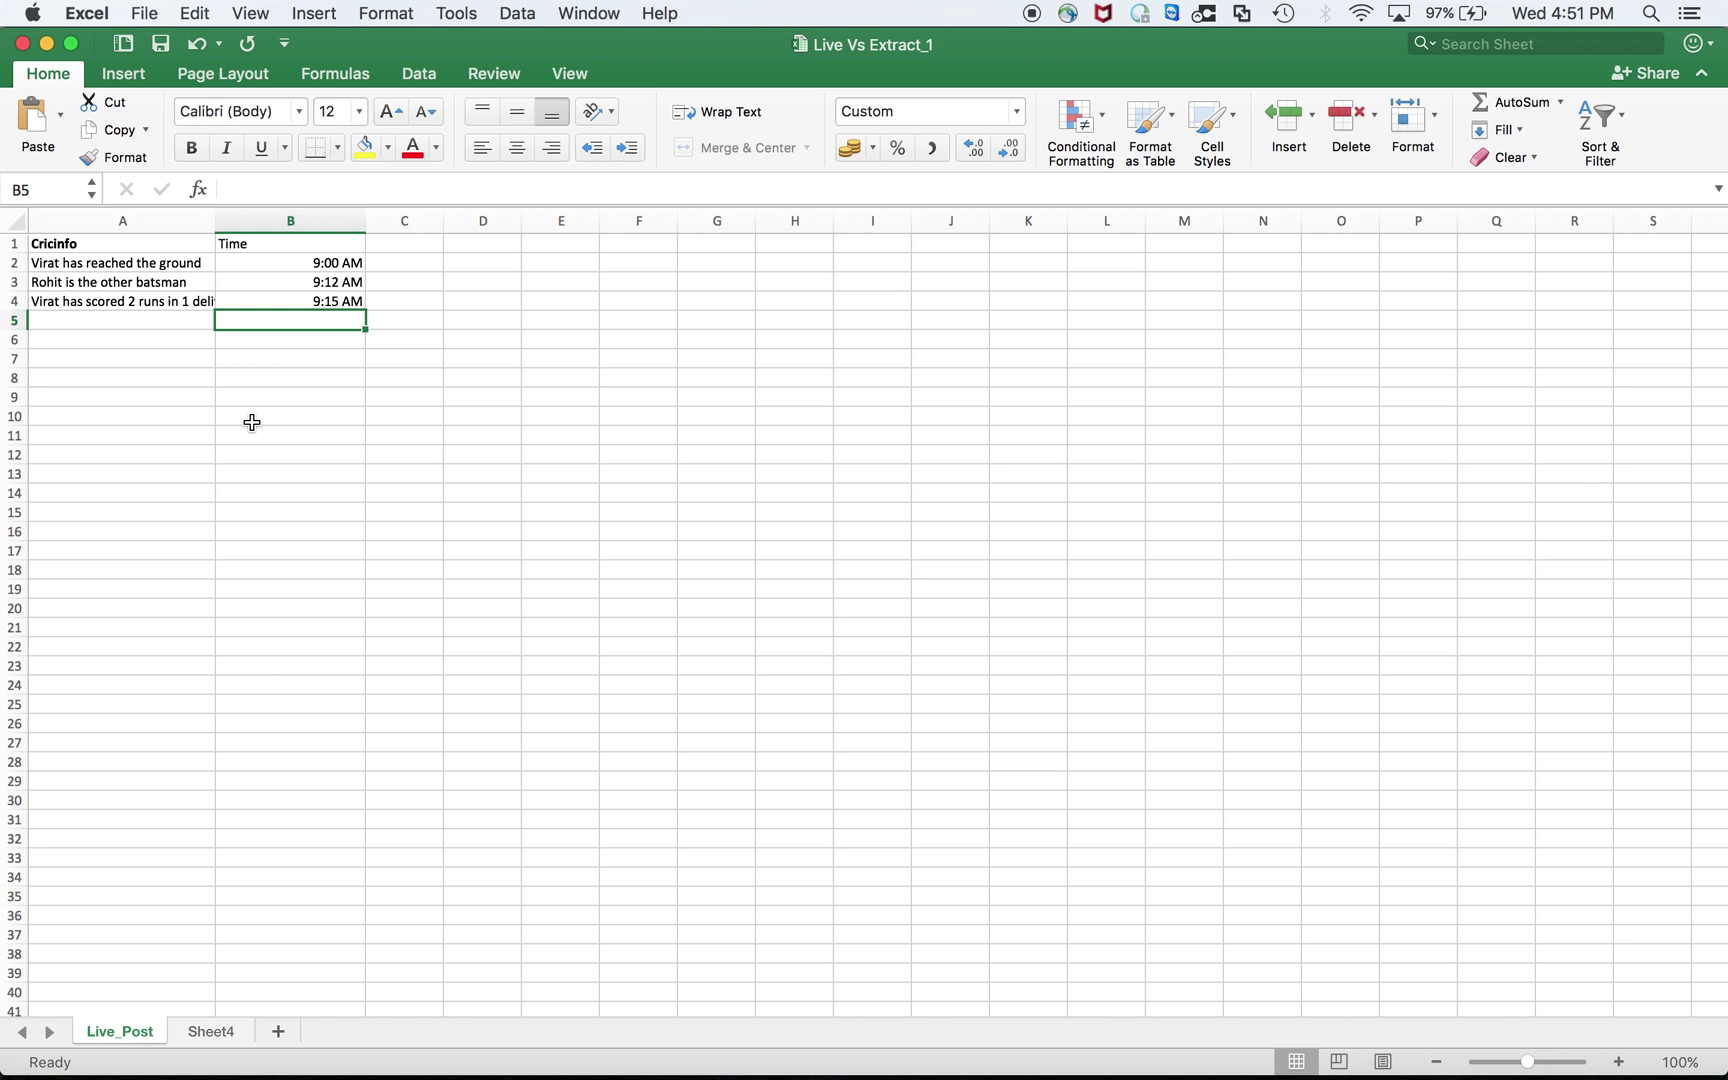
# Cycle the app switcher back to Tableau's Live_Connection workbook
pyautogui.press('super+Tab')
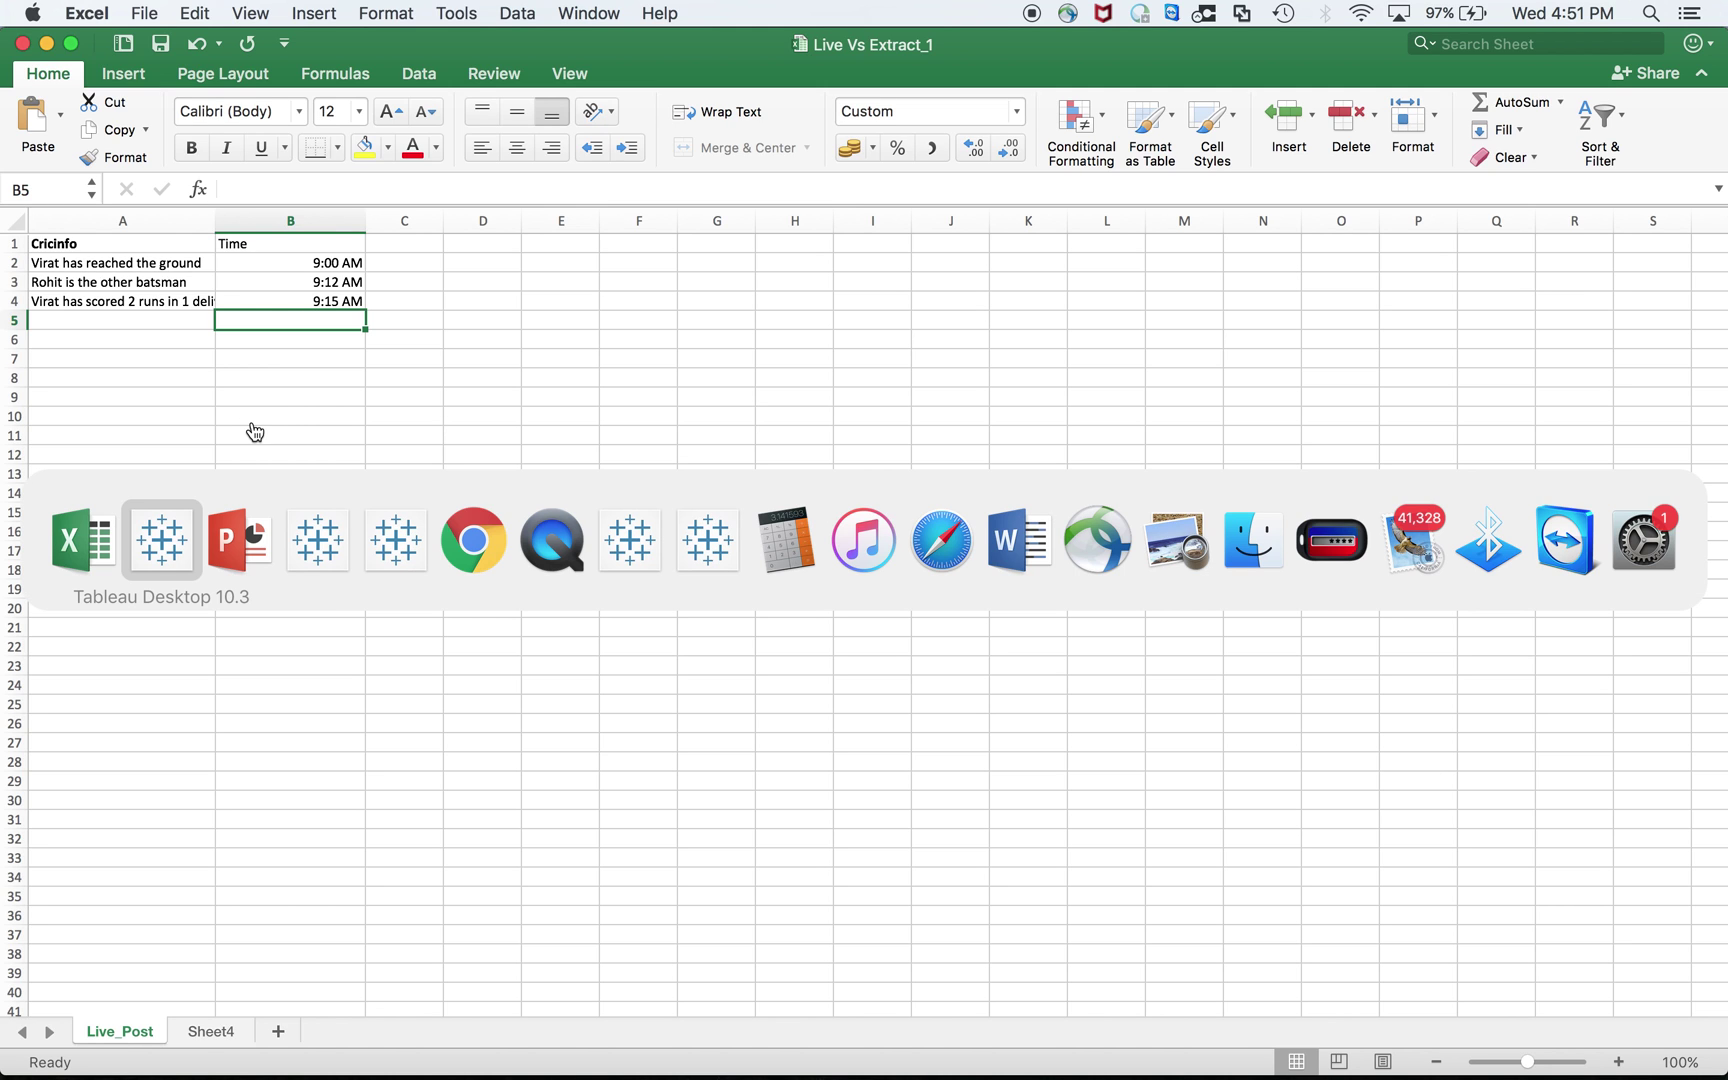
pyautogui.press('super+Tab')
pyautogui.press('super+shift+Tab')
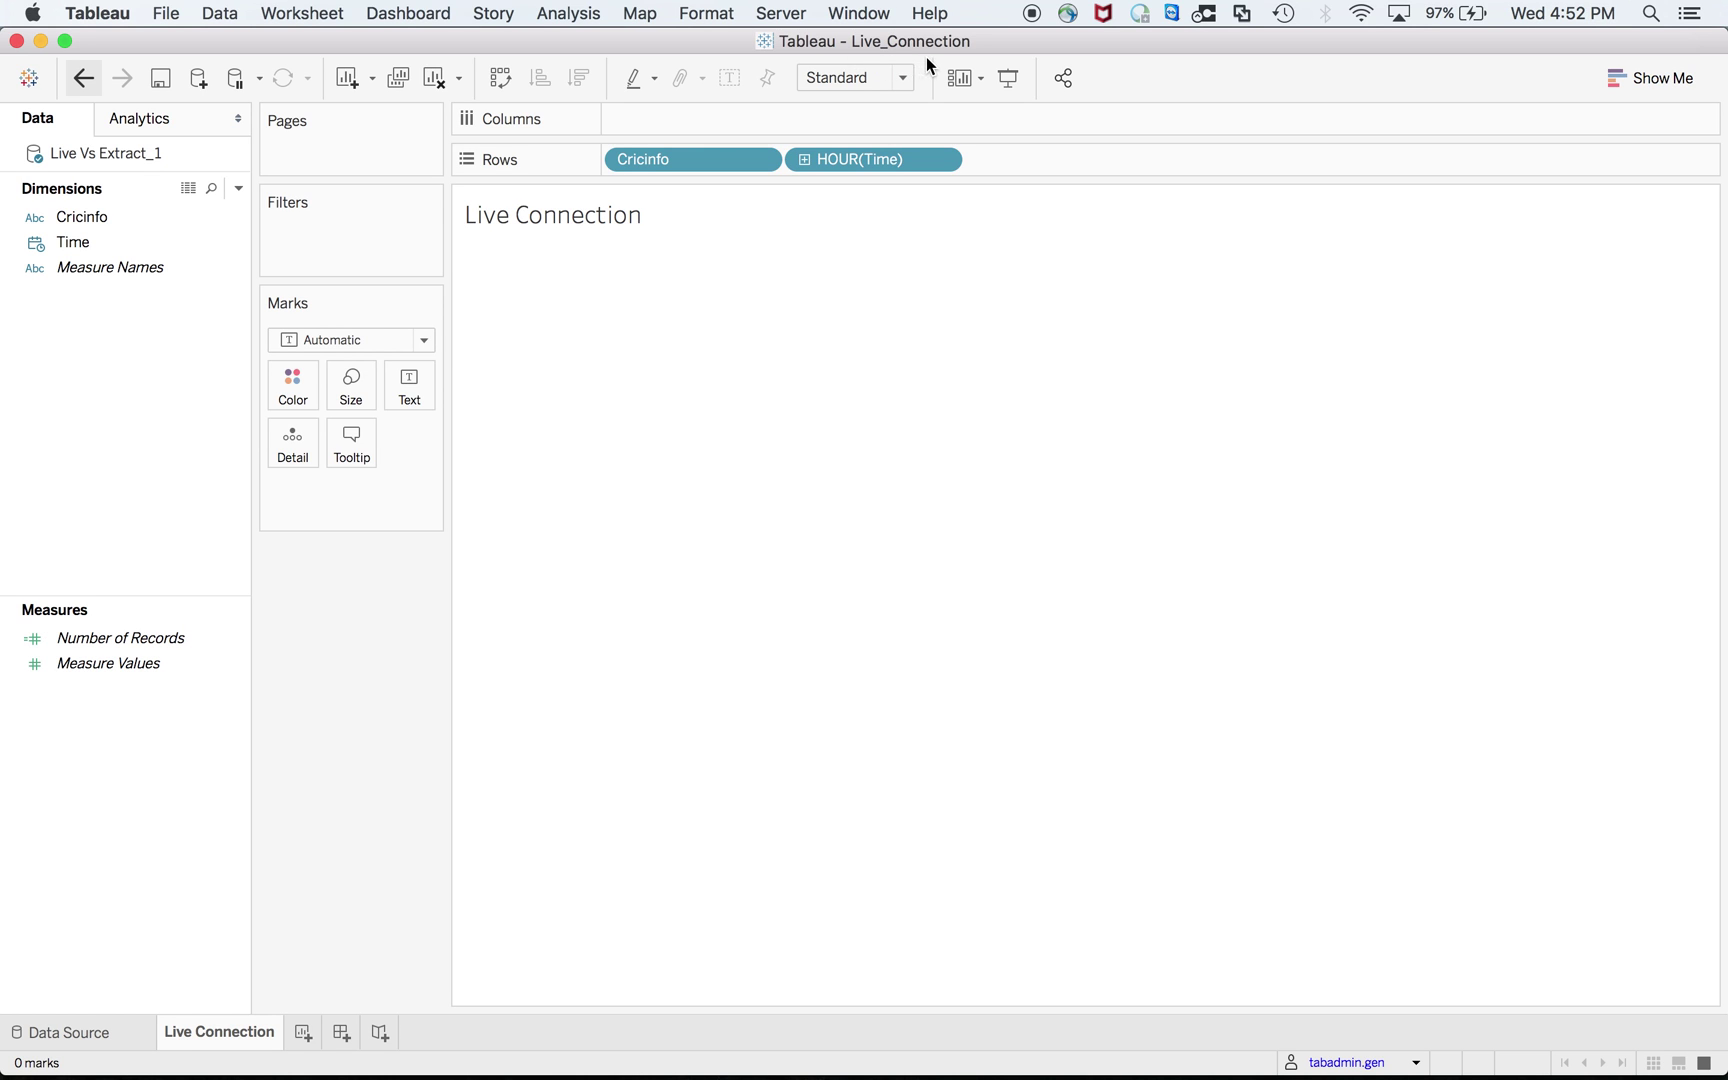
# Show the Publish To Server and Extract workbooks in turn, then bring Excel's Live Vs Extract_1 forward
pyautogui.moveTo(1090, 1077)
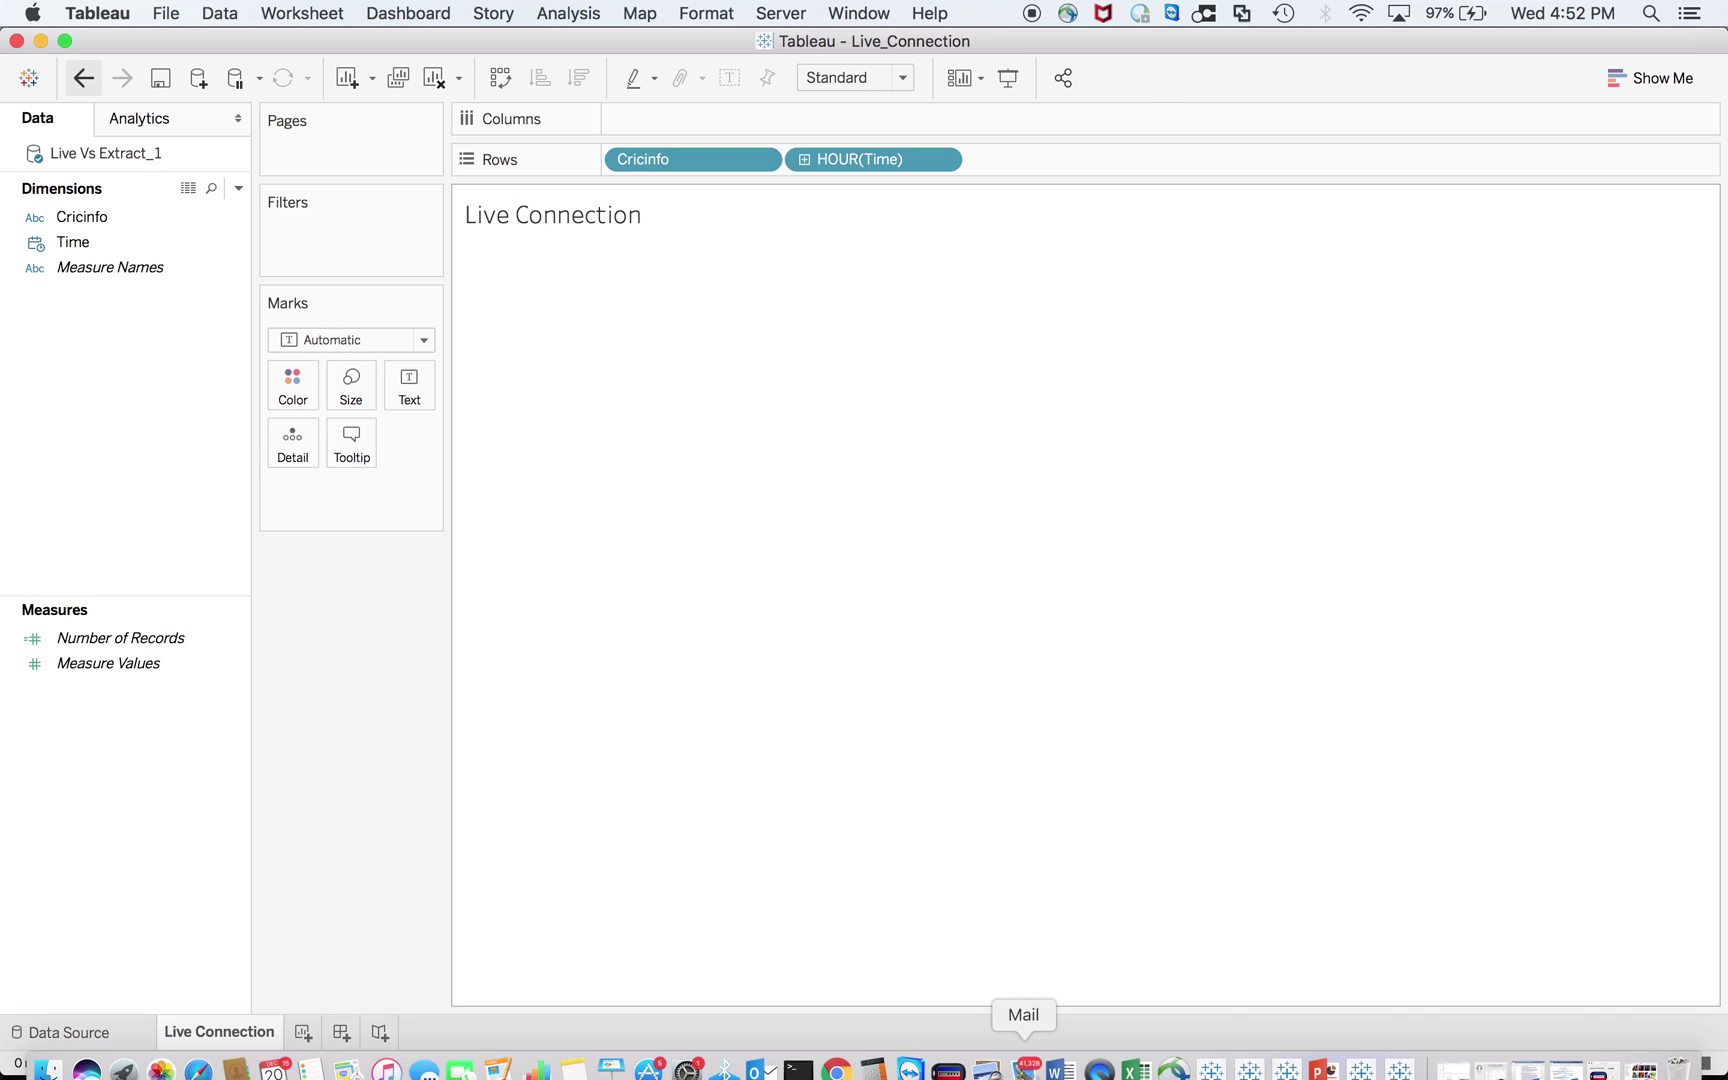
pyautogui.click(1211, 1058)
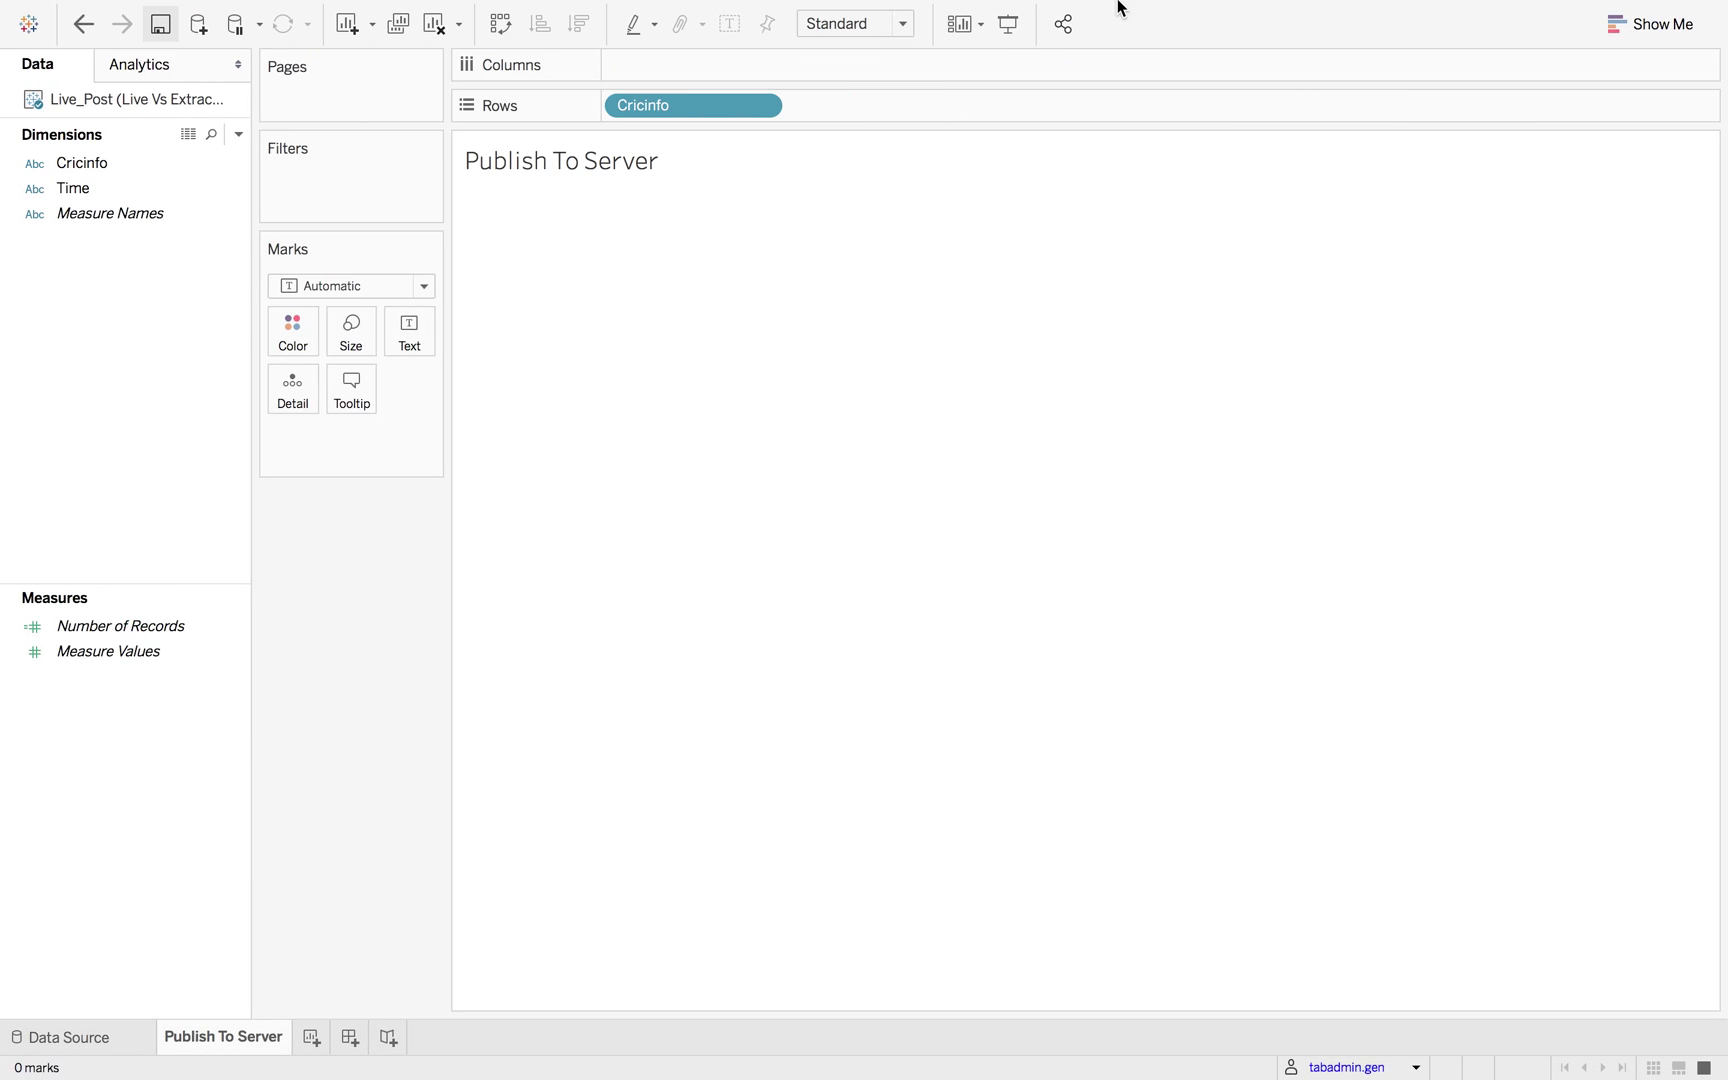
pyautogui.moveTo(1303, 1057)
pyautogui.click(1288, 1058)
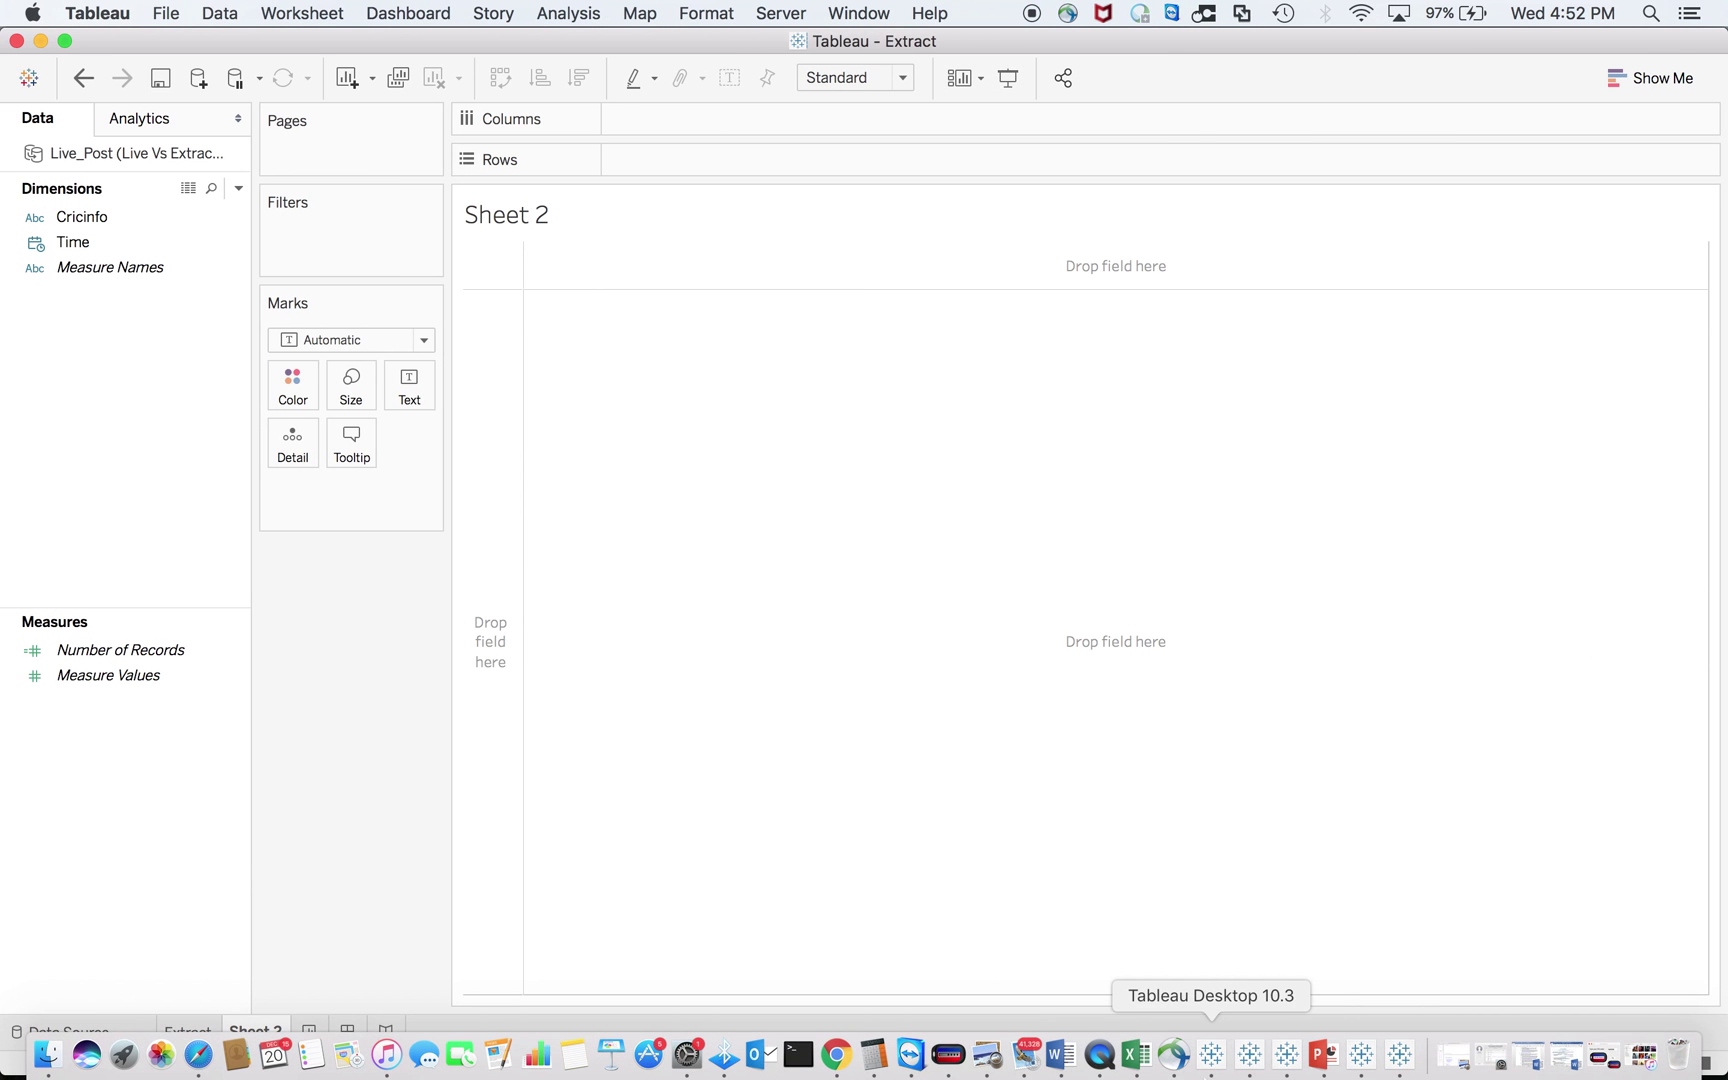
pyautogui.click(1211, 1064)
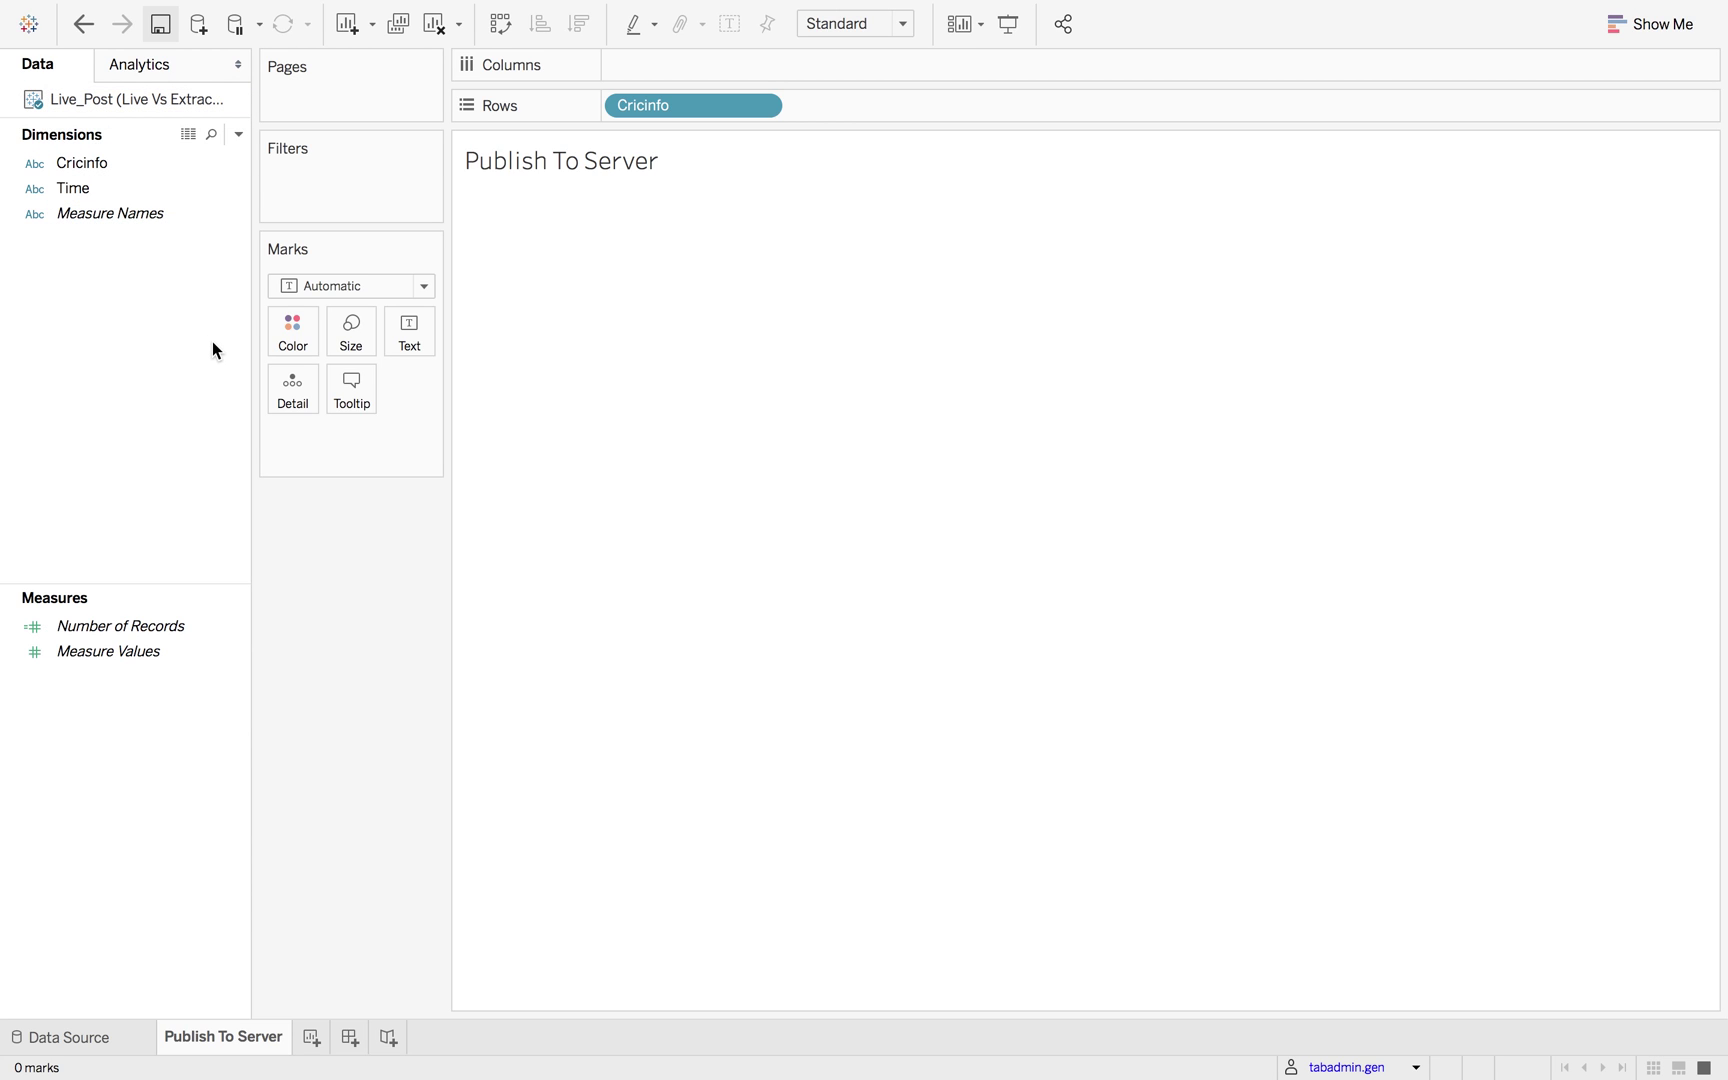
pyautogui.press('super+Tab')
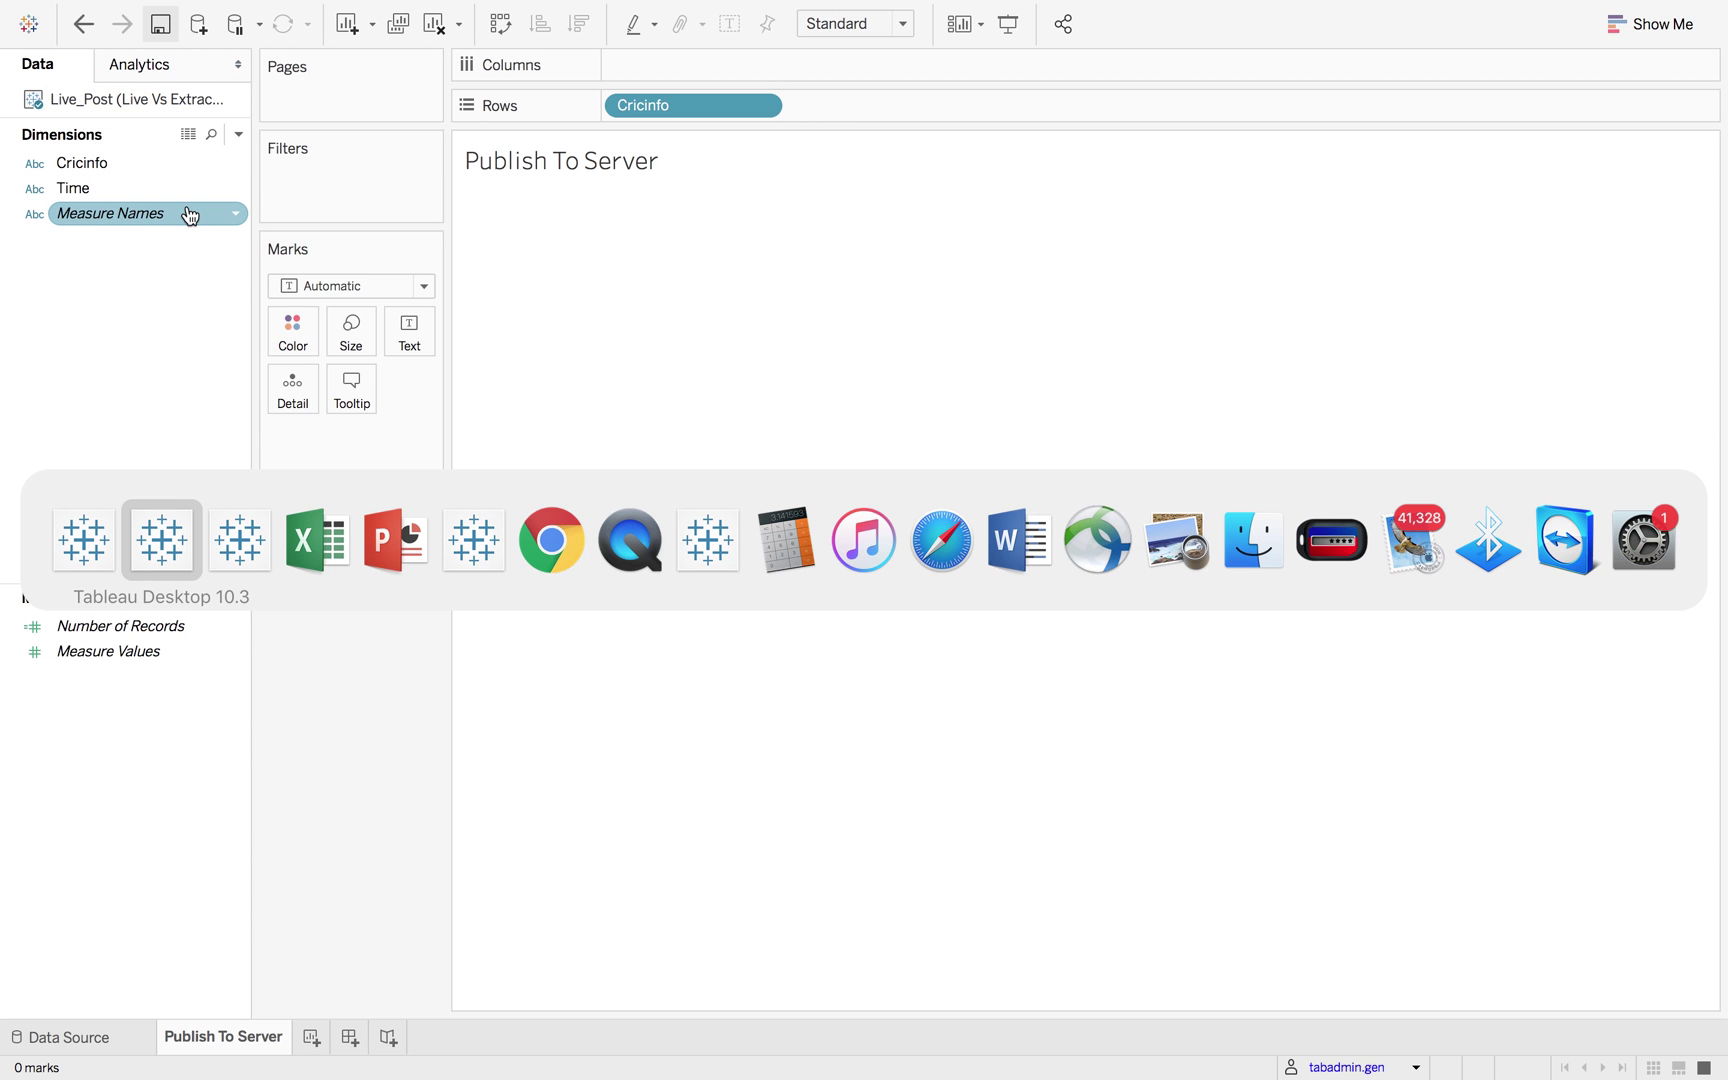
pyautogui.press('super+Tab')
pyautogui.press('super+Tab')
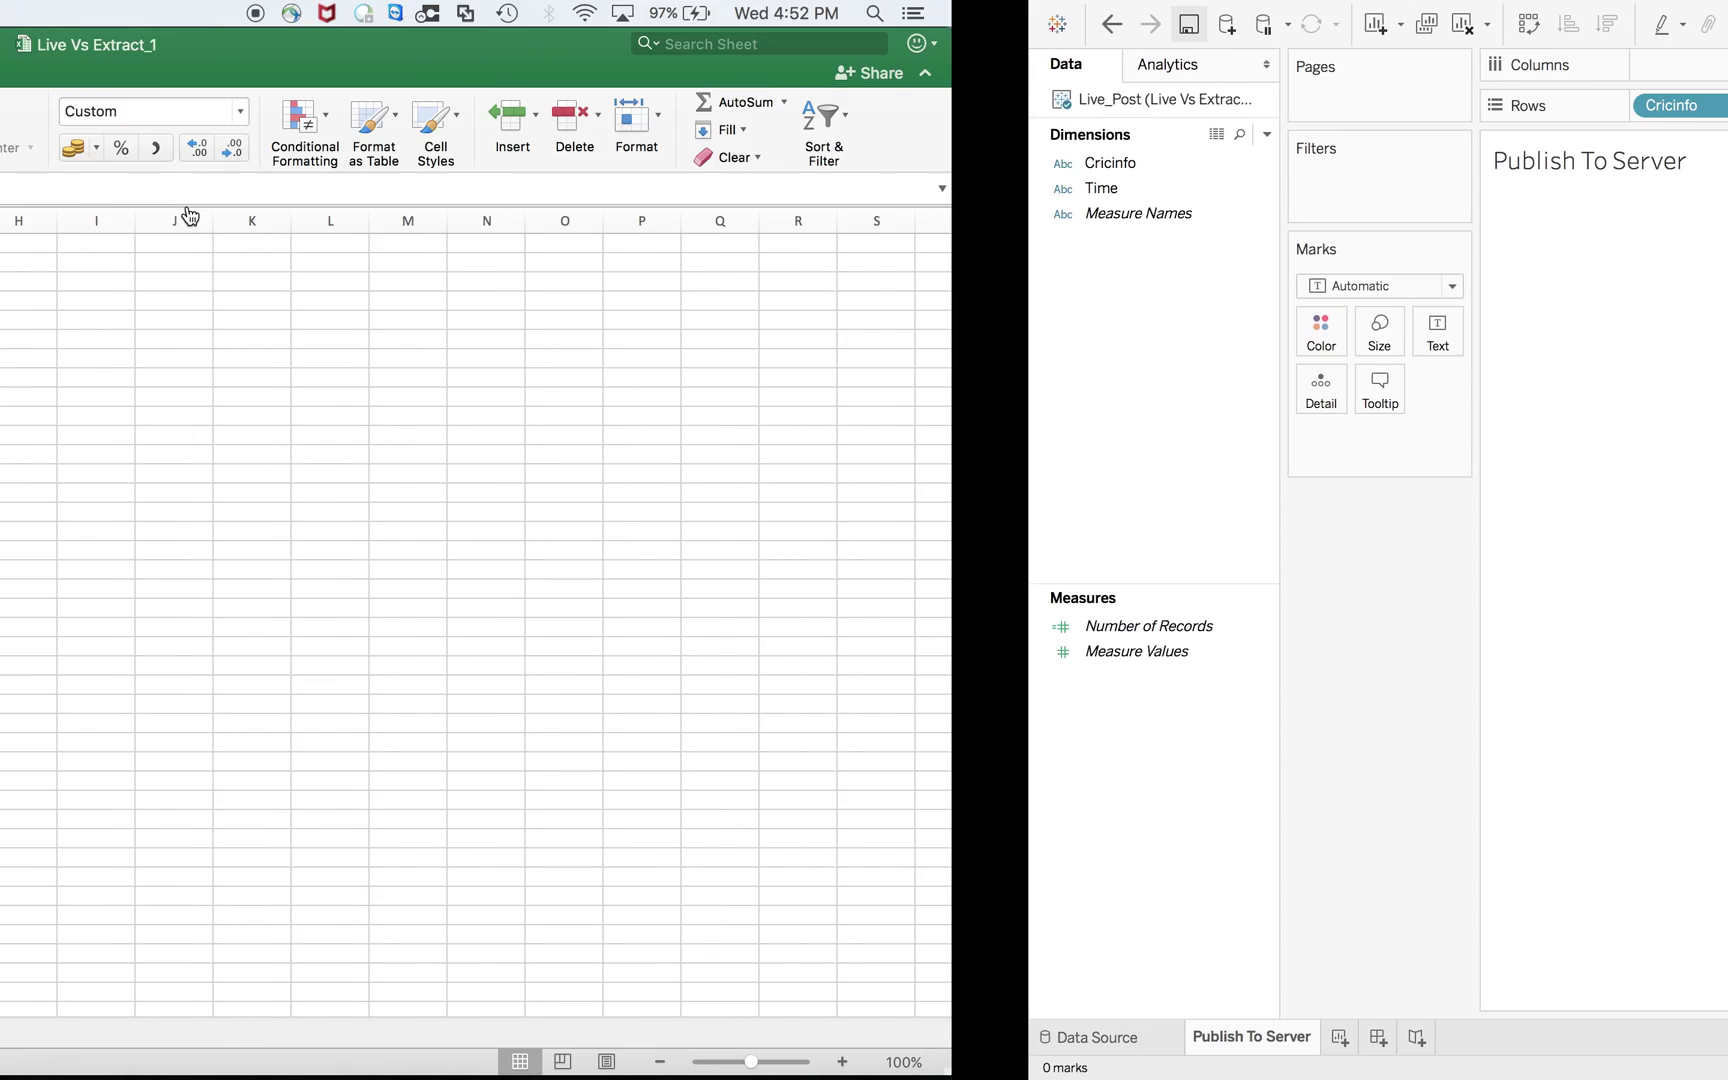
# Select Excel rows 2–4 holding the three Cricinfo rows, then return to Tableau's Publish To Server sheet
pyautogui.moveTo(12, 262)
pyautogui.mouseDown()
pyautogui.moveTo(11, 318)
pyautogui.moveTo(11, 297)
pyautogui.mouseUp()
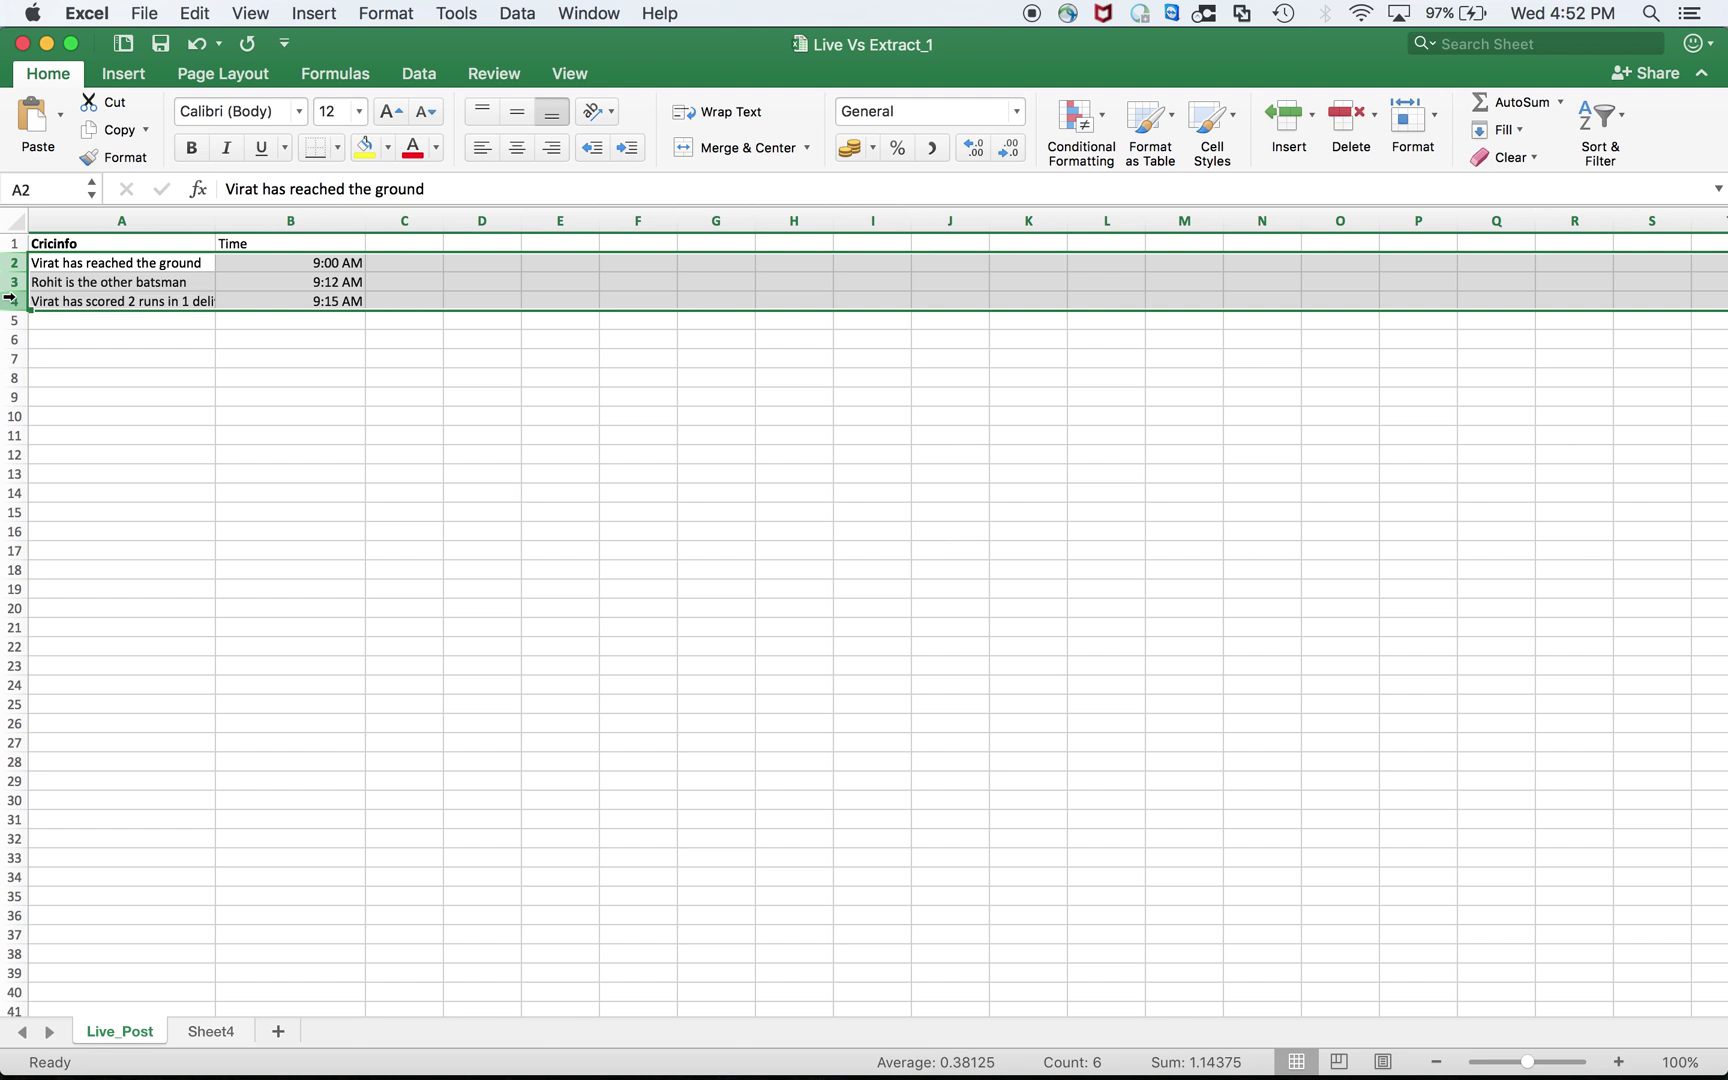
pyautogui.press('super+Tab')
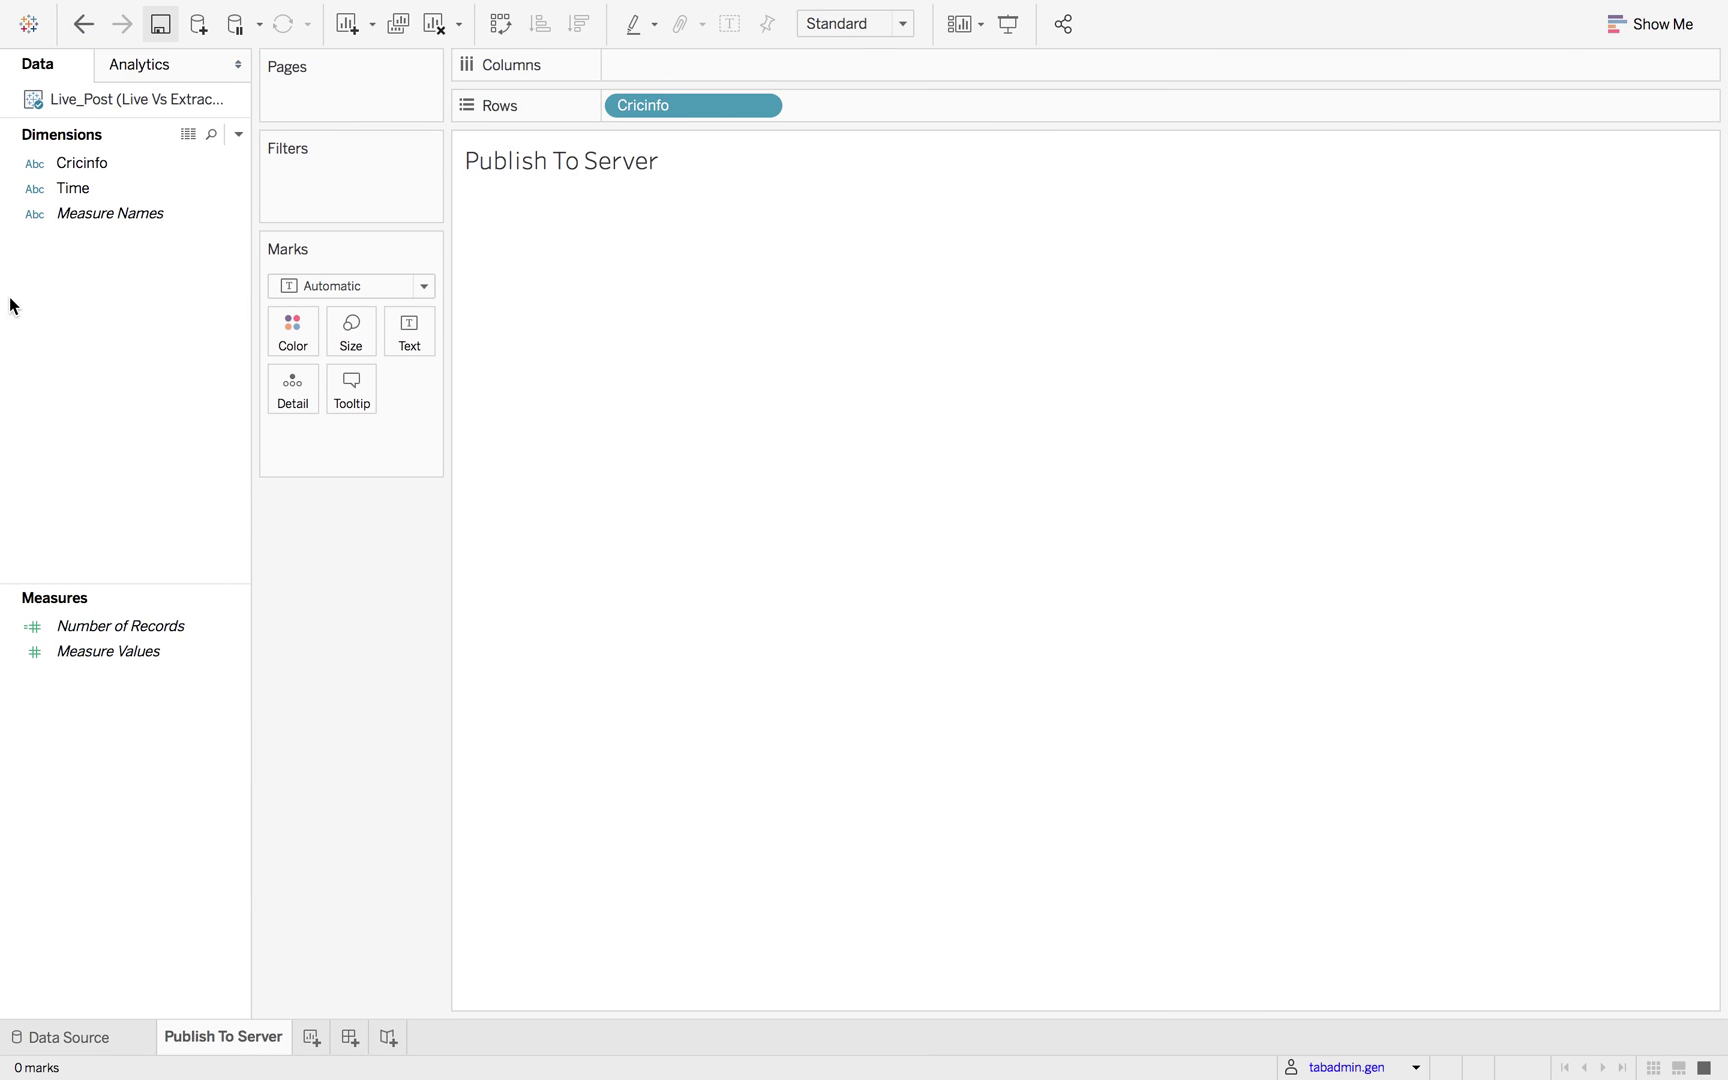
# Check the Live_Connection workbook's data source page, then return to its Live Connection sheet
pyautogui.moveTo(571, 10)
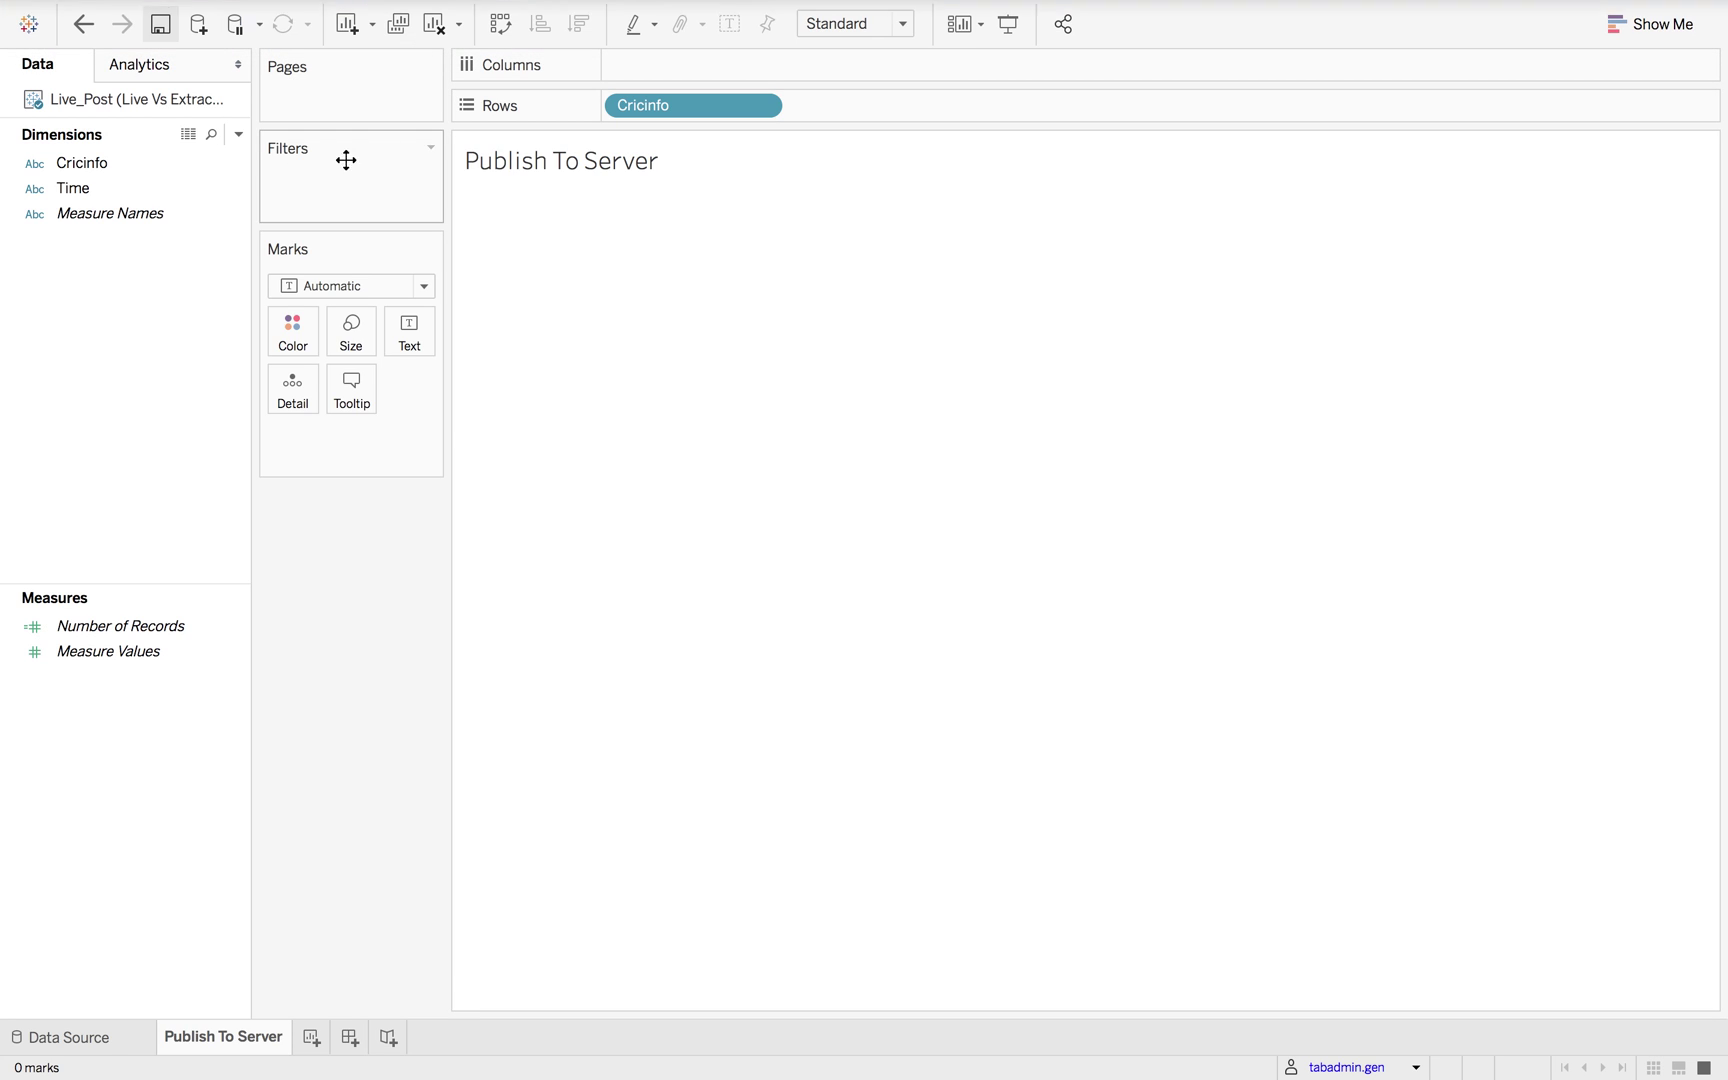
pyautogui.moveTo(1173, 1058)
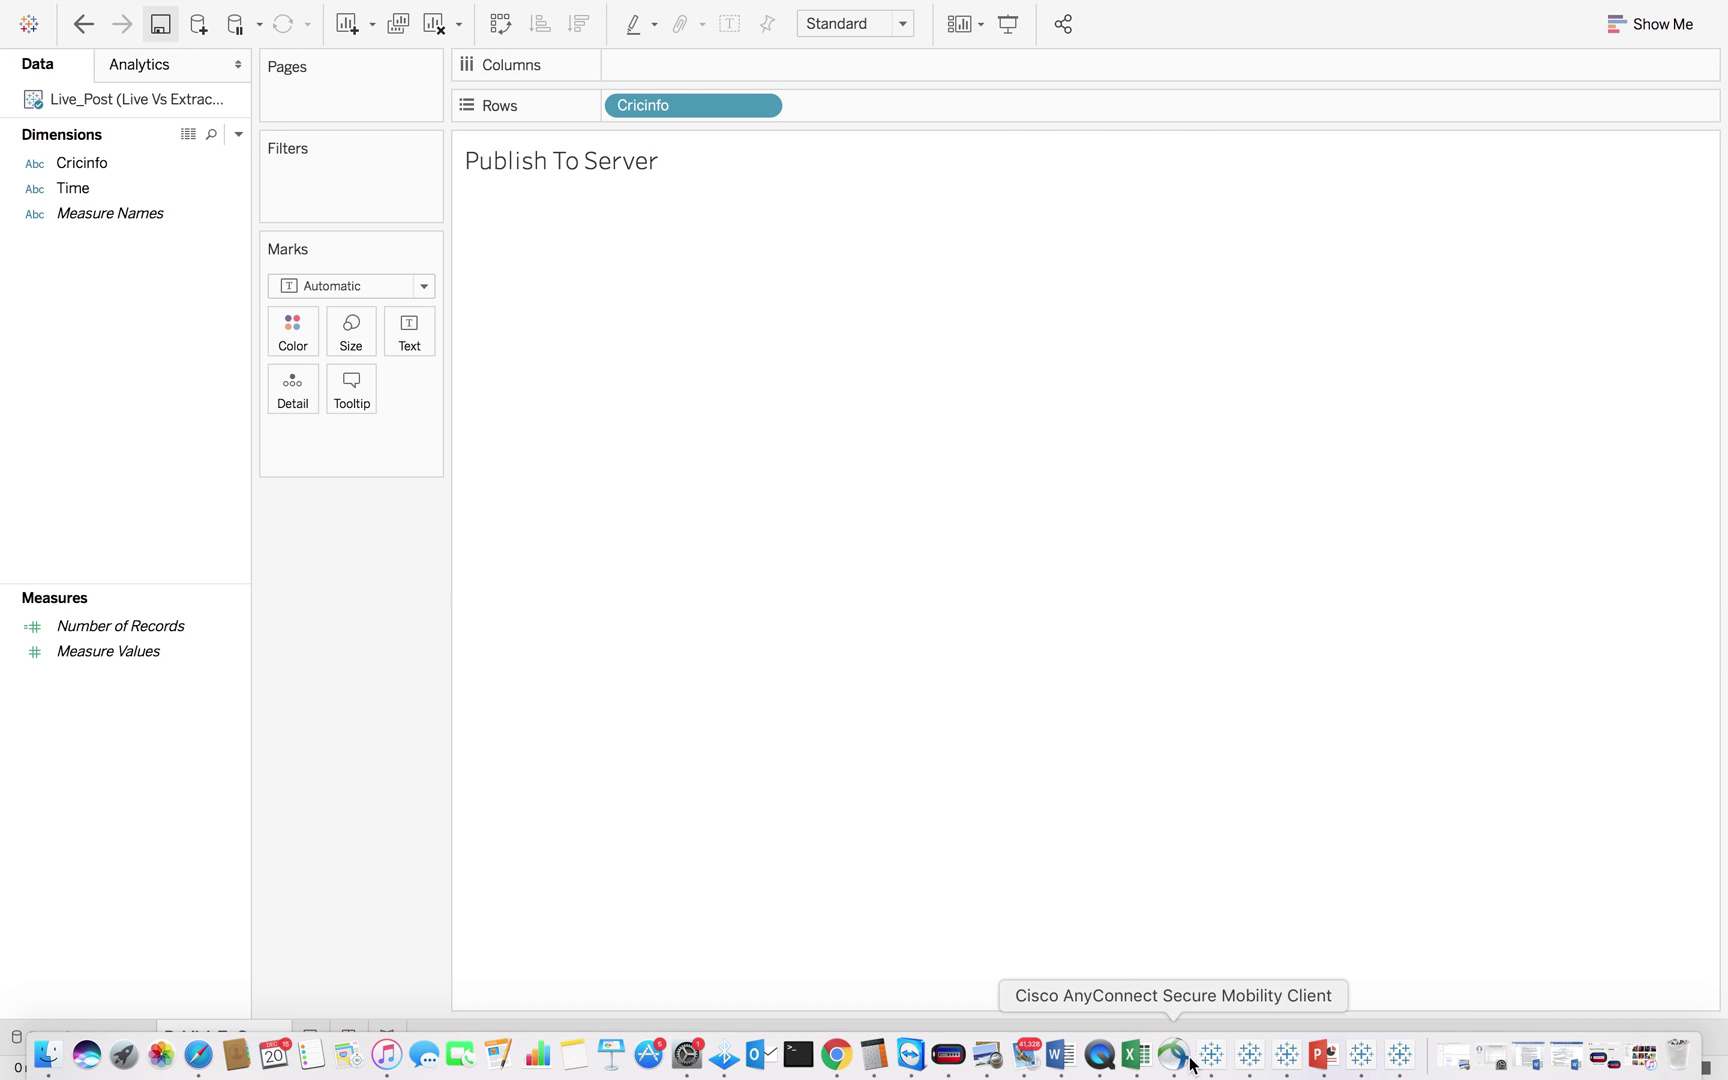
pyautogui.click(1249, 1058)
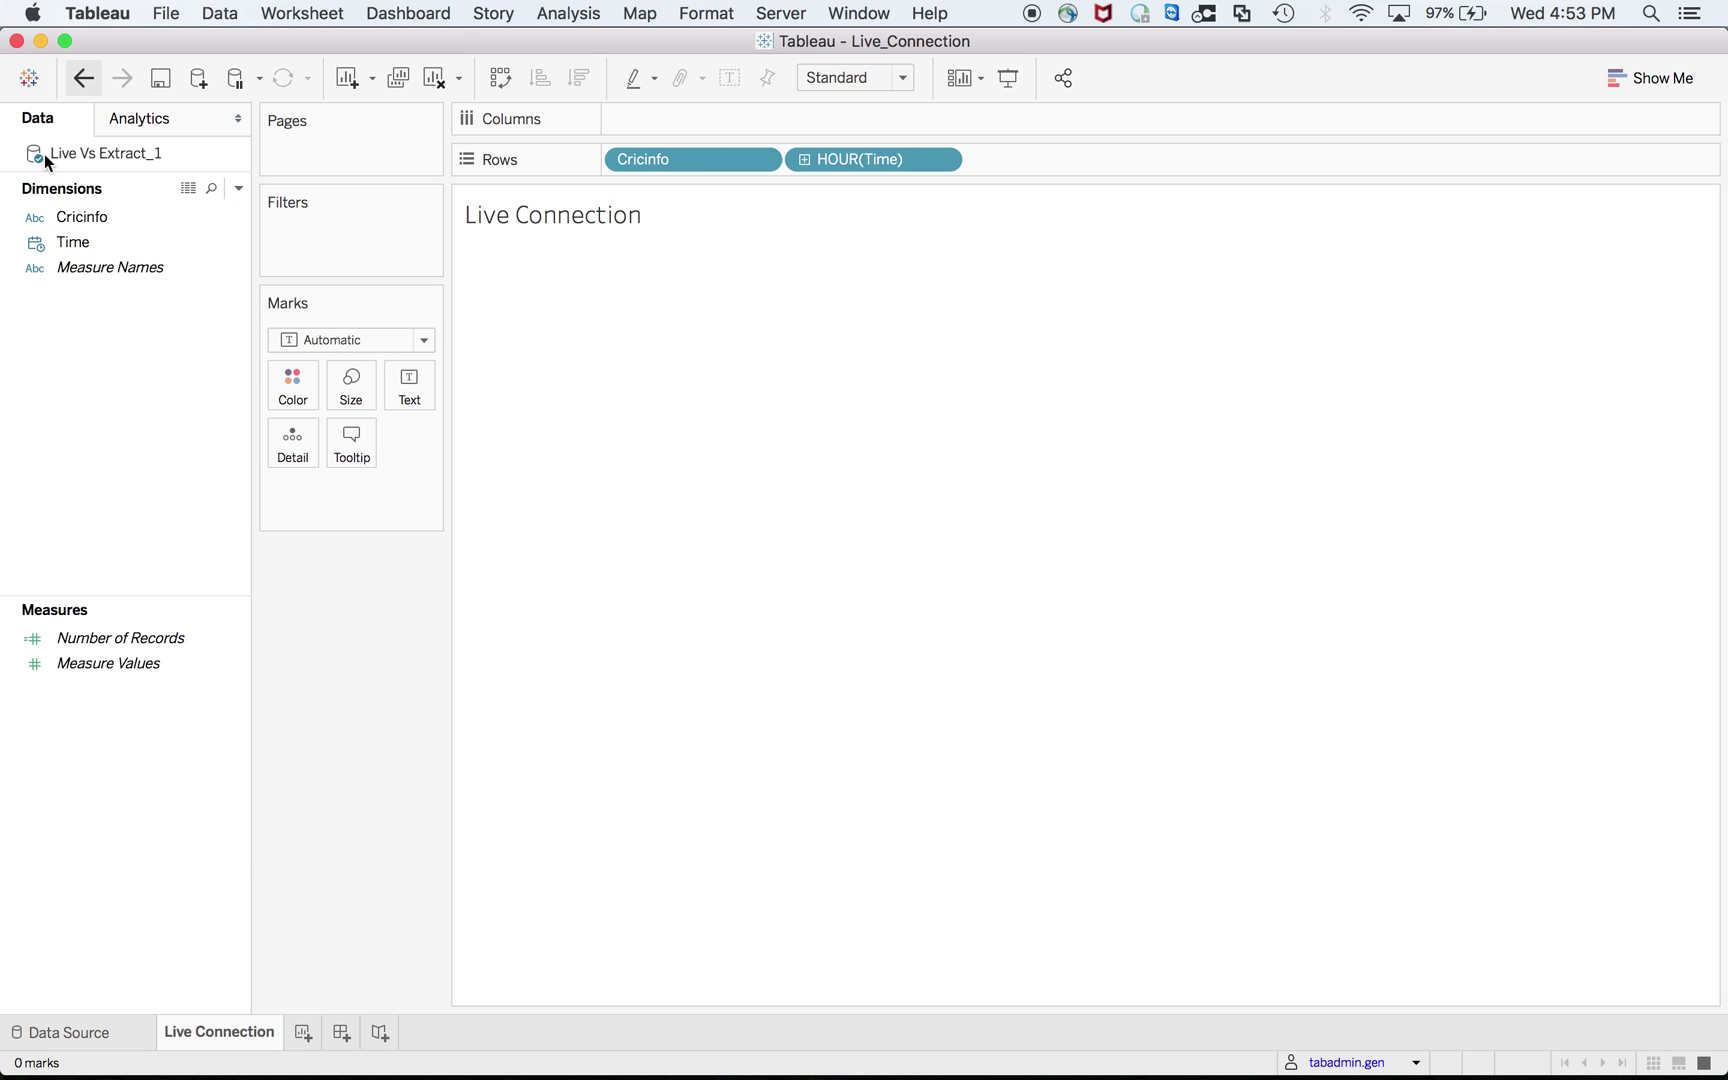
pyautogui.click(55, 1032)
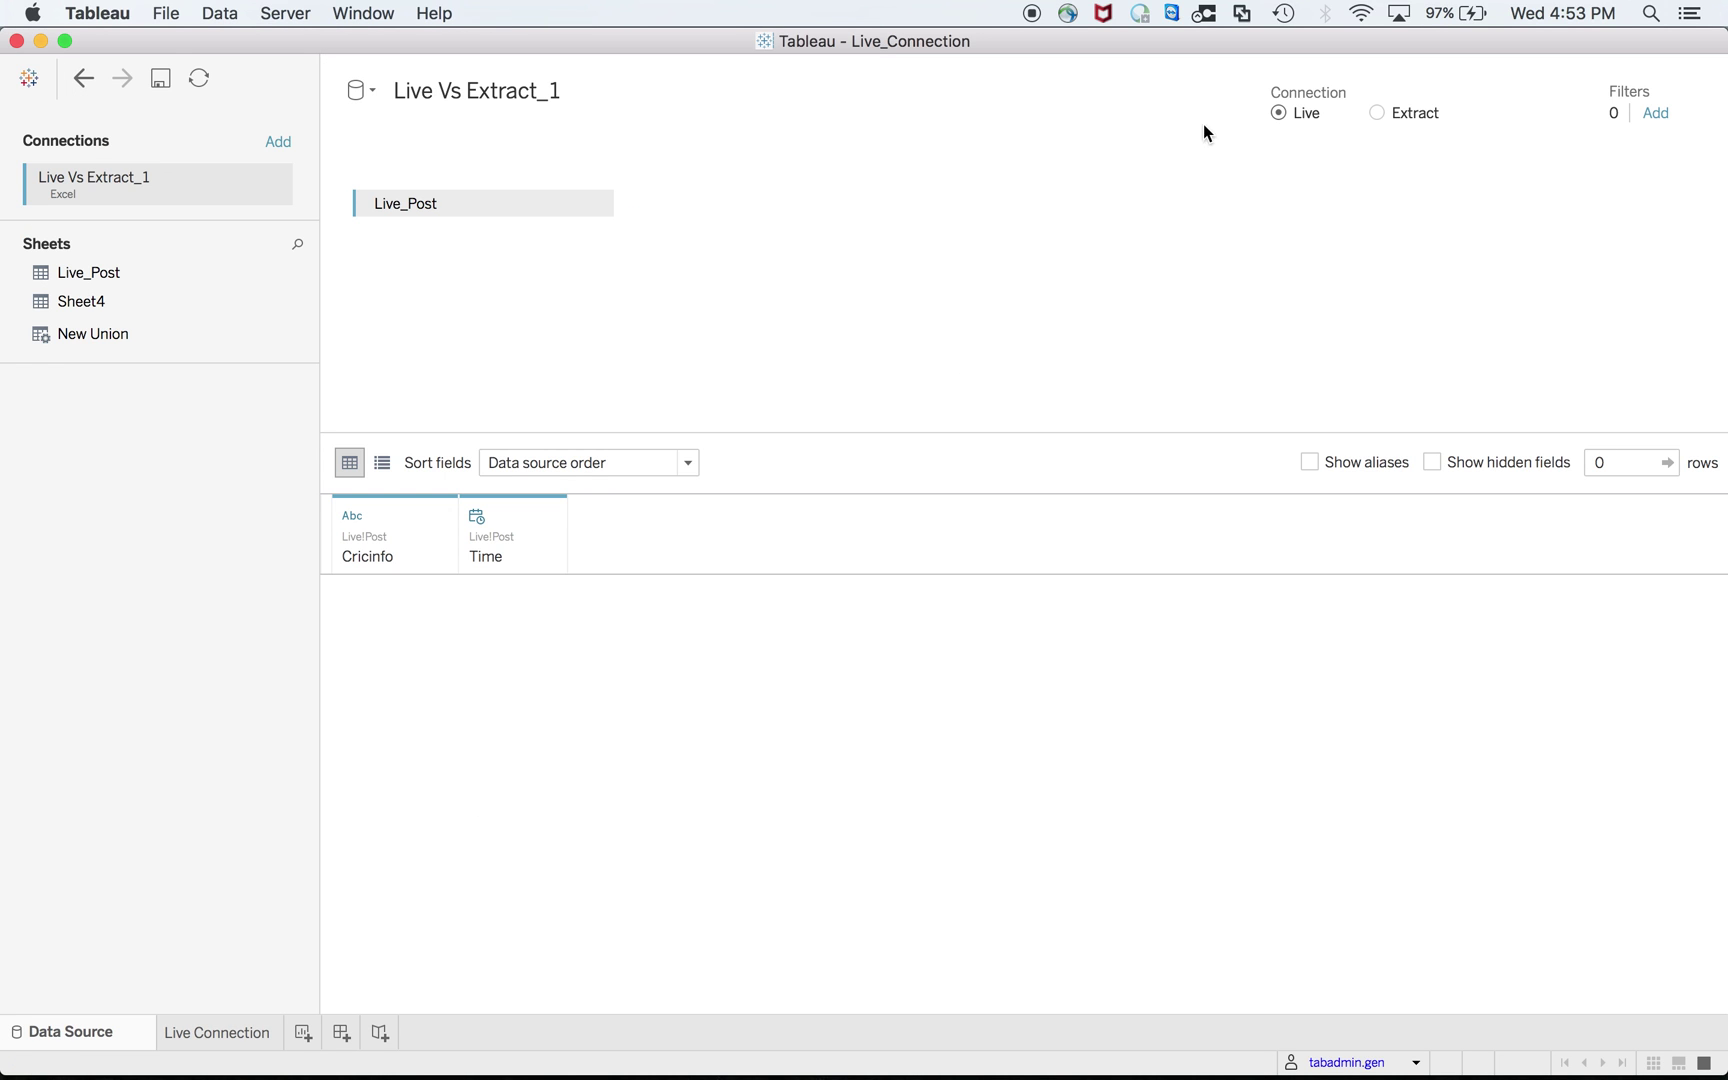
pyautogui.click(243, 1036)
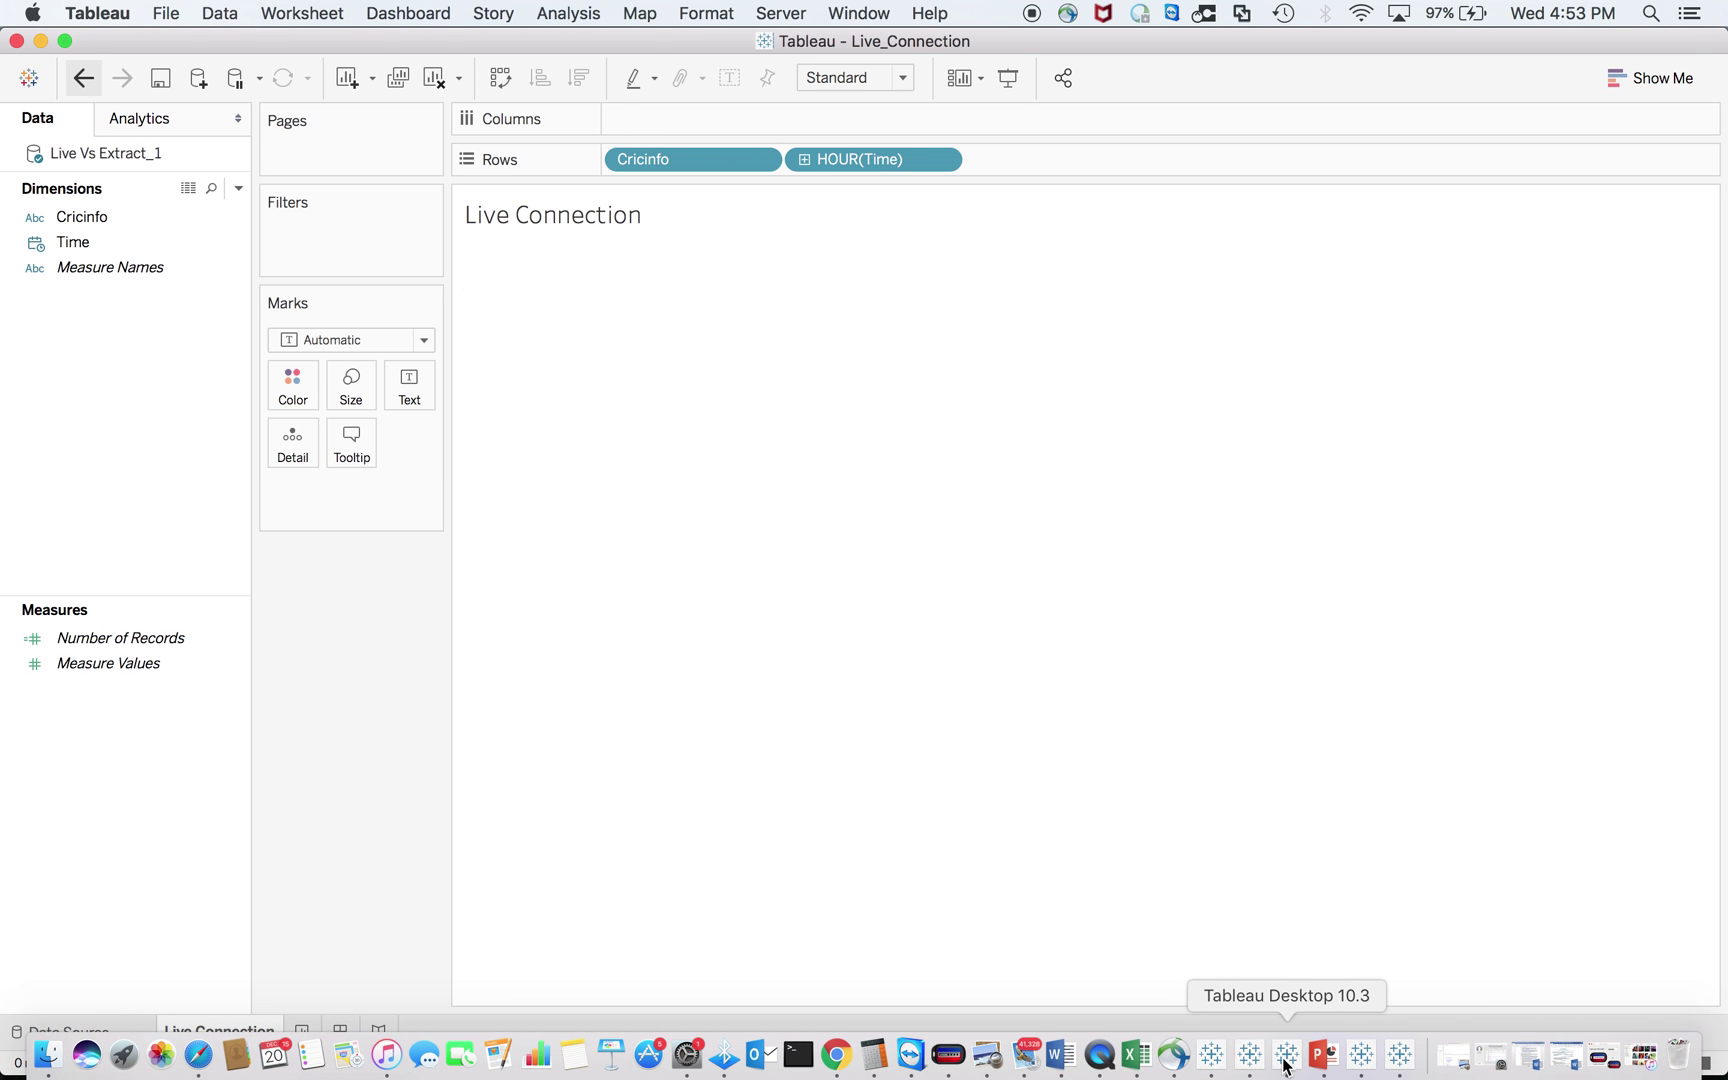
# Check the Extract workbook's data source settings, return to its sheet, then bring Excel forward
pyautogui.click(1215, 1052)
pyautogui.click(60, 1032)
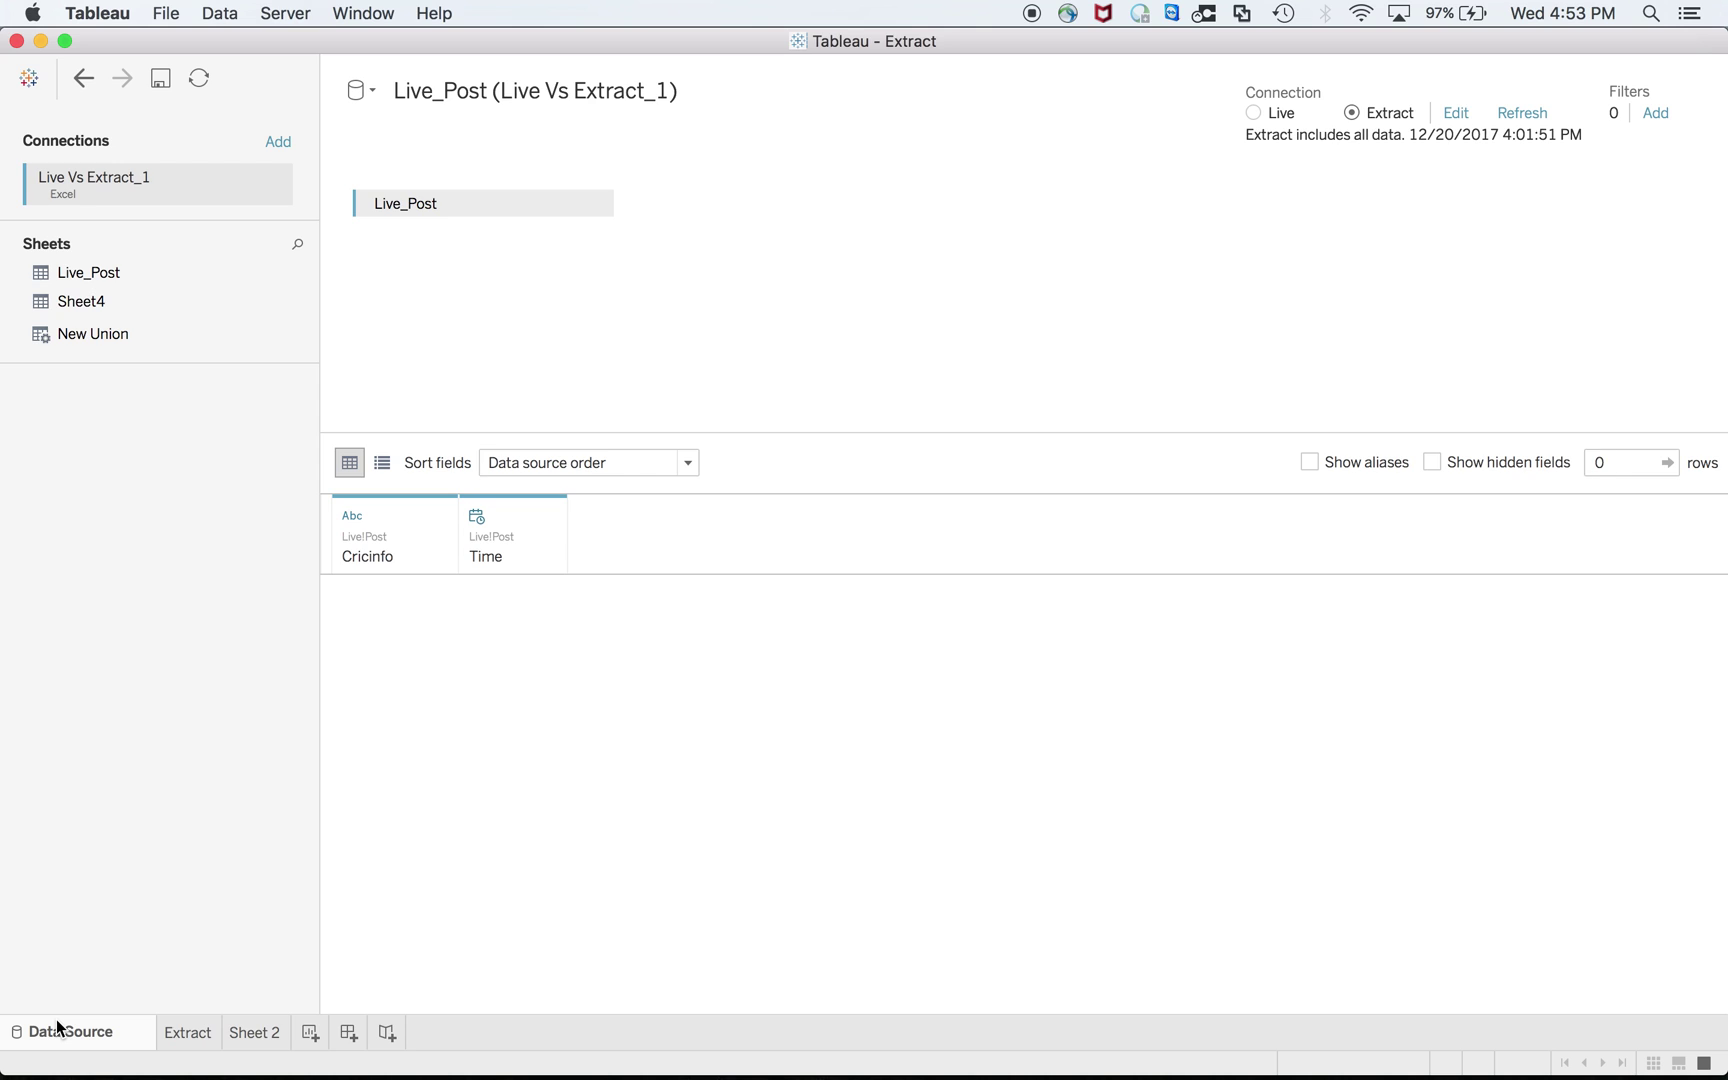
pyautogui.click(200, 1034)
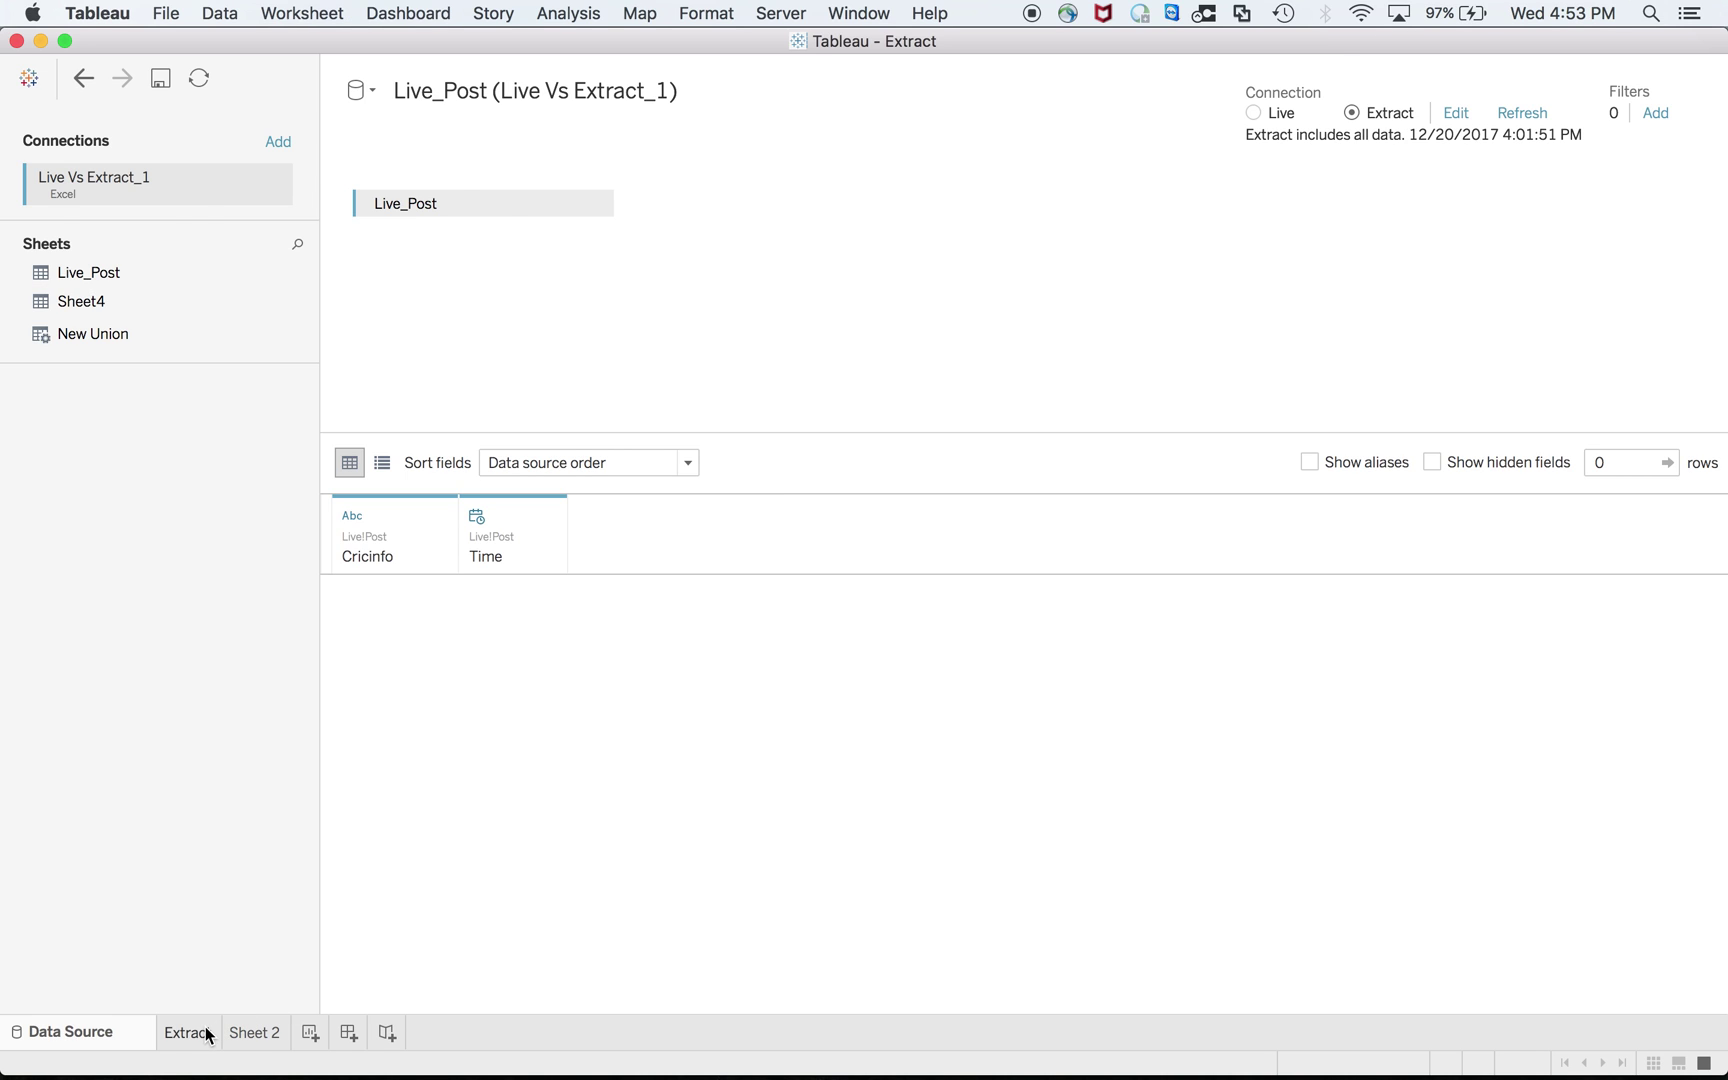
pyautogui.press('super+Tab')
pyautogui.press('super+Tab')
pyautogui.press('super+Tab')
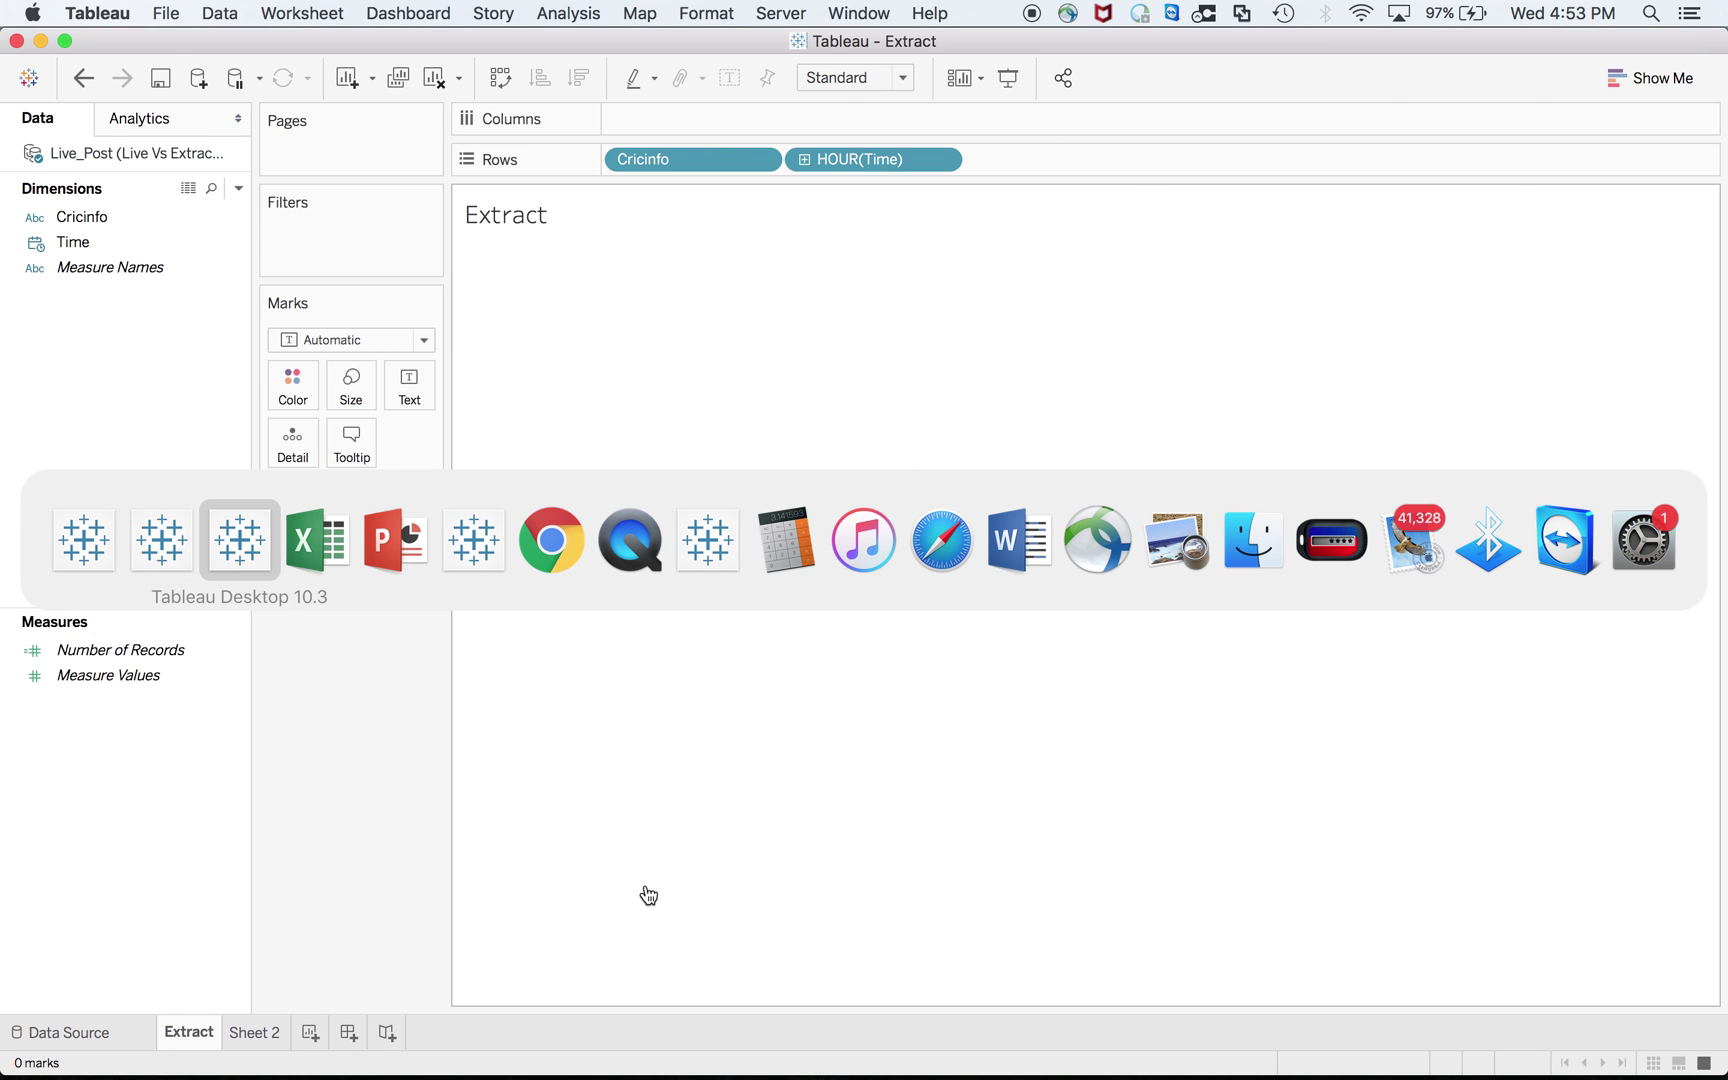
pyautogui.click(133, 357)
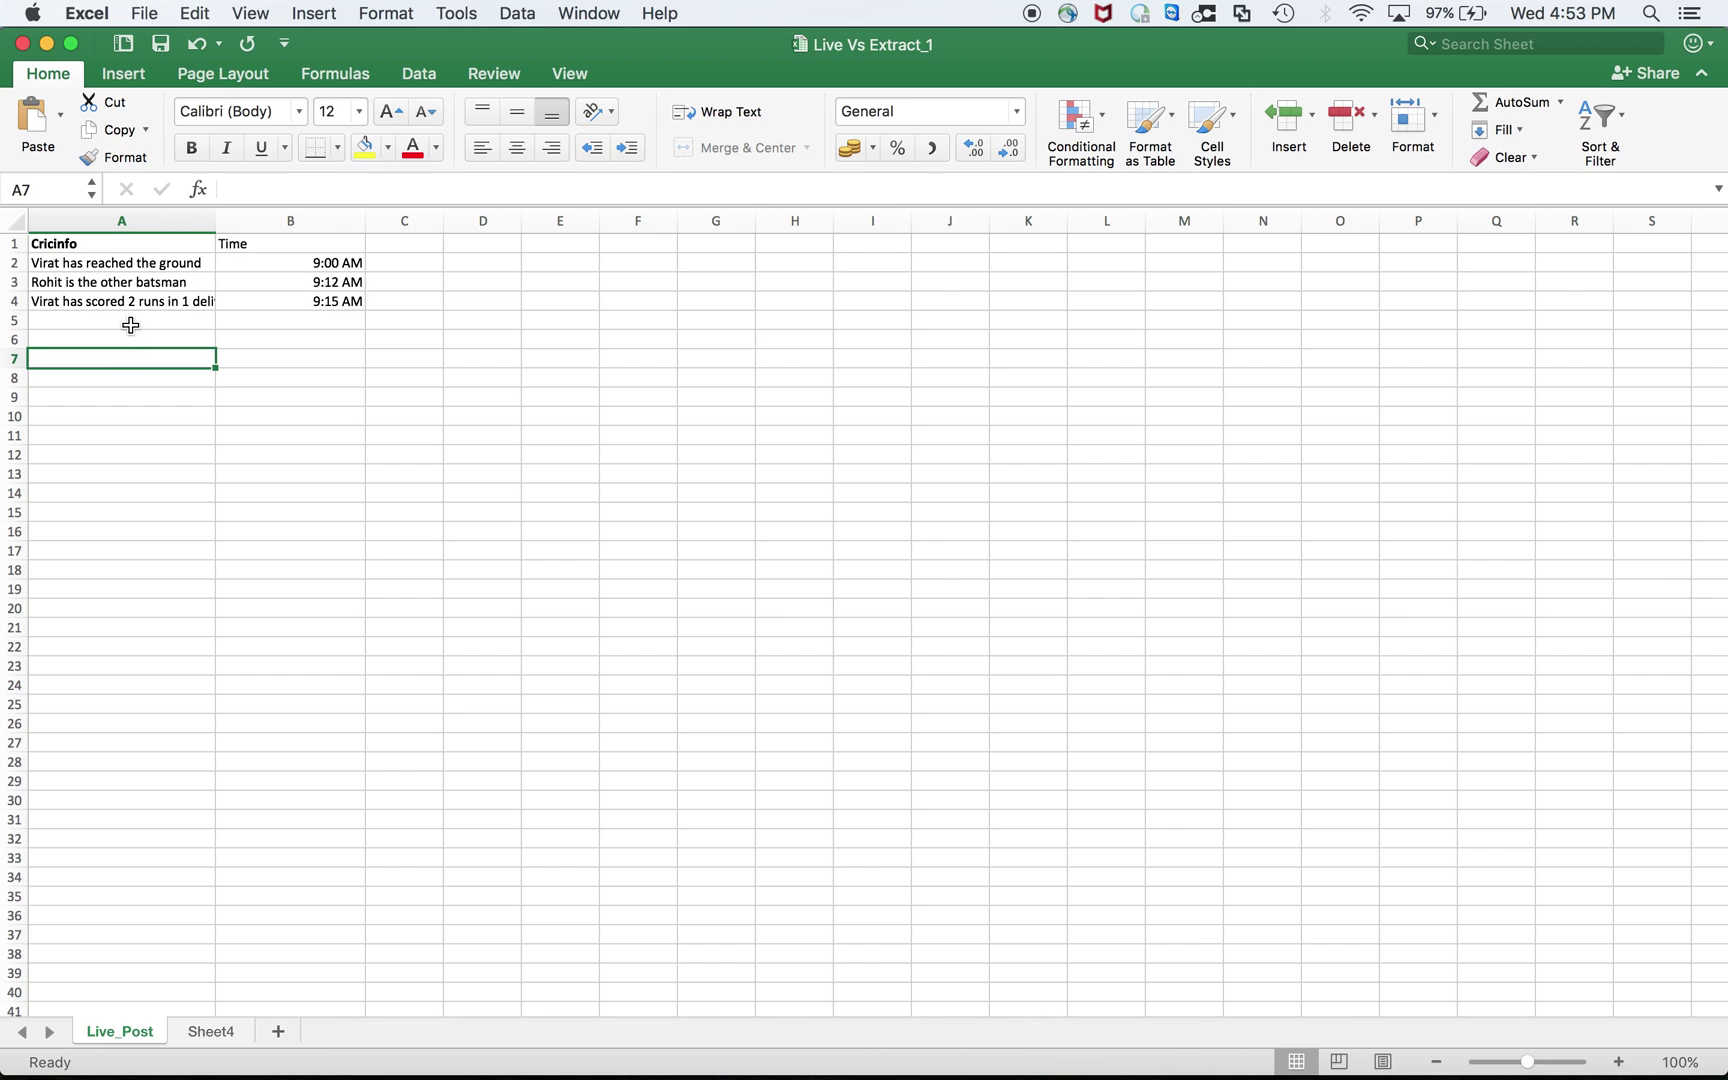
# Select cell A5, save the Live Vs Extract_1 workbook, and return to Tableau's Extract sheet
pyautogui.click(128, 320)
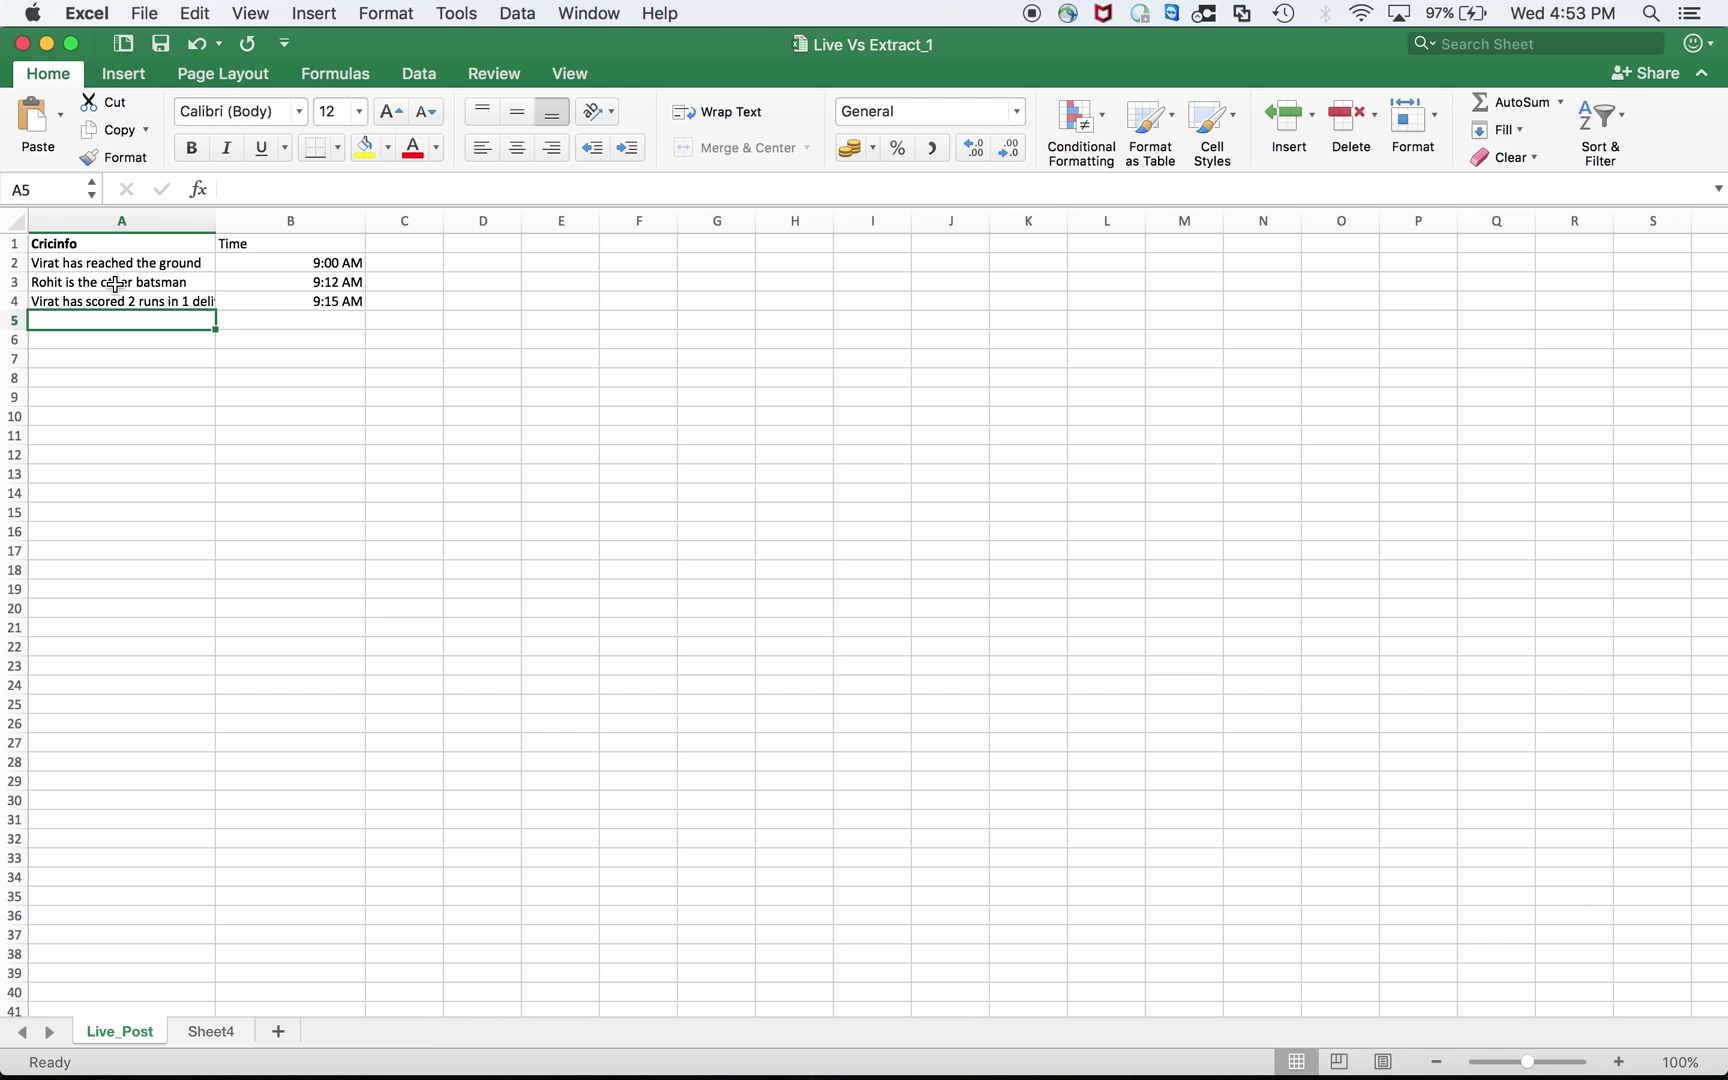
pyautogui.click(148, 14)
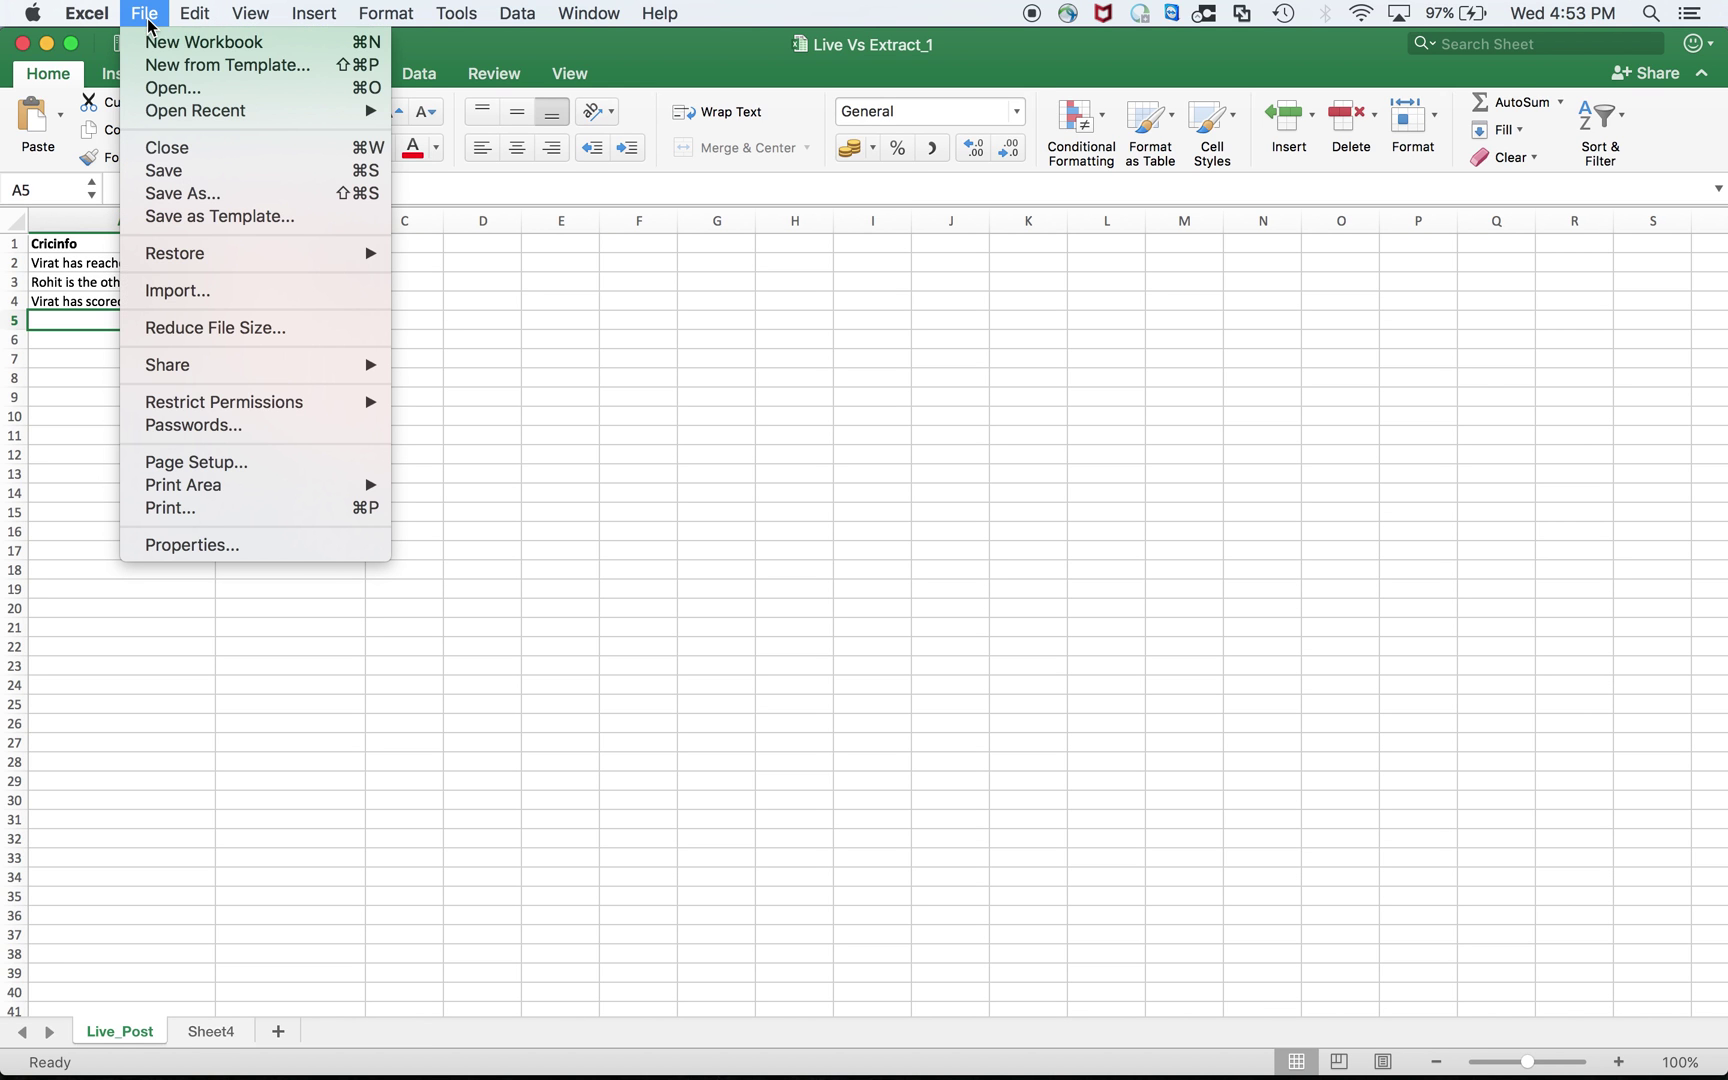
pyautogui.click(165, 171)
pyautogui.press('super+Tab')
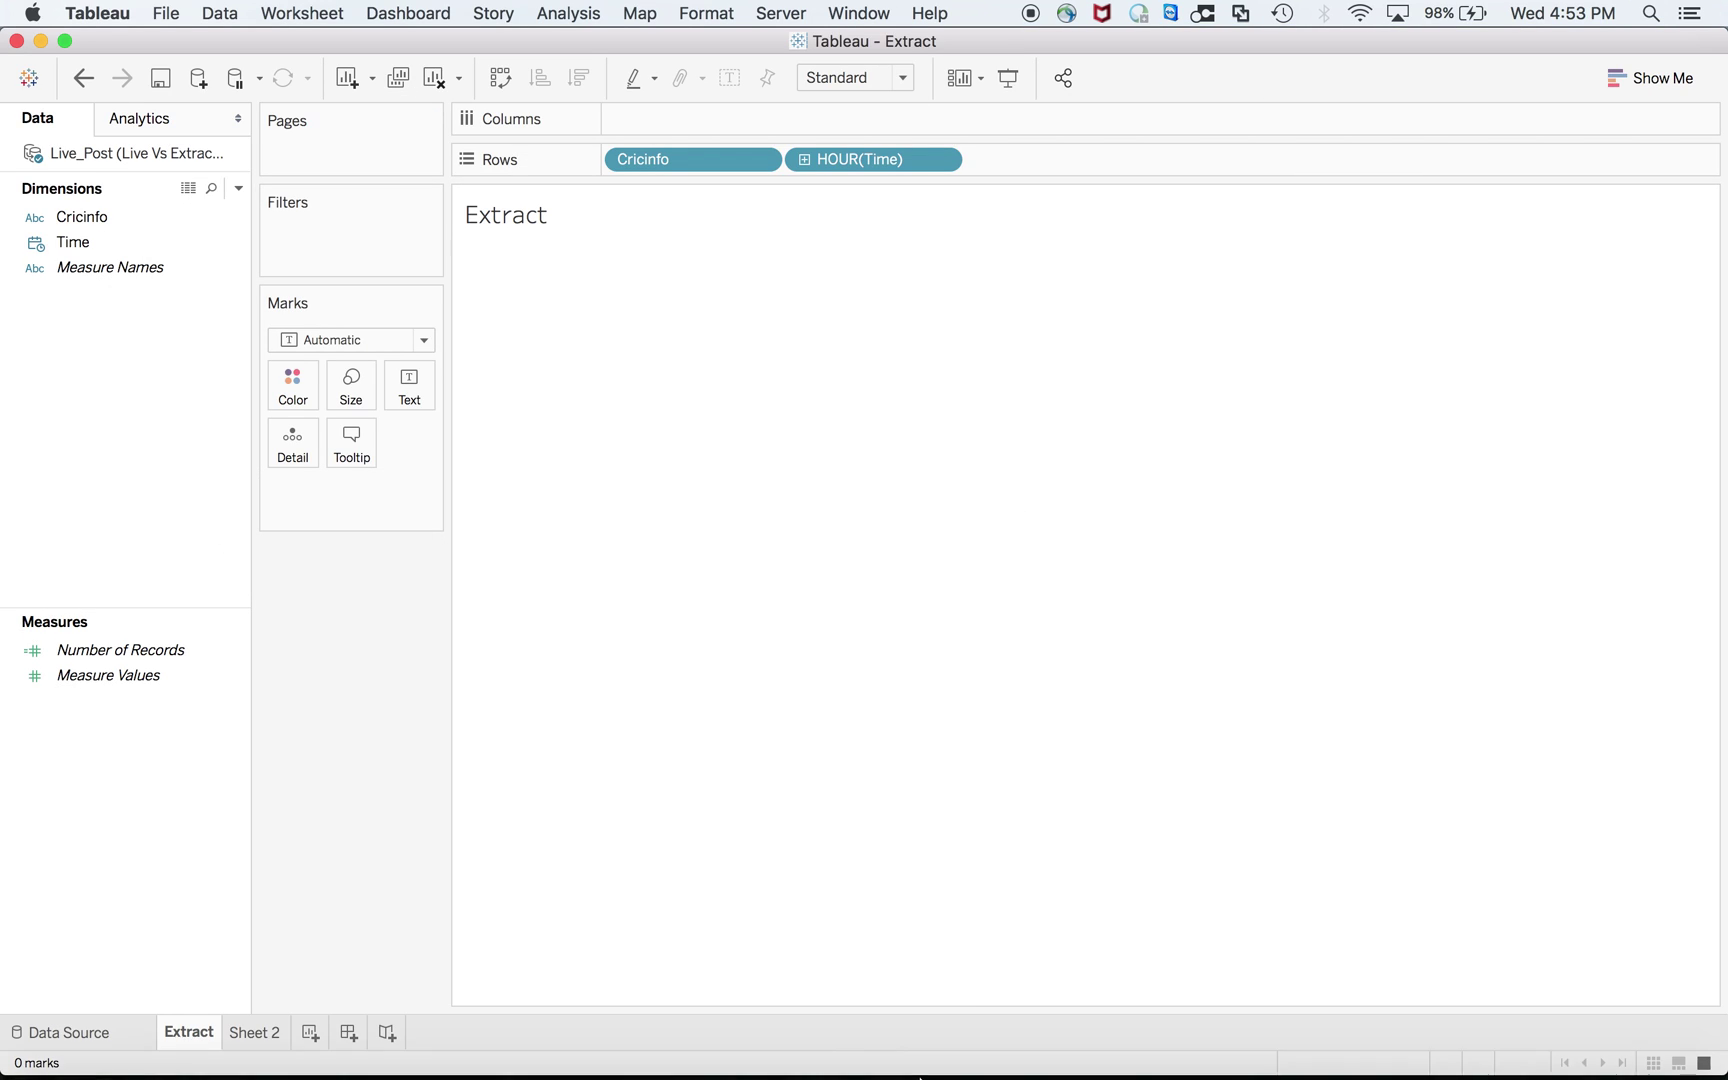
# Refresh the Live_Post data source twice in Publish To Server, then bring Live_Connection forward
pyautogui.moveTo(1087, 1071)
pyautogui.click(1212, 1055)
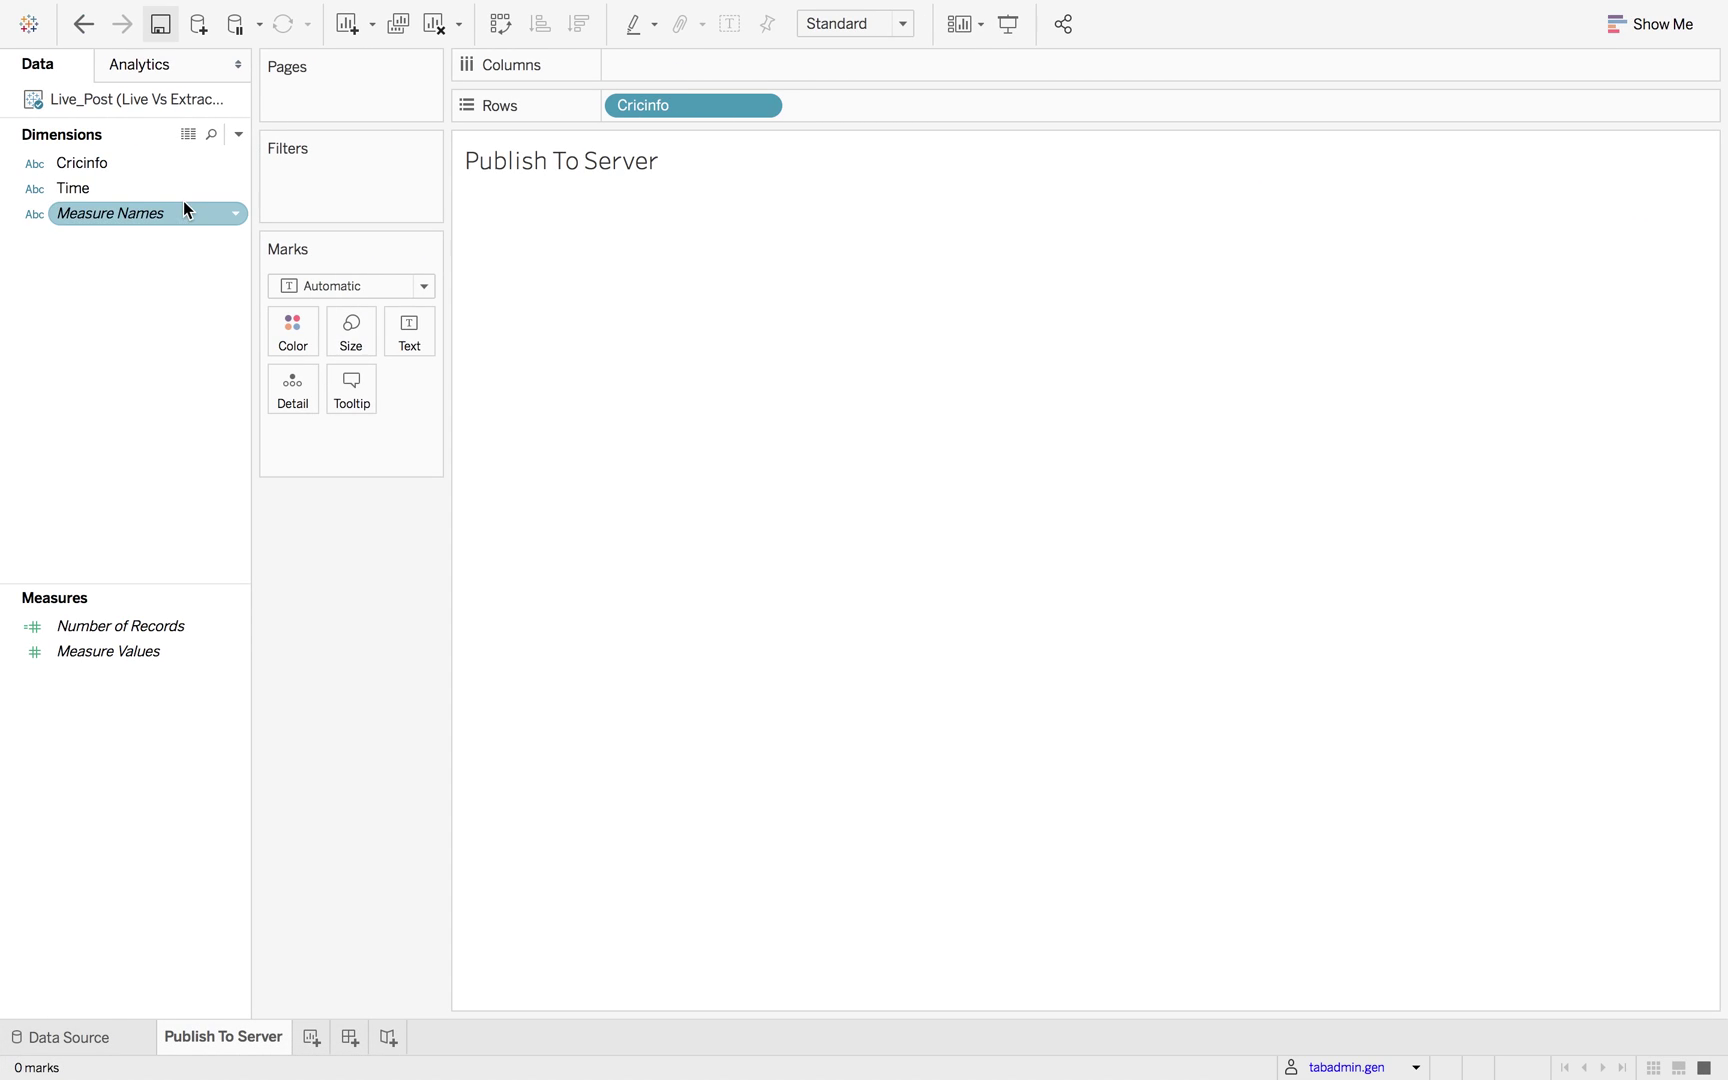
pyautogui.rightClick(76, 107)
pyautogui.click(100, 141)
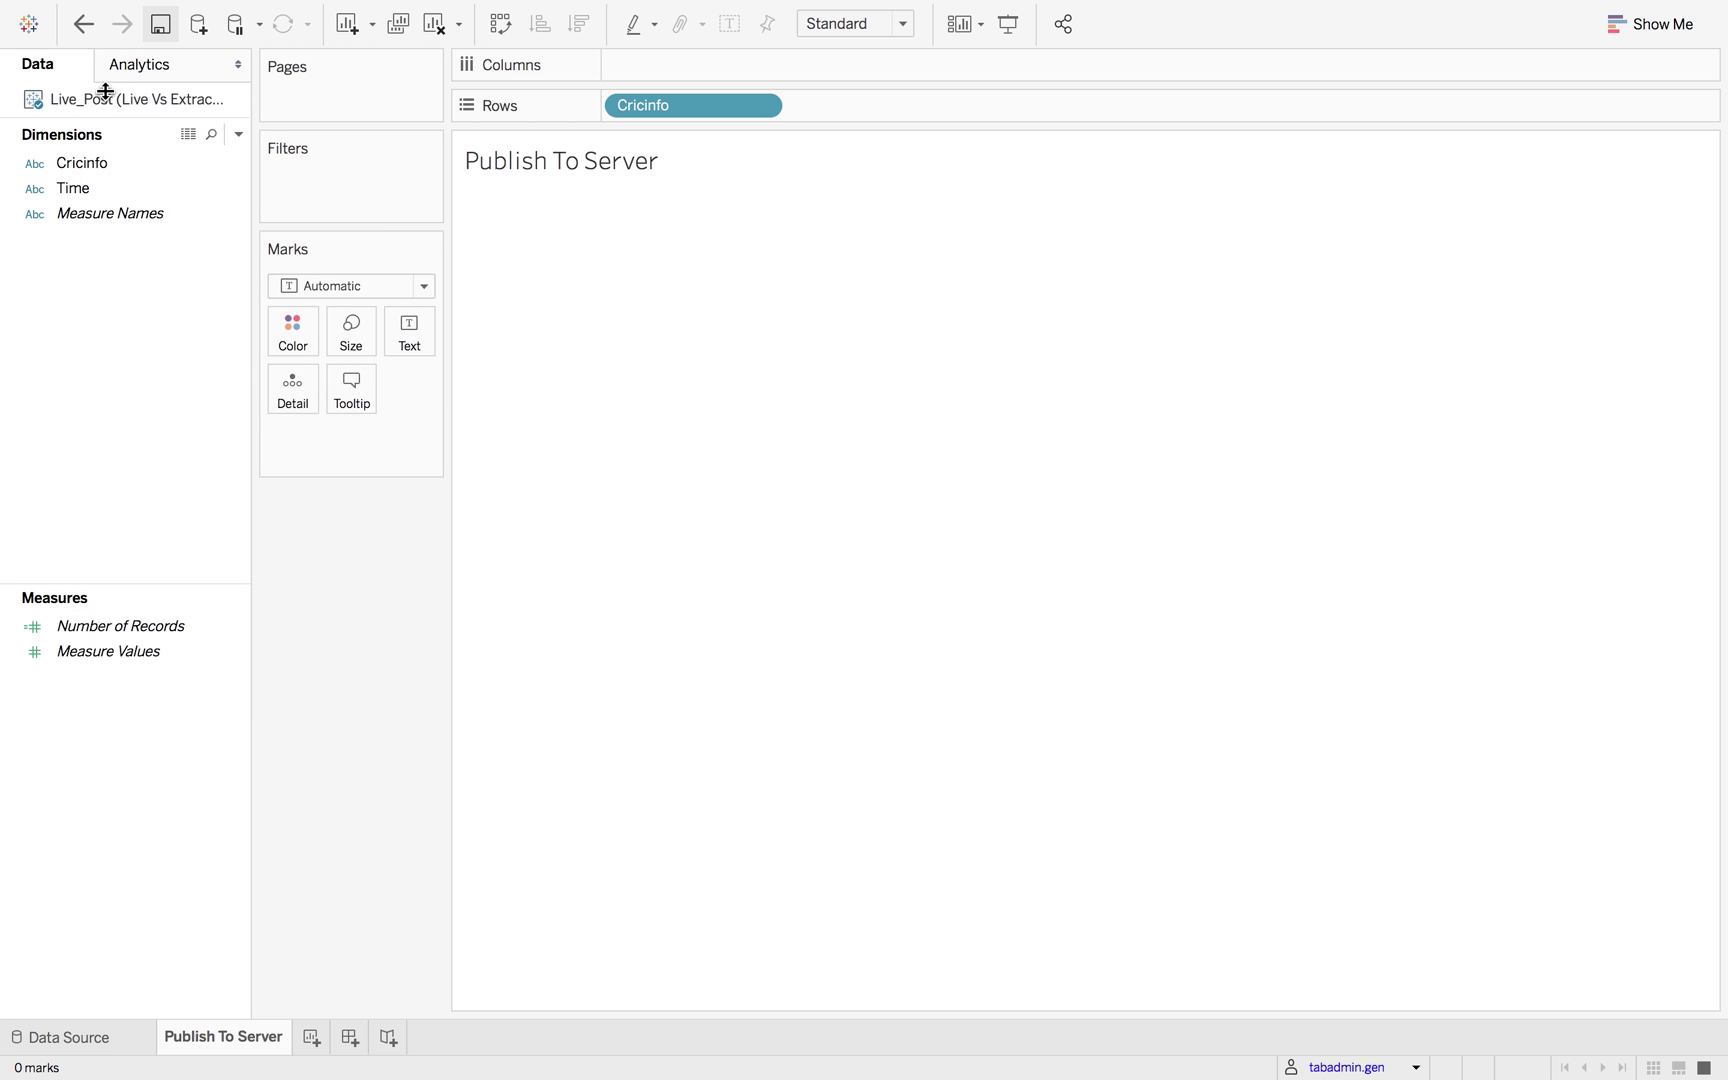
pyautogui.rightClick(105, 103)
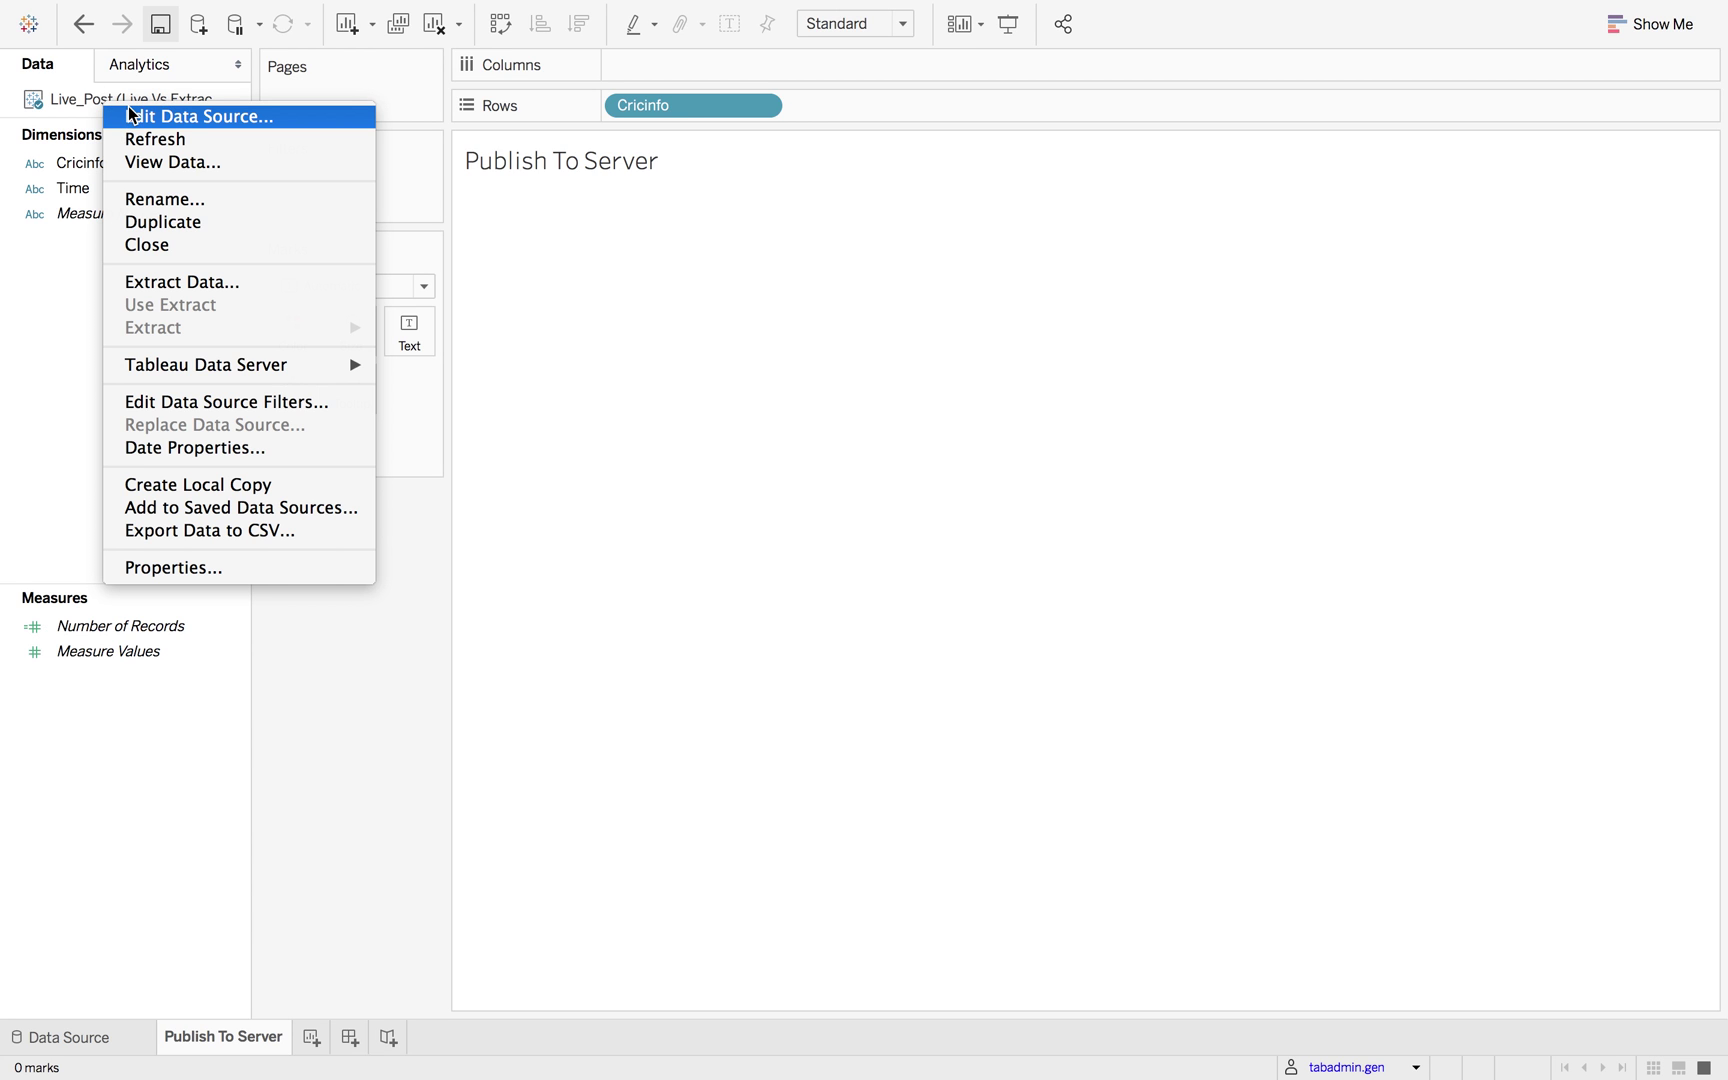
pyautogui.click(133, 142)
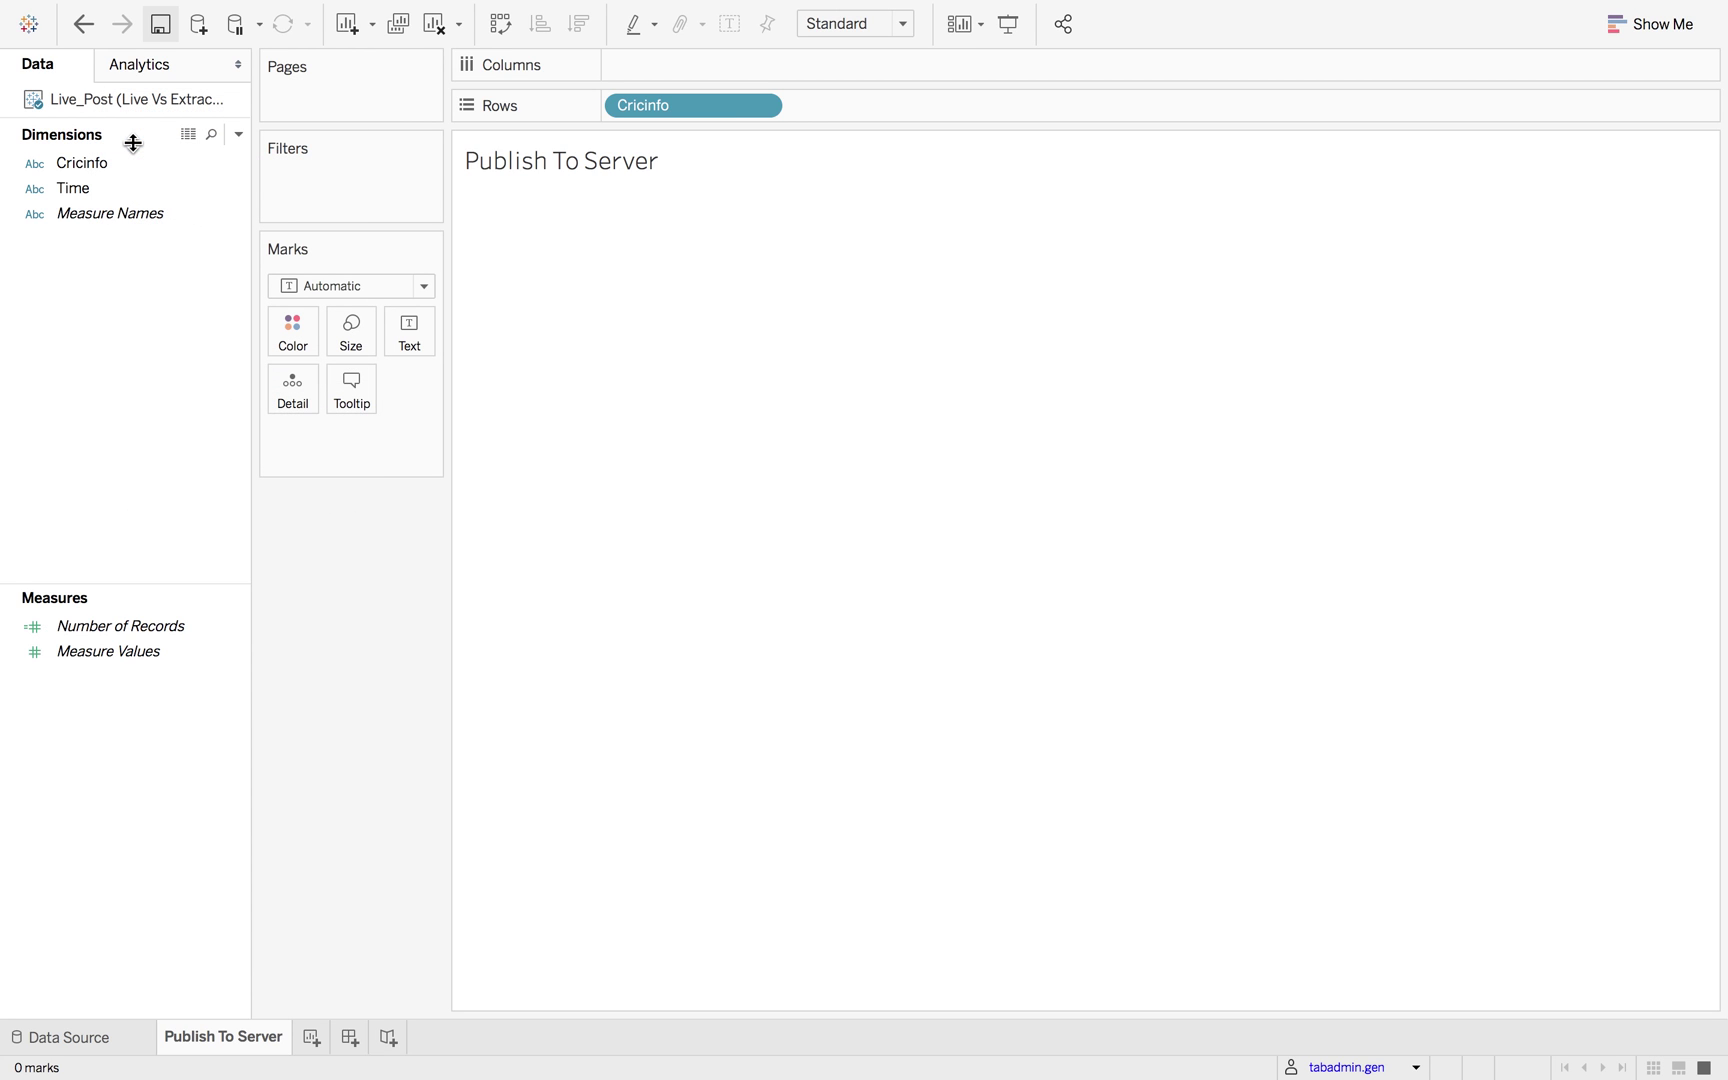
pyautogui.moveTo(1025, 1058)
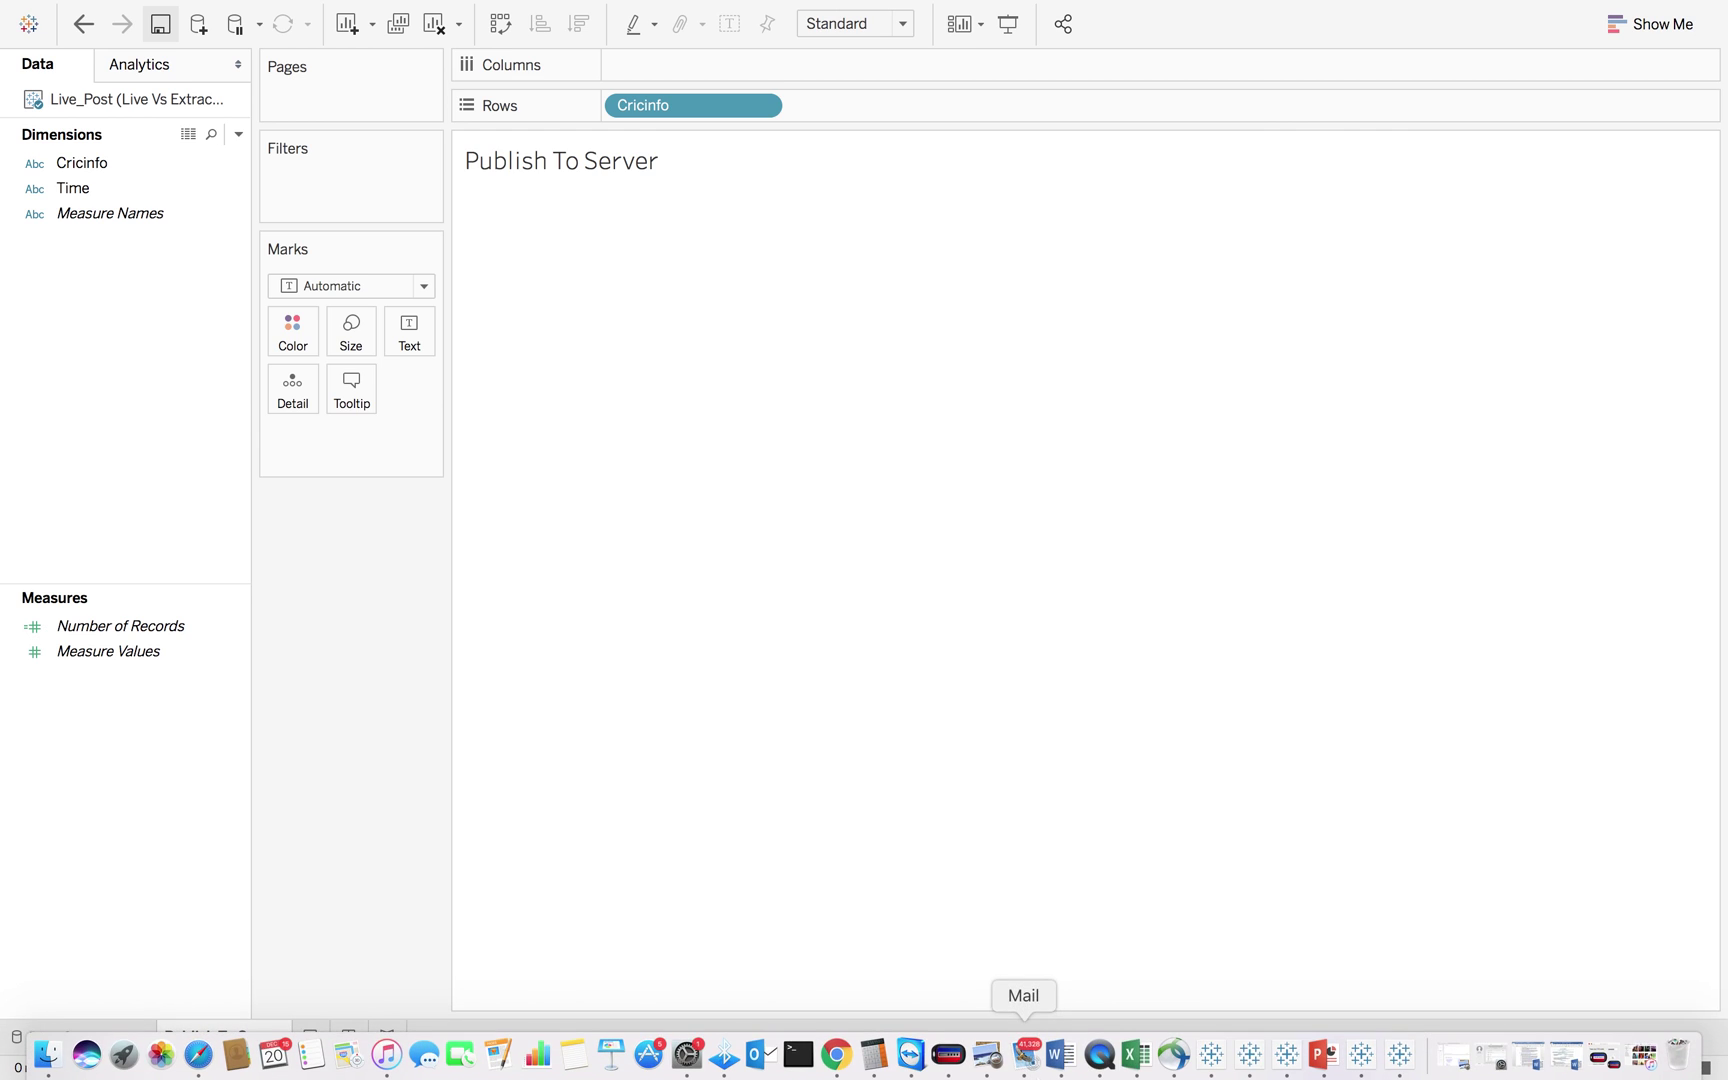
pyautogui.click(1248, 1058)
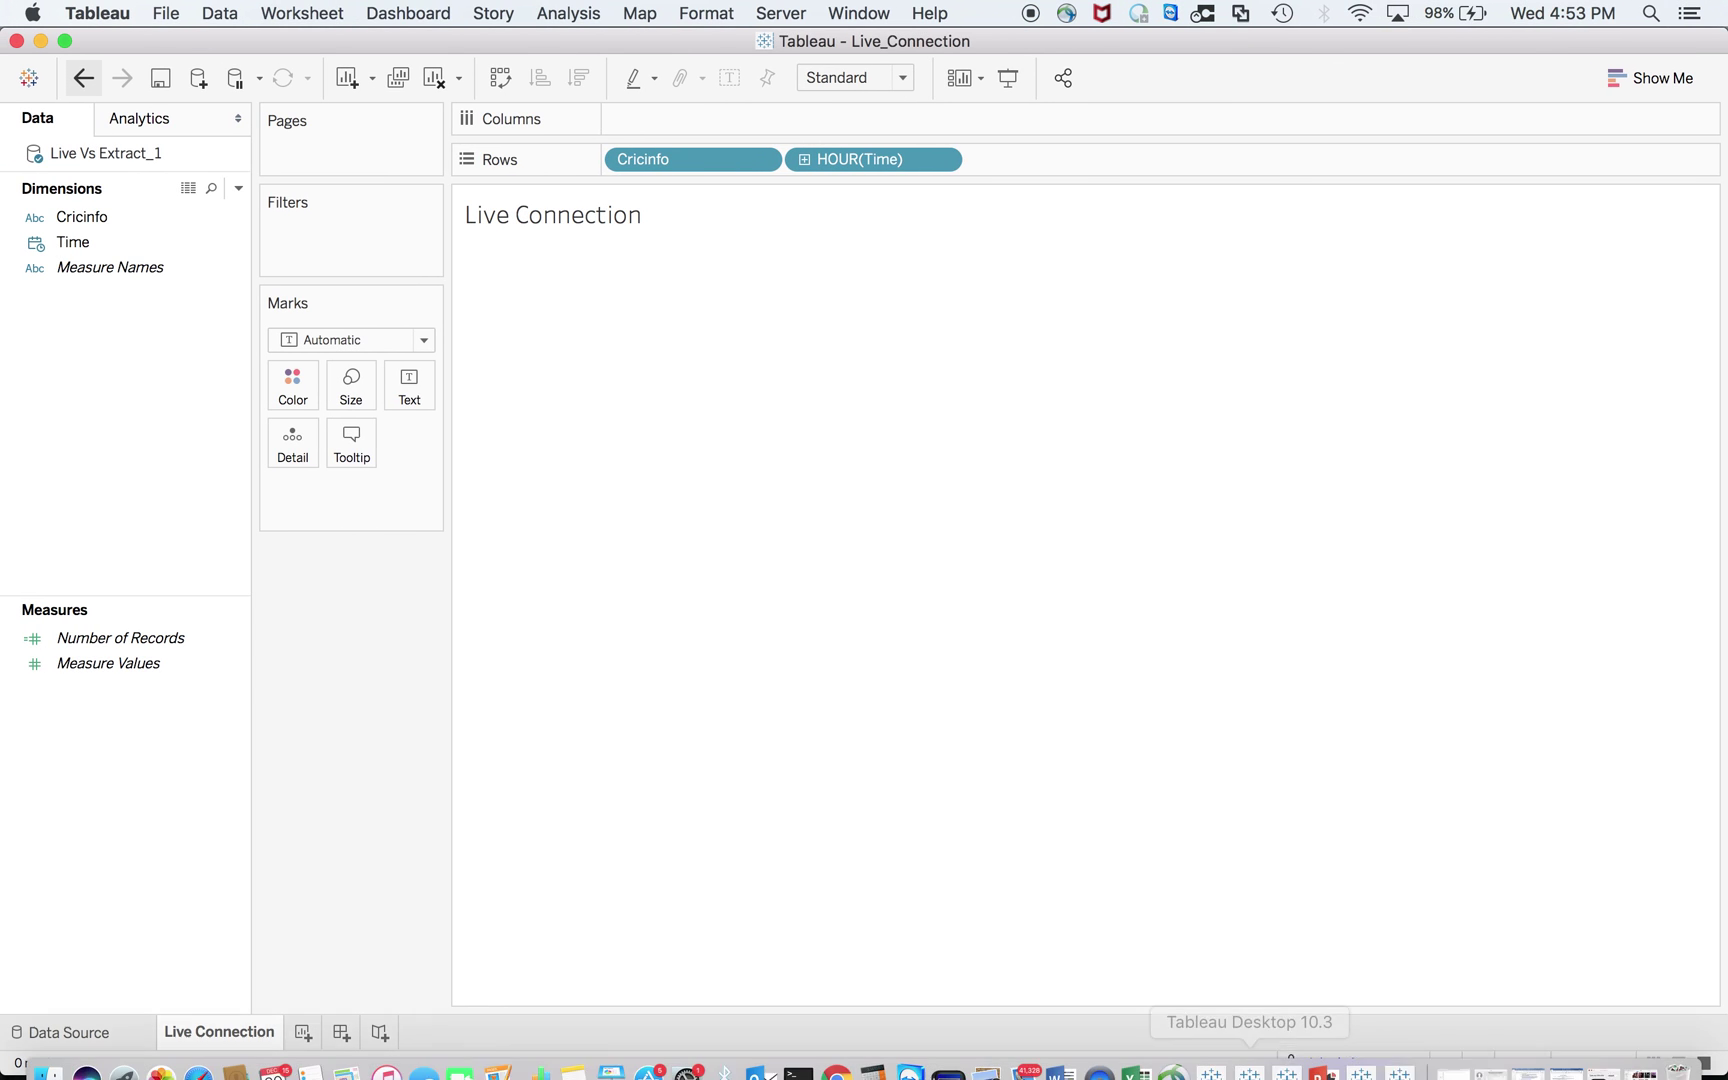
# Run Extract > Refresh on the Extract workbook's data source and confirm, loading three hour-9 Cricinfo rows
pyautogui.click(1287, 1058)
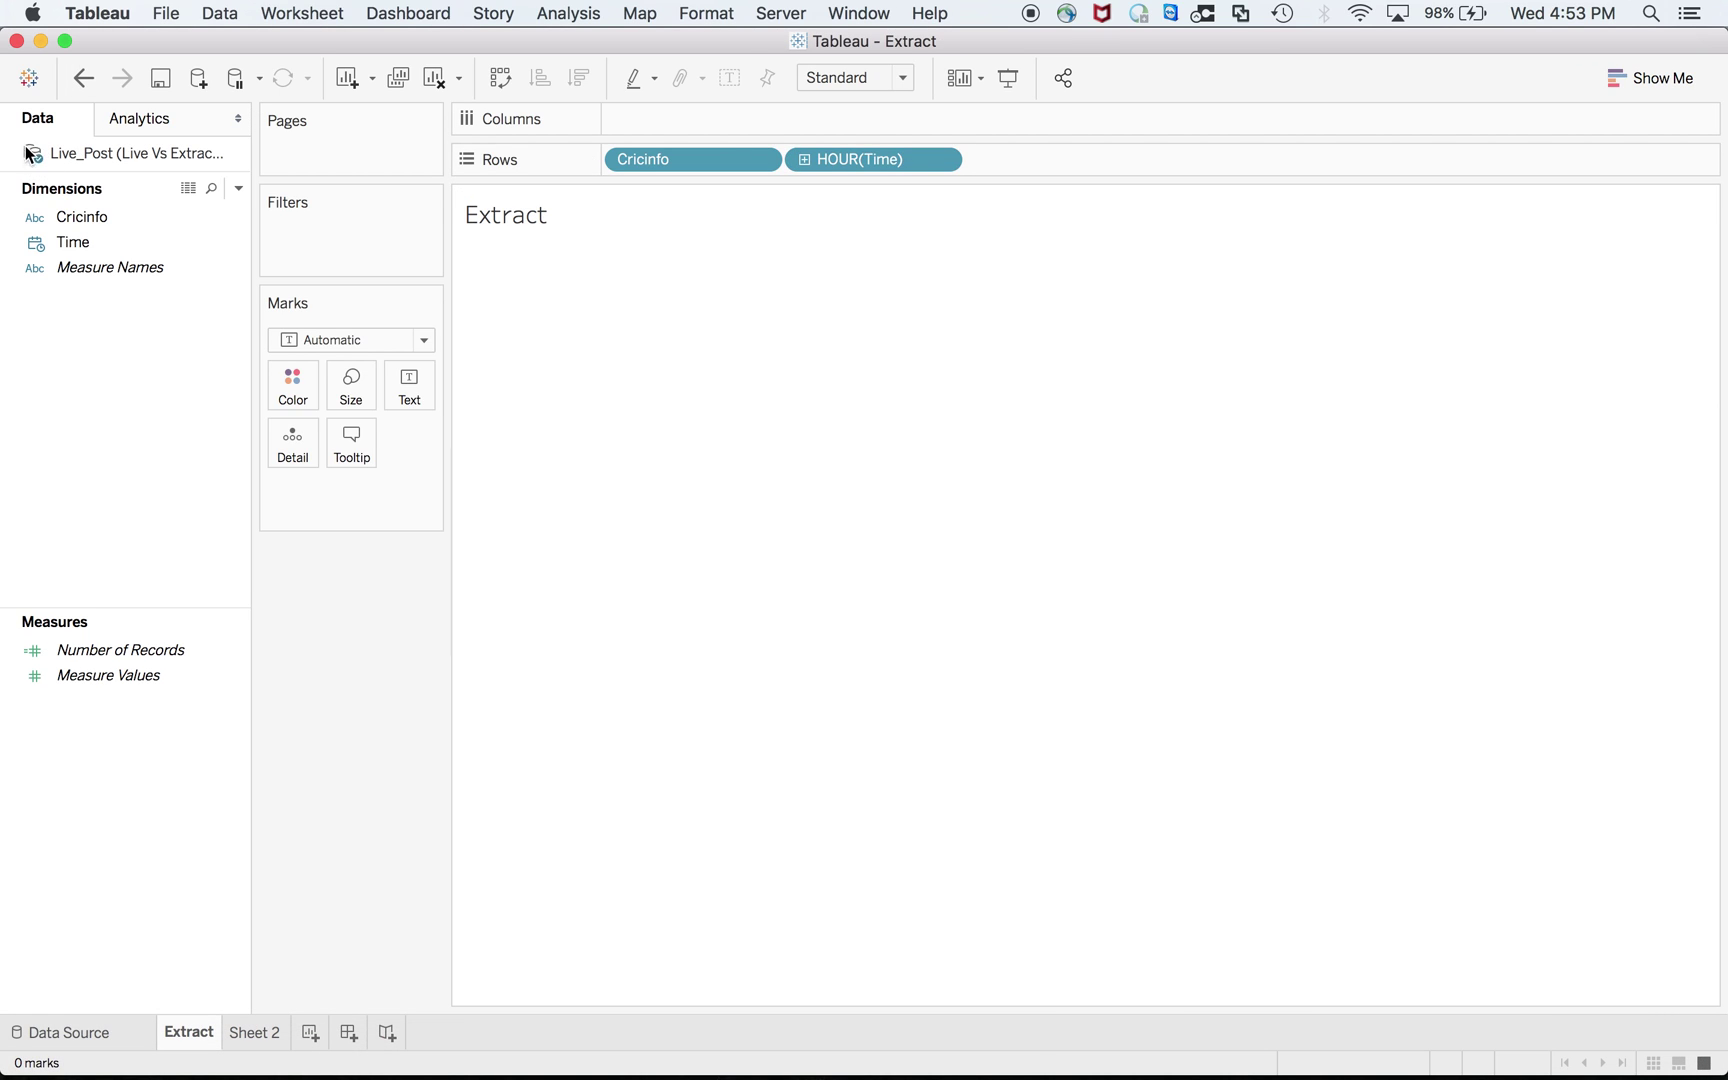
pyautogui.rightClick(125, 153)
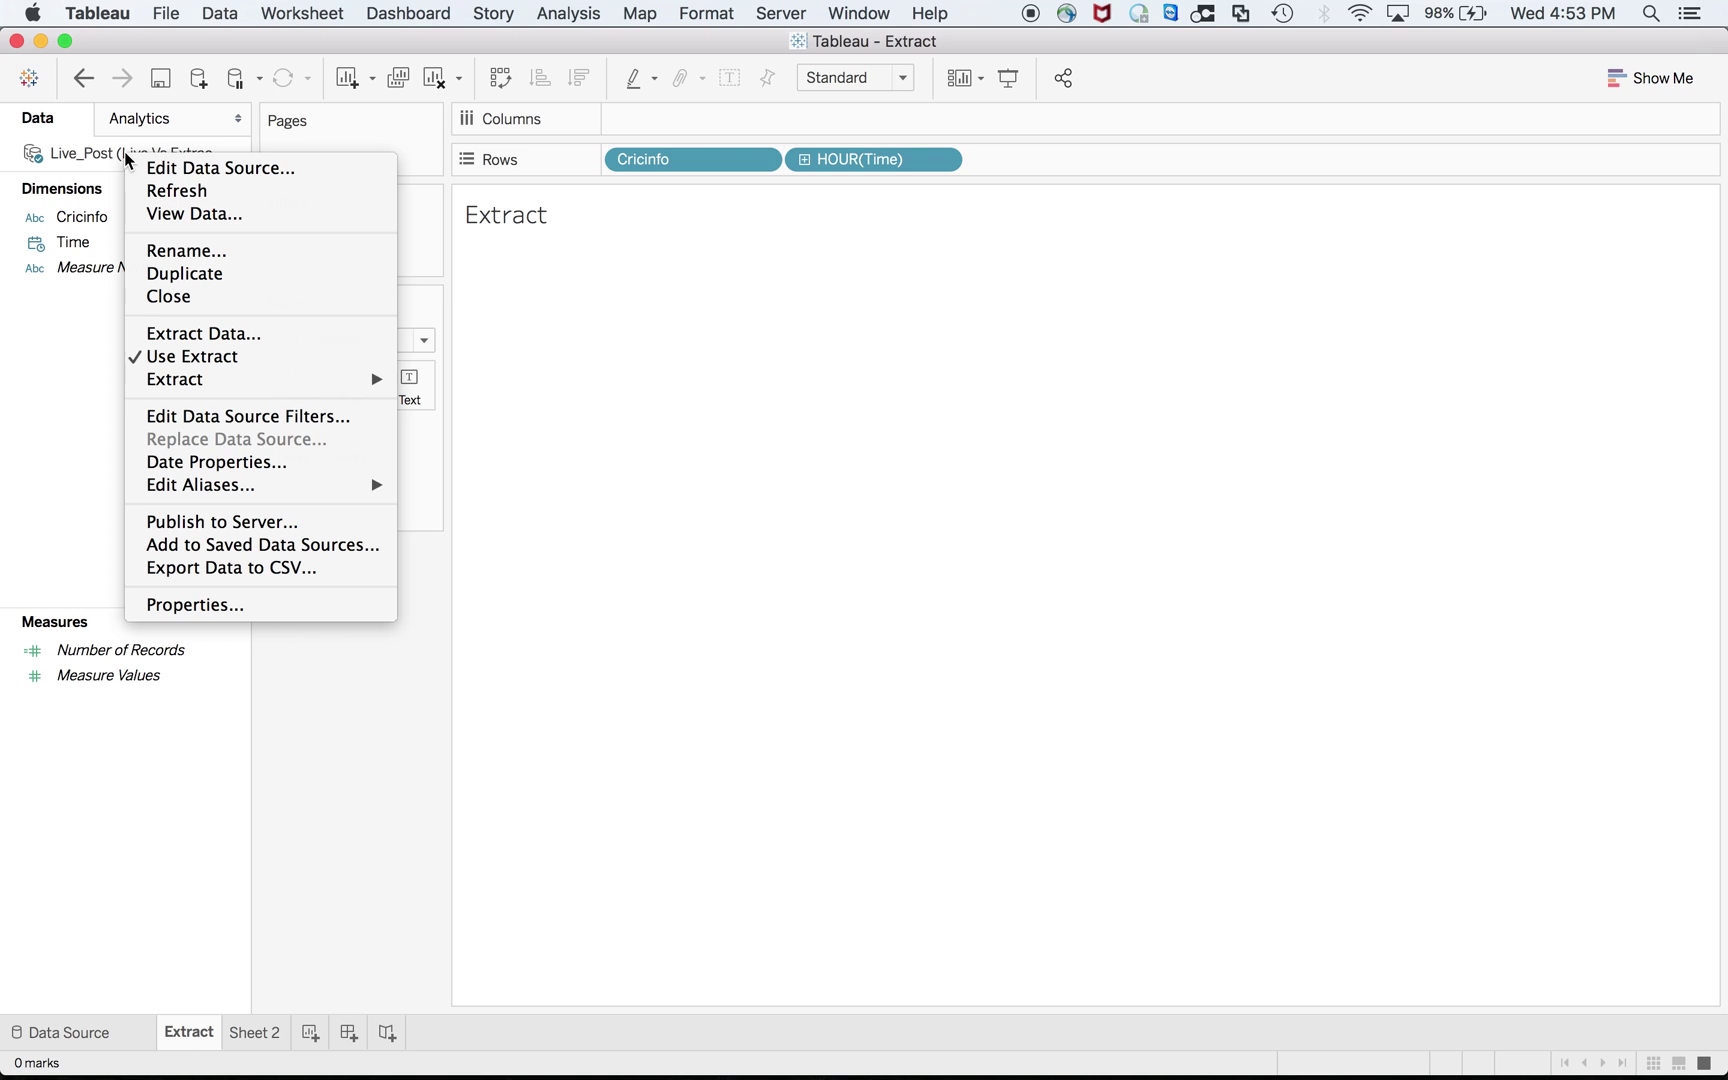
pyautogui.click(143, 200)
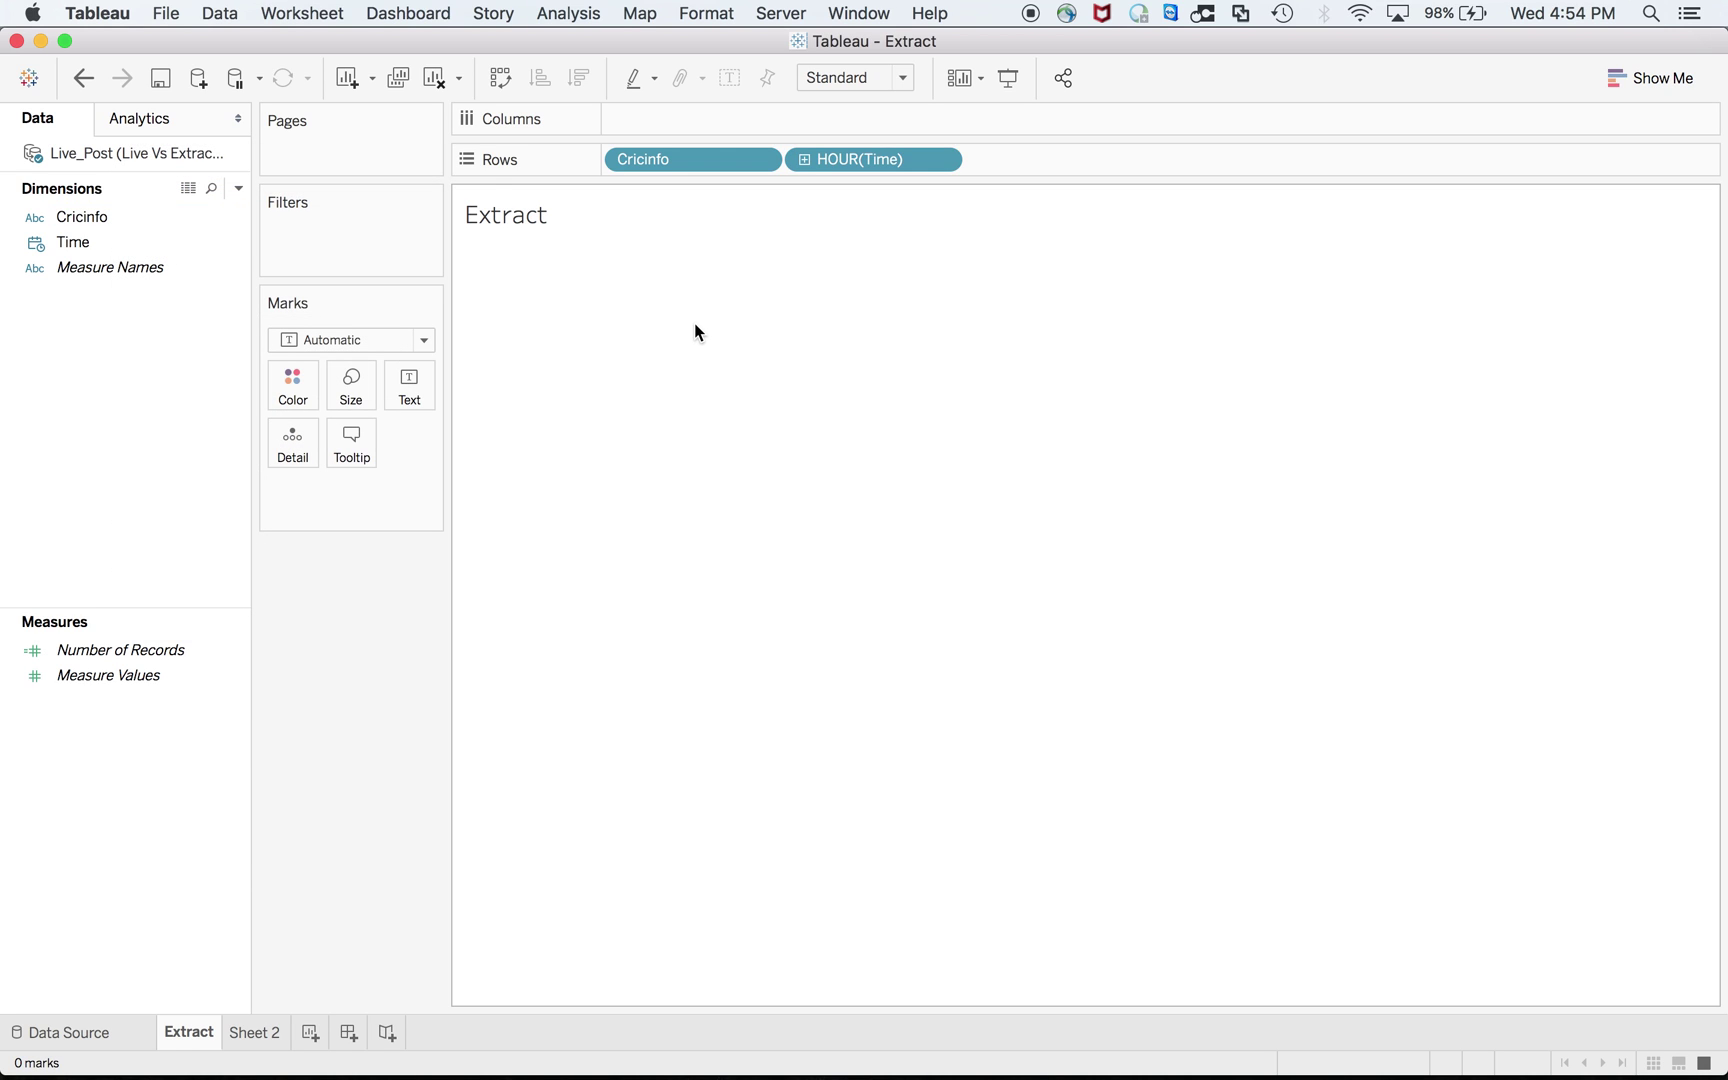
pyautogui.rightClick(134, 155)
pyautogui.moveTo(231, 386)
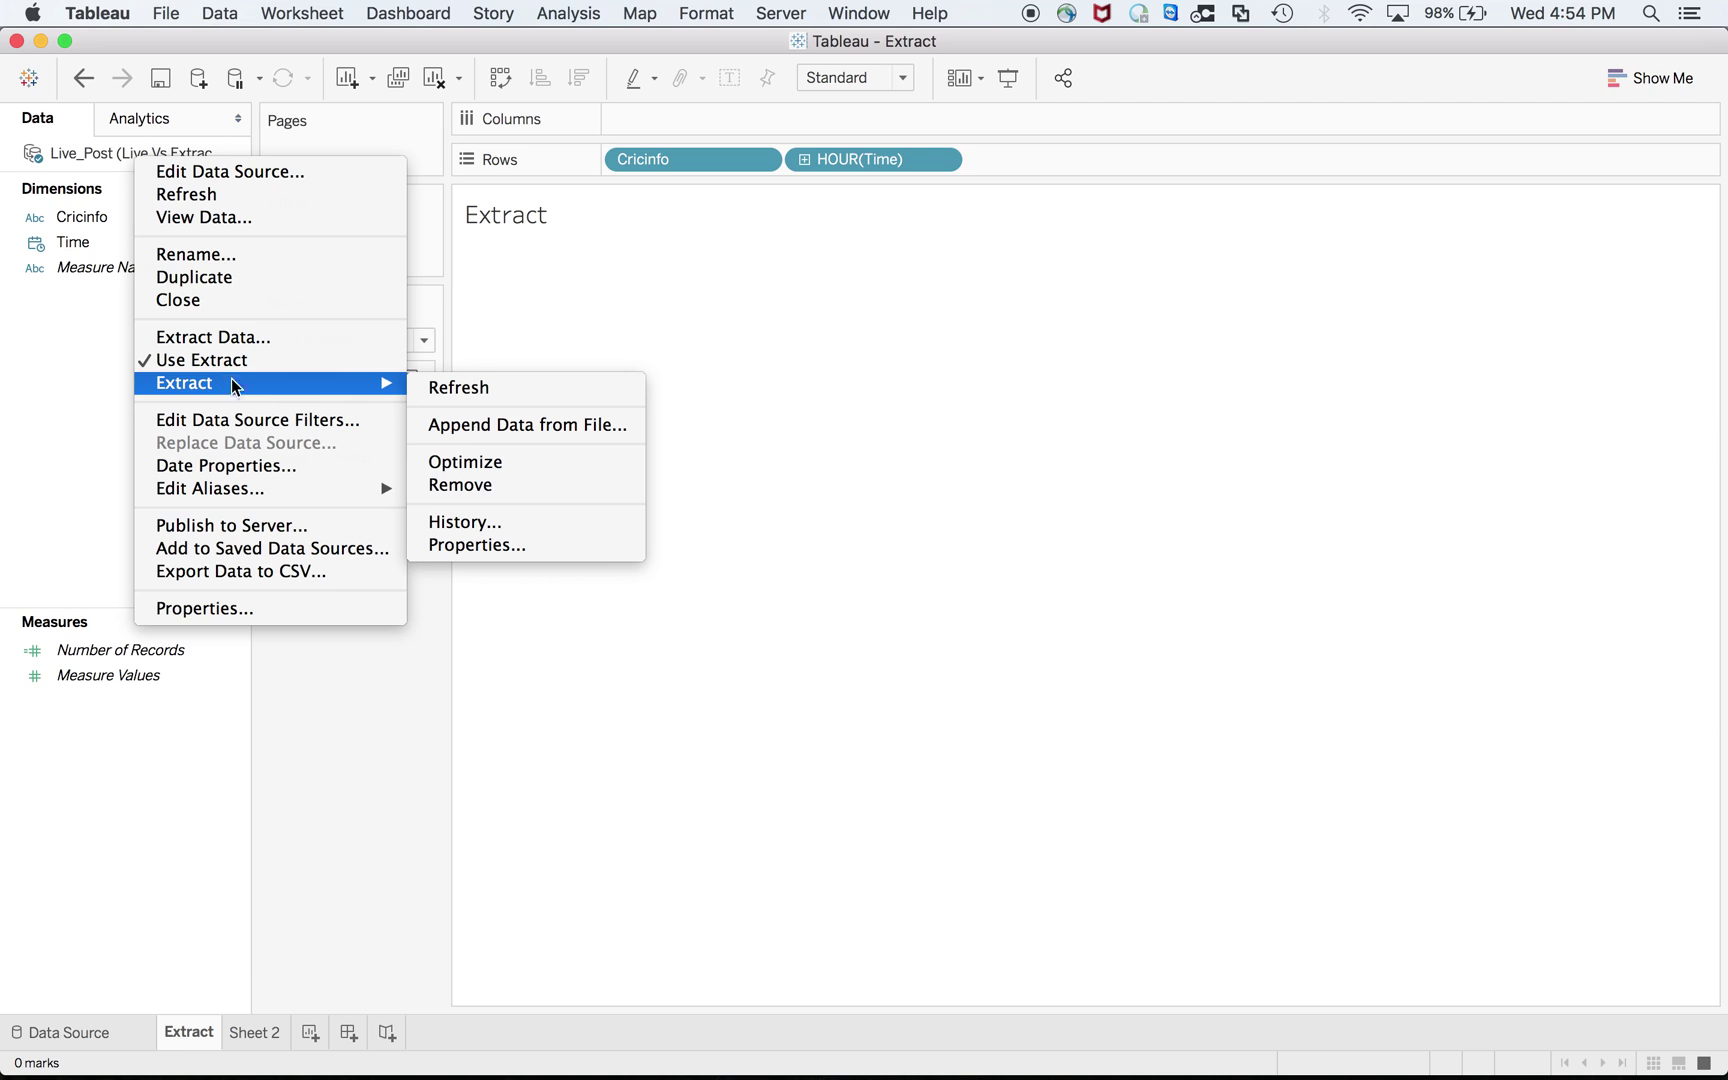
pyautogui.click(459, 392)
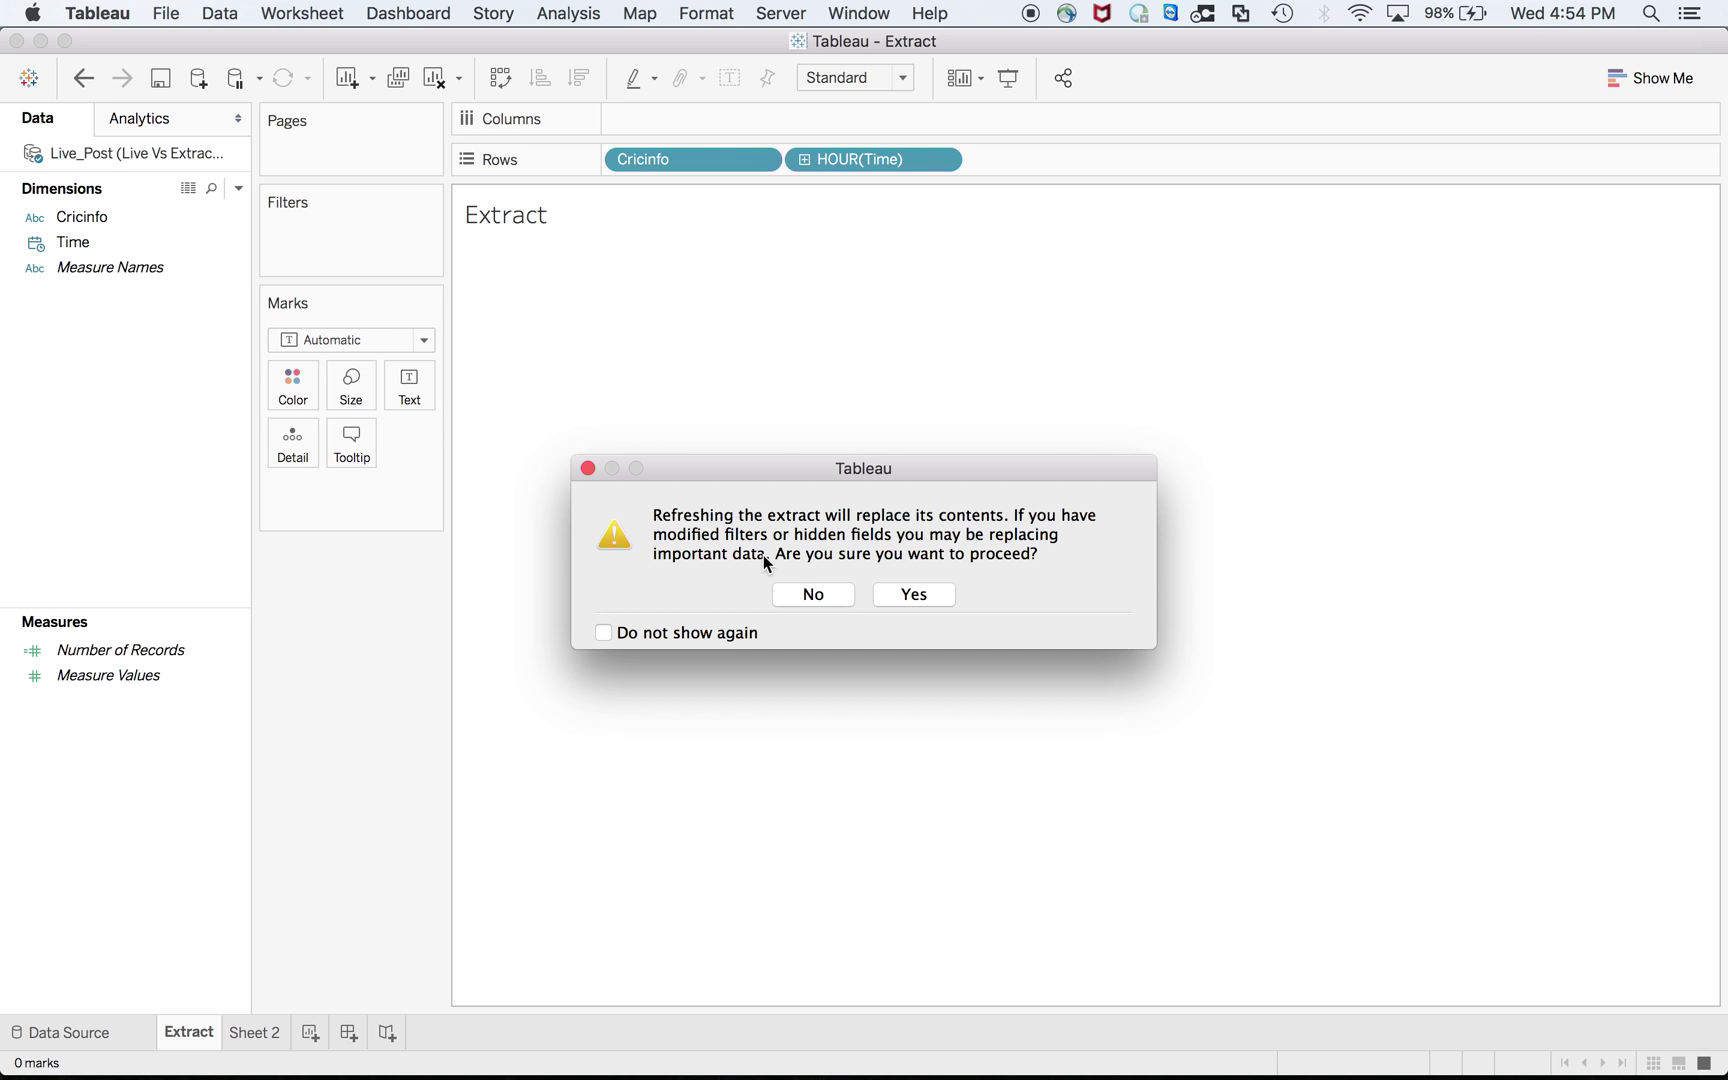
pyautogui.click(925, 599)
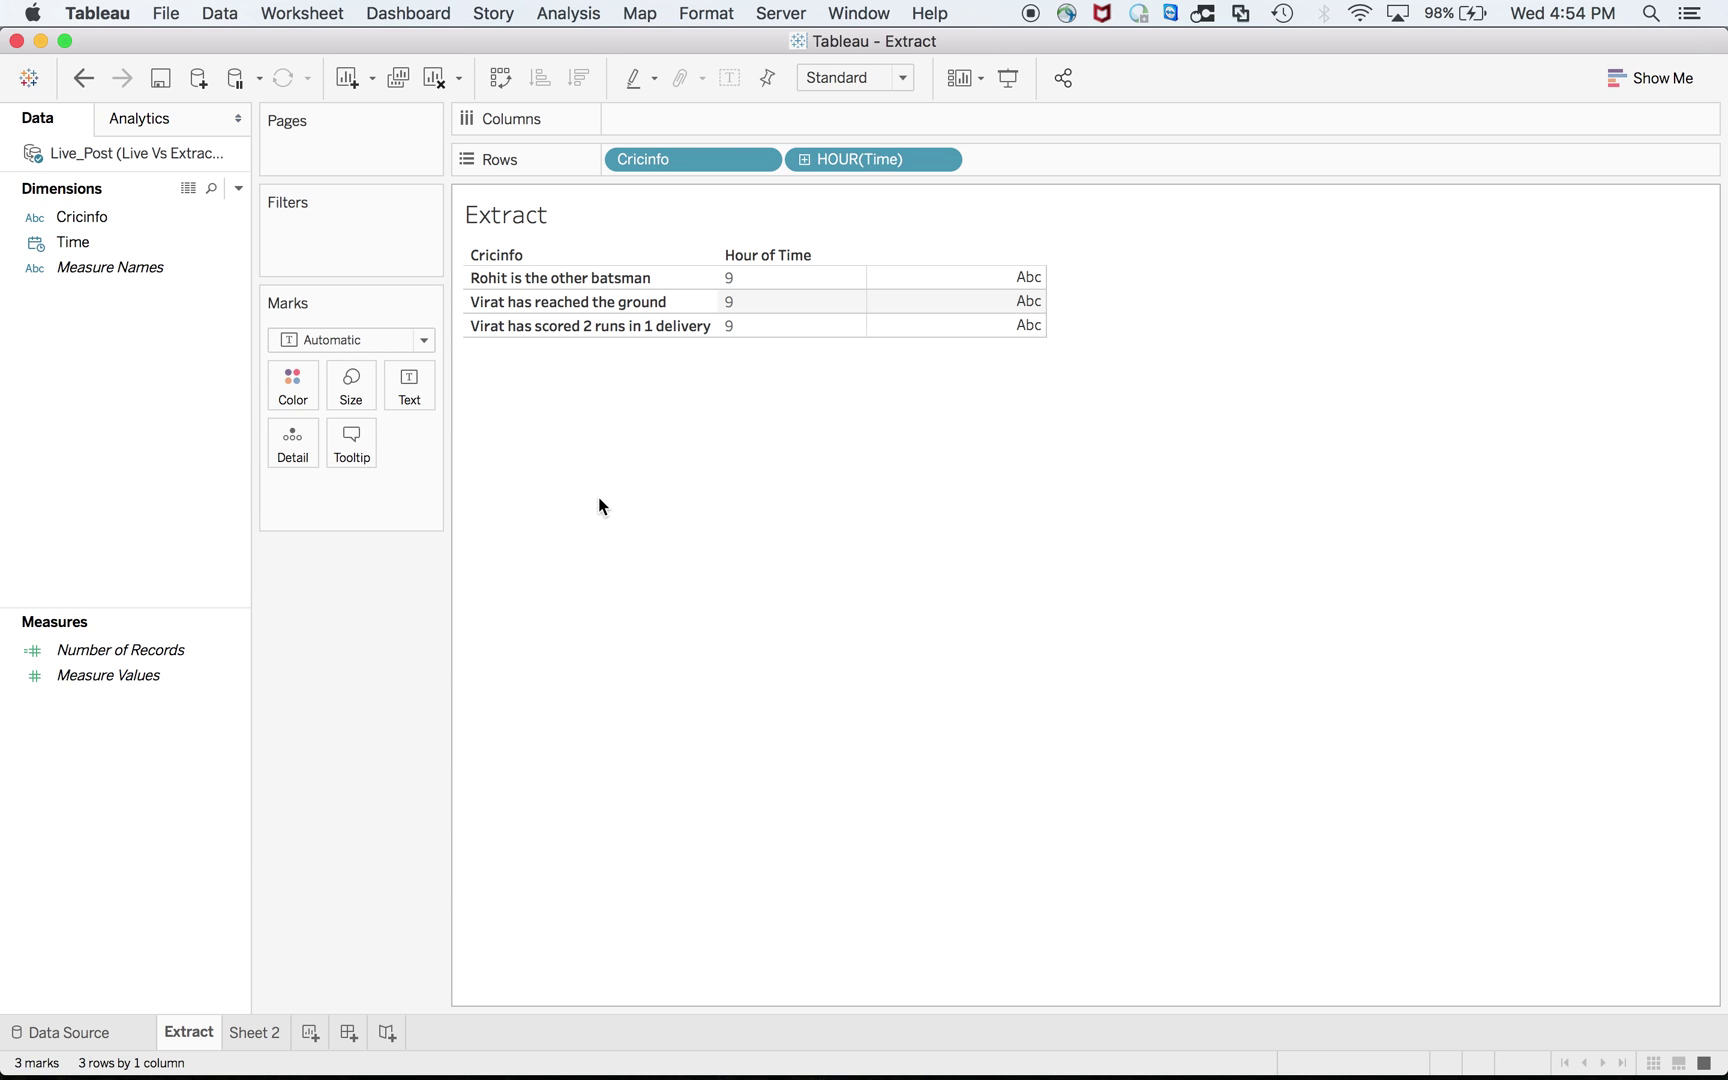
pyautogui.moveTo(1137, 1067)
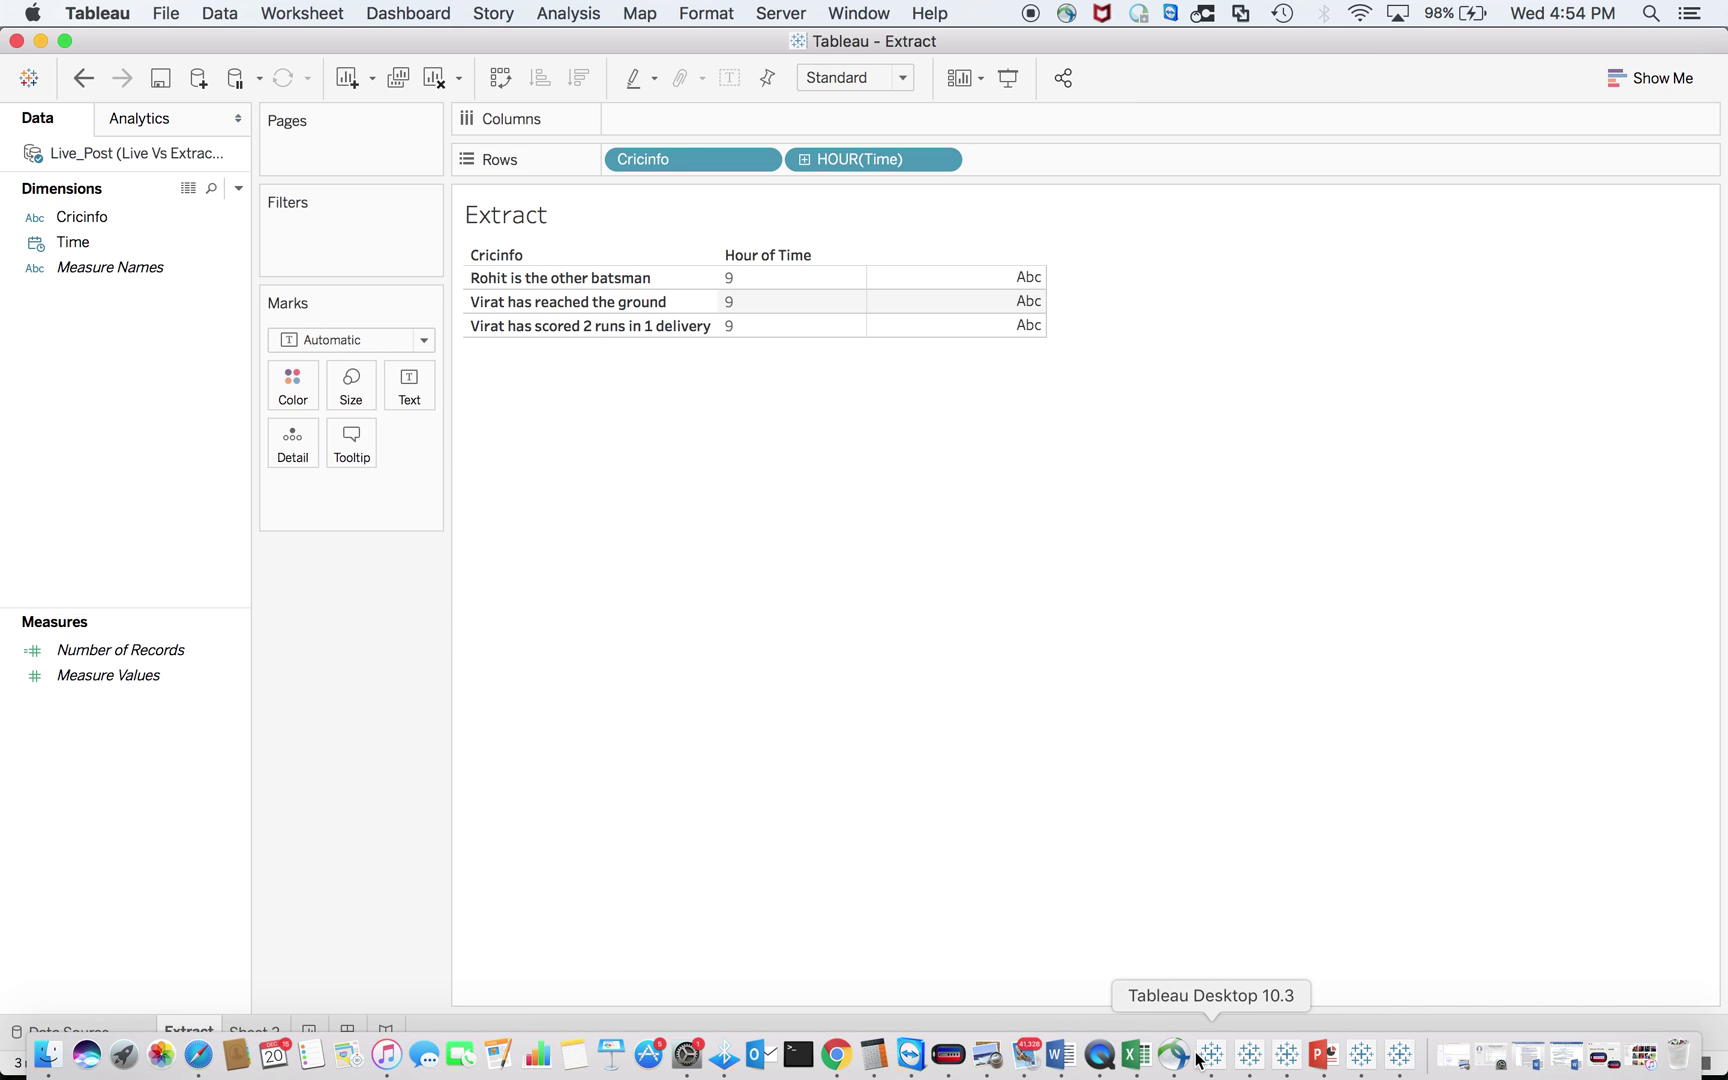
# Refresh the Live Vs Extract_1 data source in Live_Connection, then return to the Publish To Server workbook
pyautogui.click(1250, 1058)
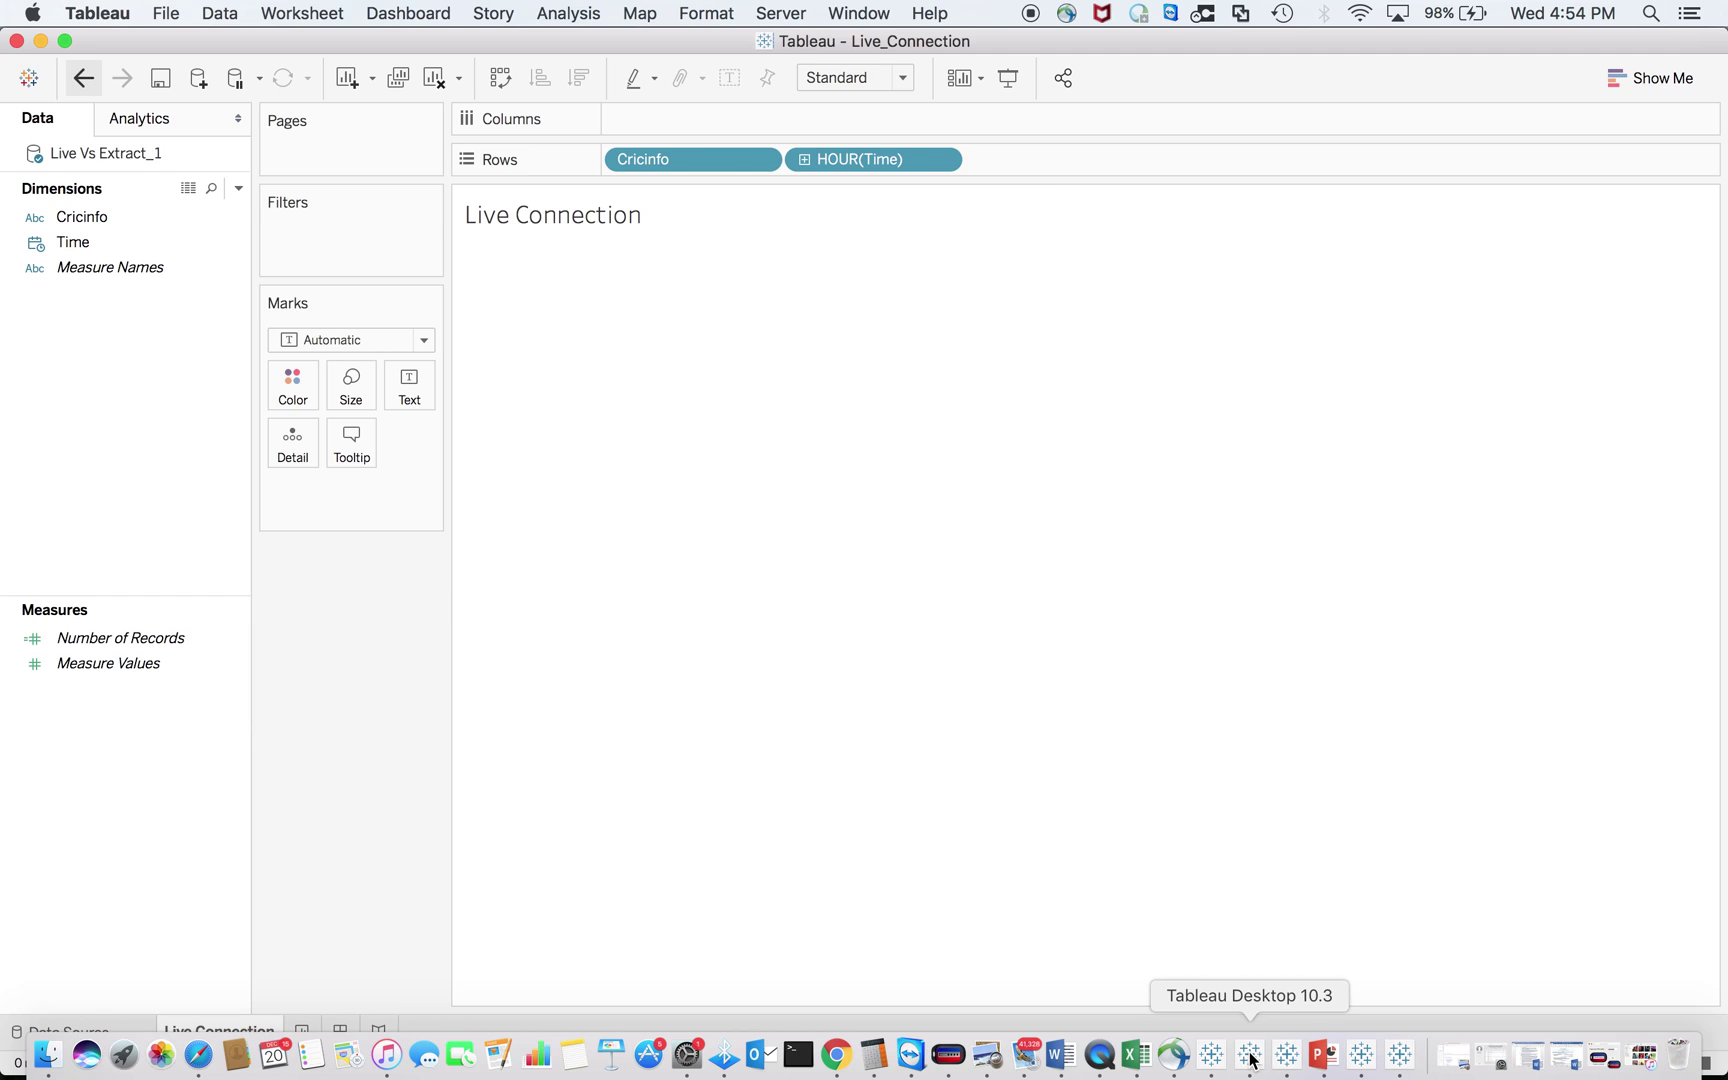
pyautogui.rightClick(117, 154)
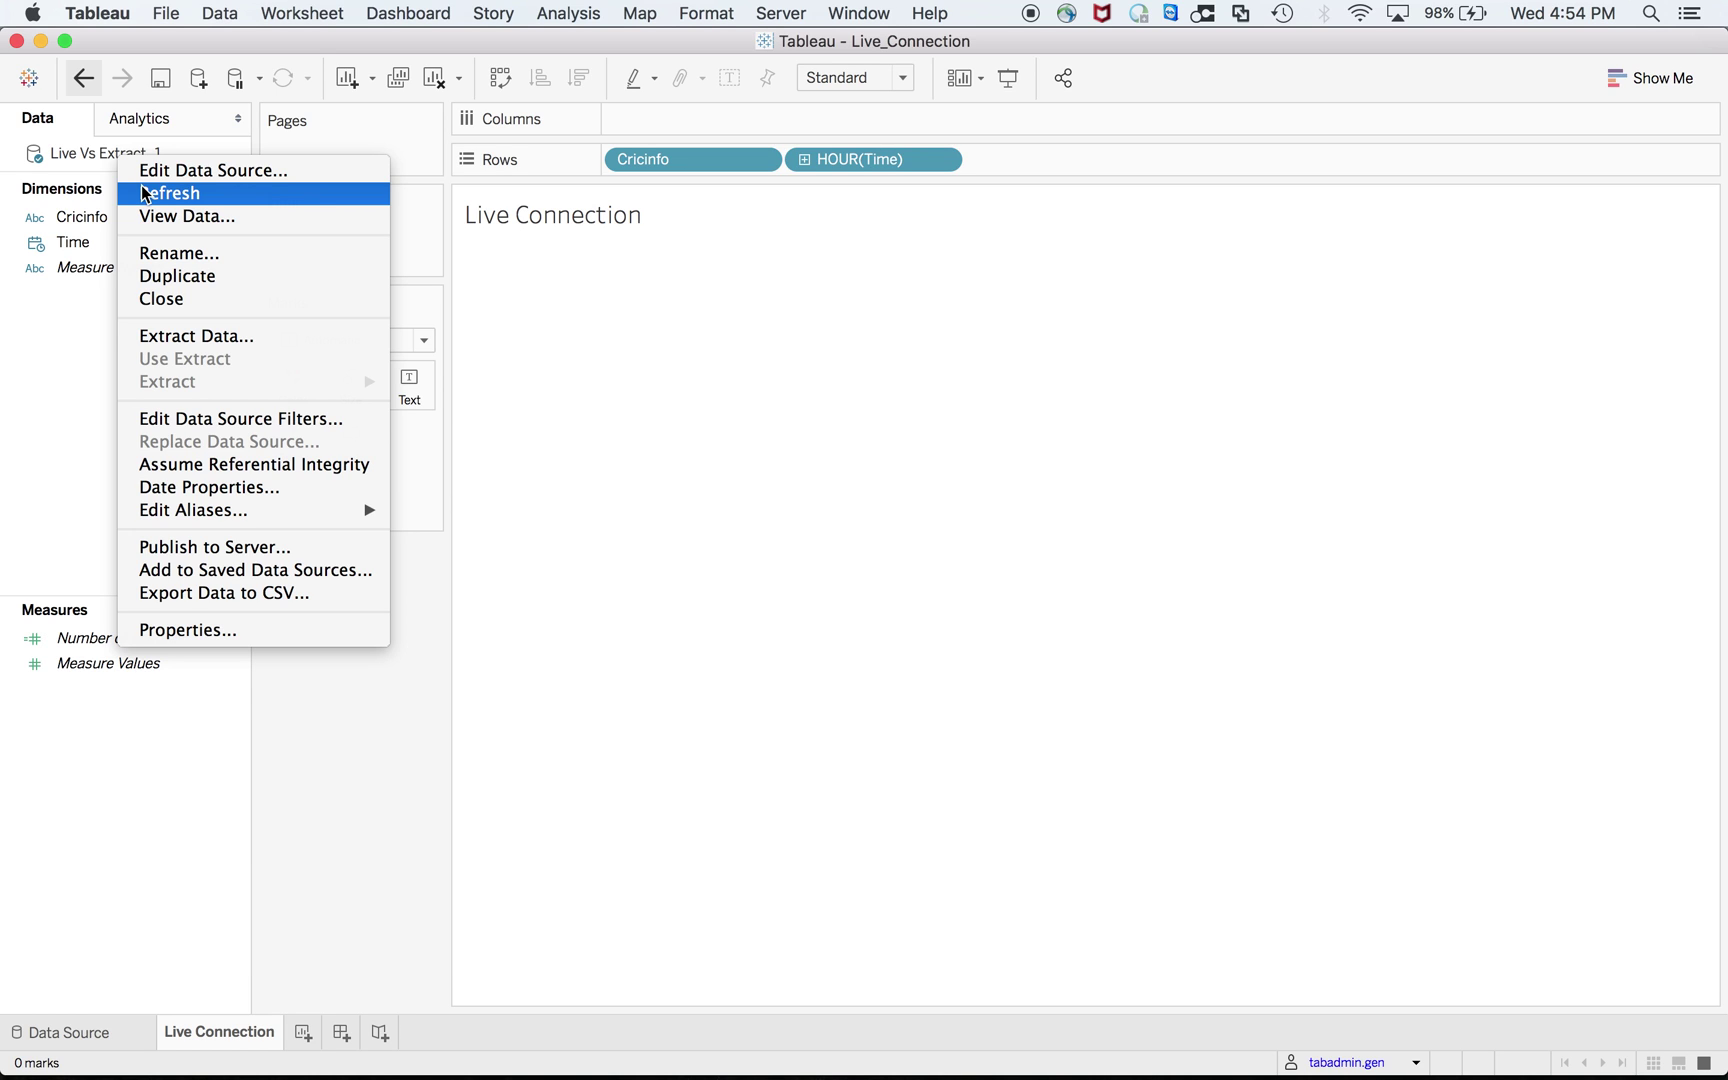
pyautogui.click(144, 192)
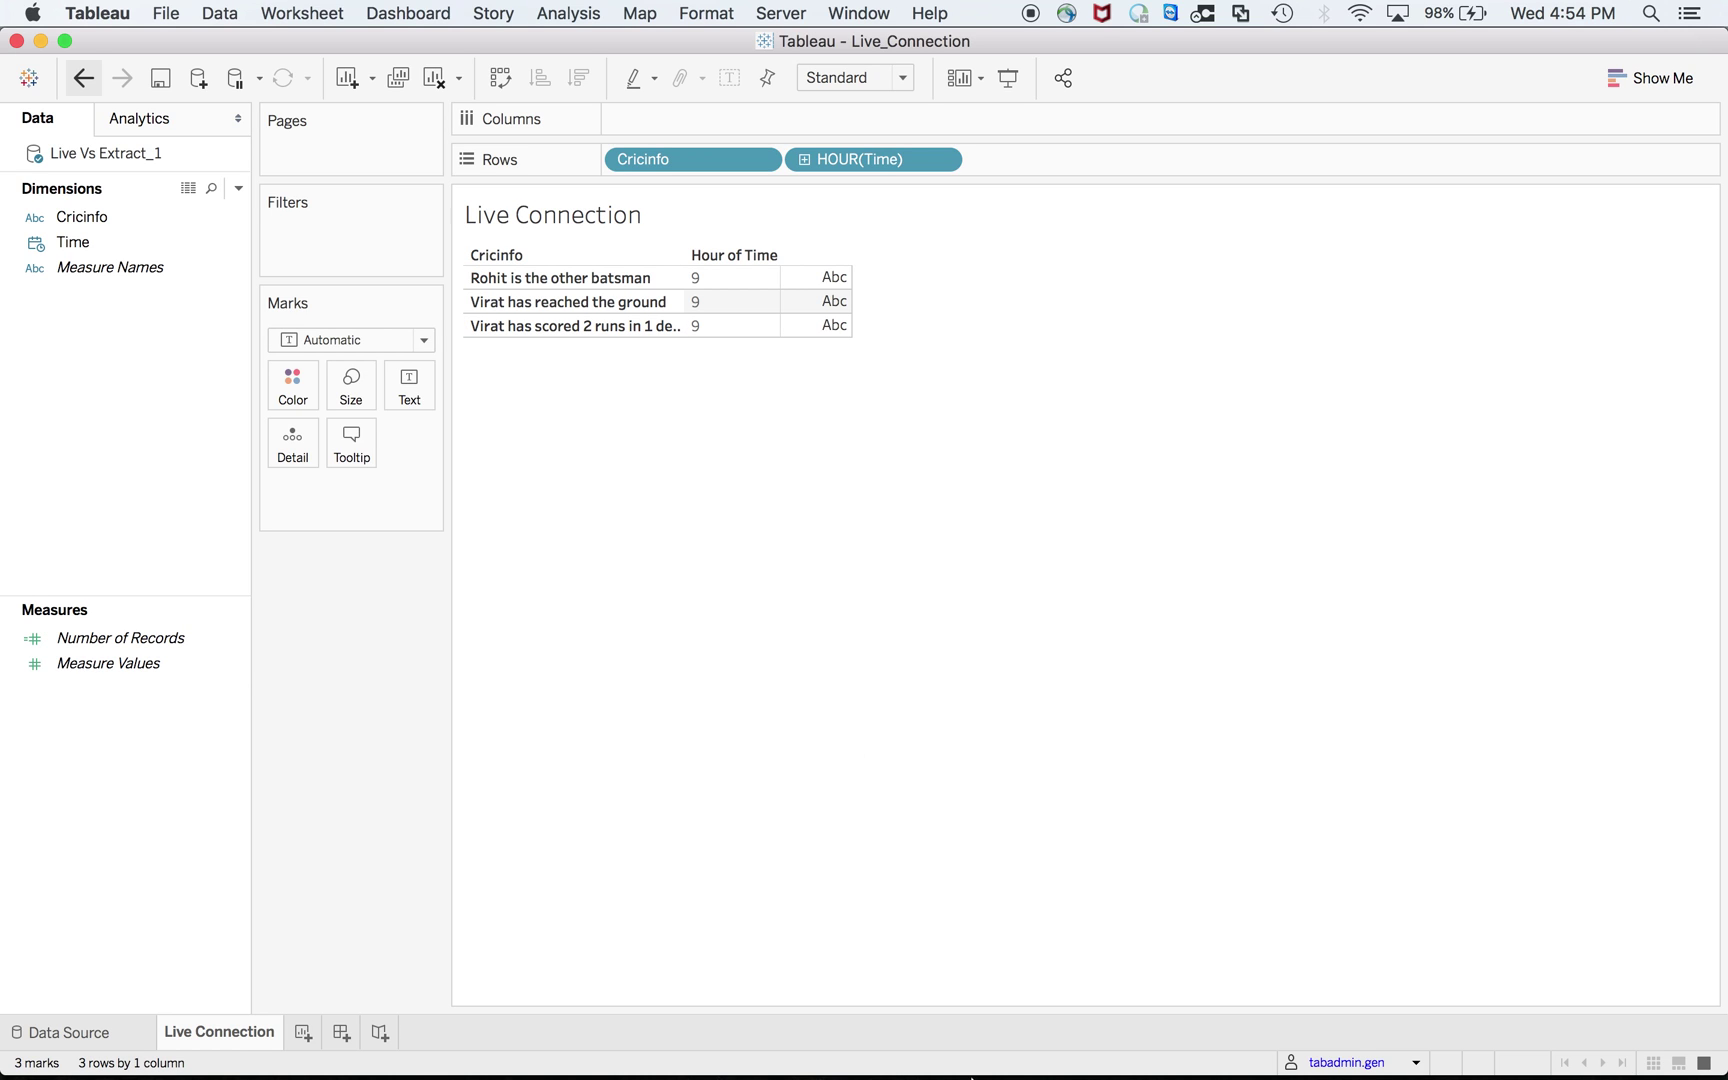
pyautogui.click(1212, 1060)
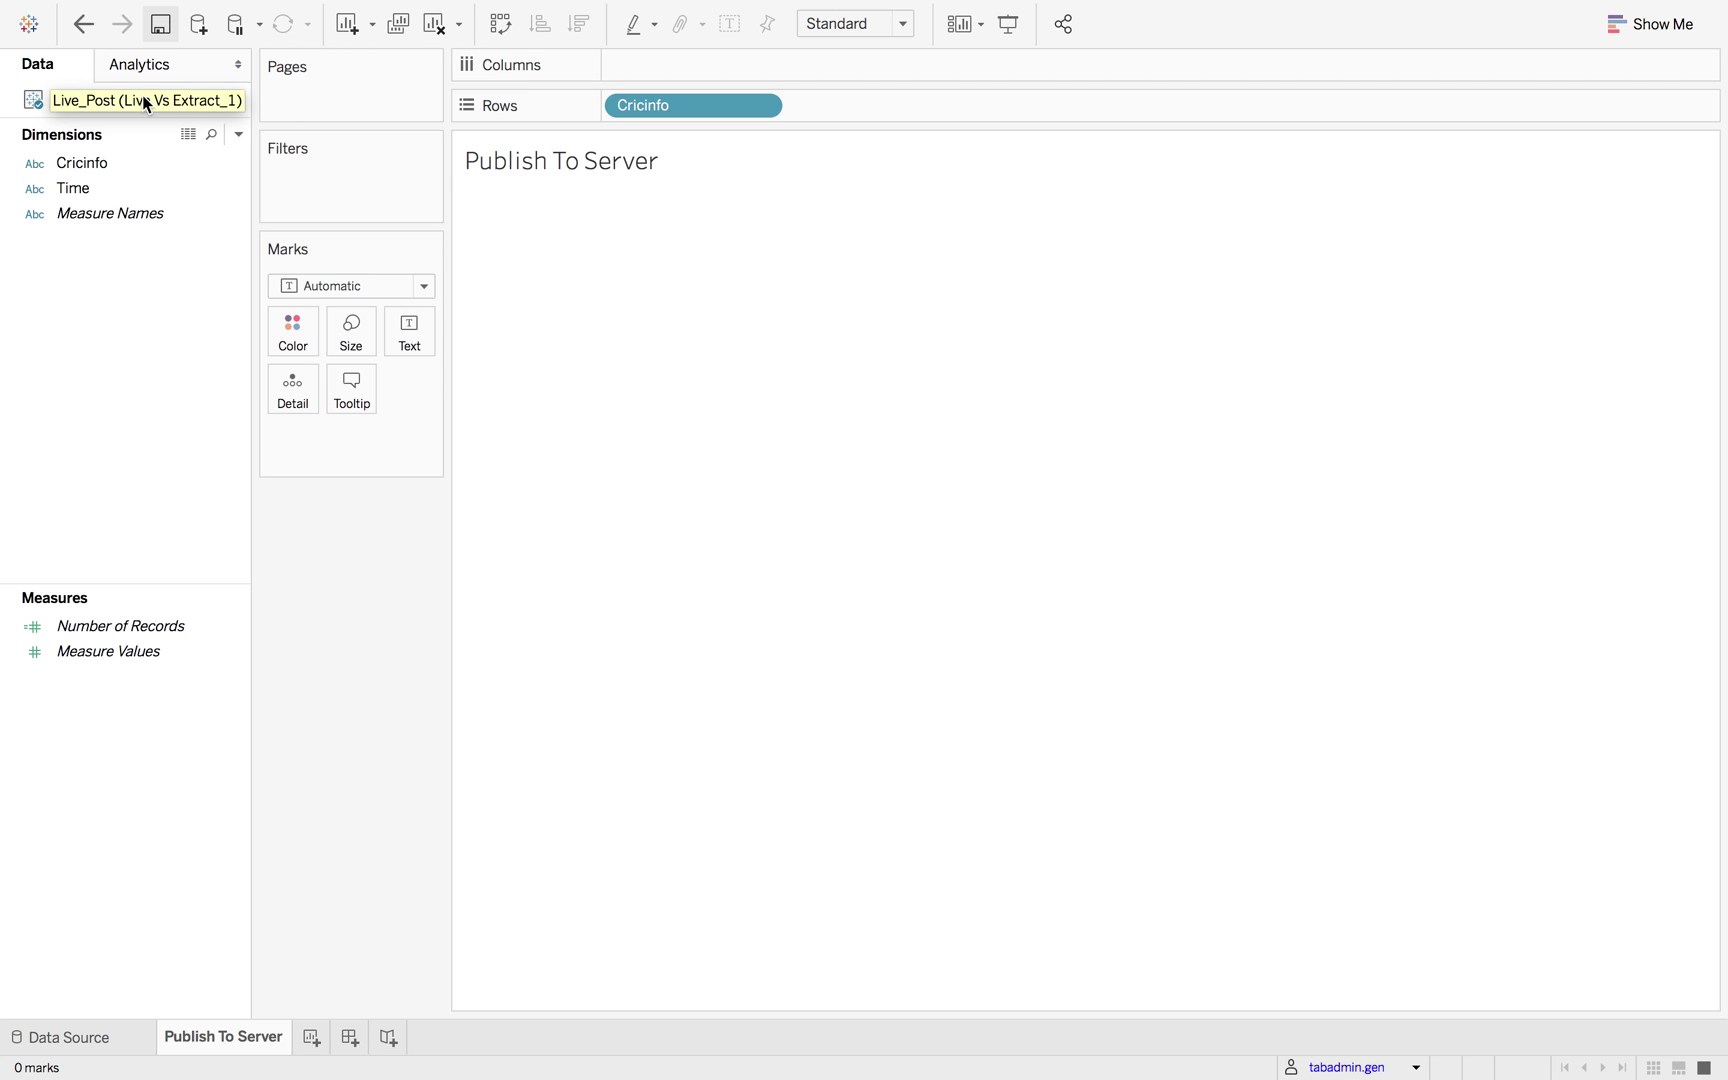
# Cycle from Tableau through the Excel sheet and PowerPoint slides to the tableauINFO site in Chrome
pyautogui.press('super+Tab')
pyautogui.press('super+Tab')
pyautogui.press('super+Tab')
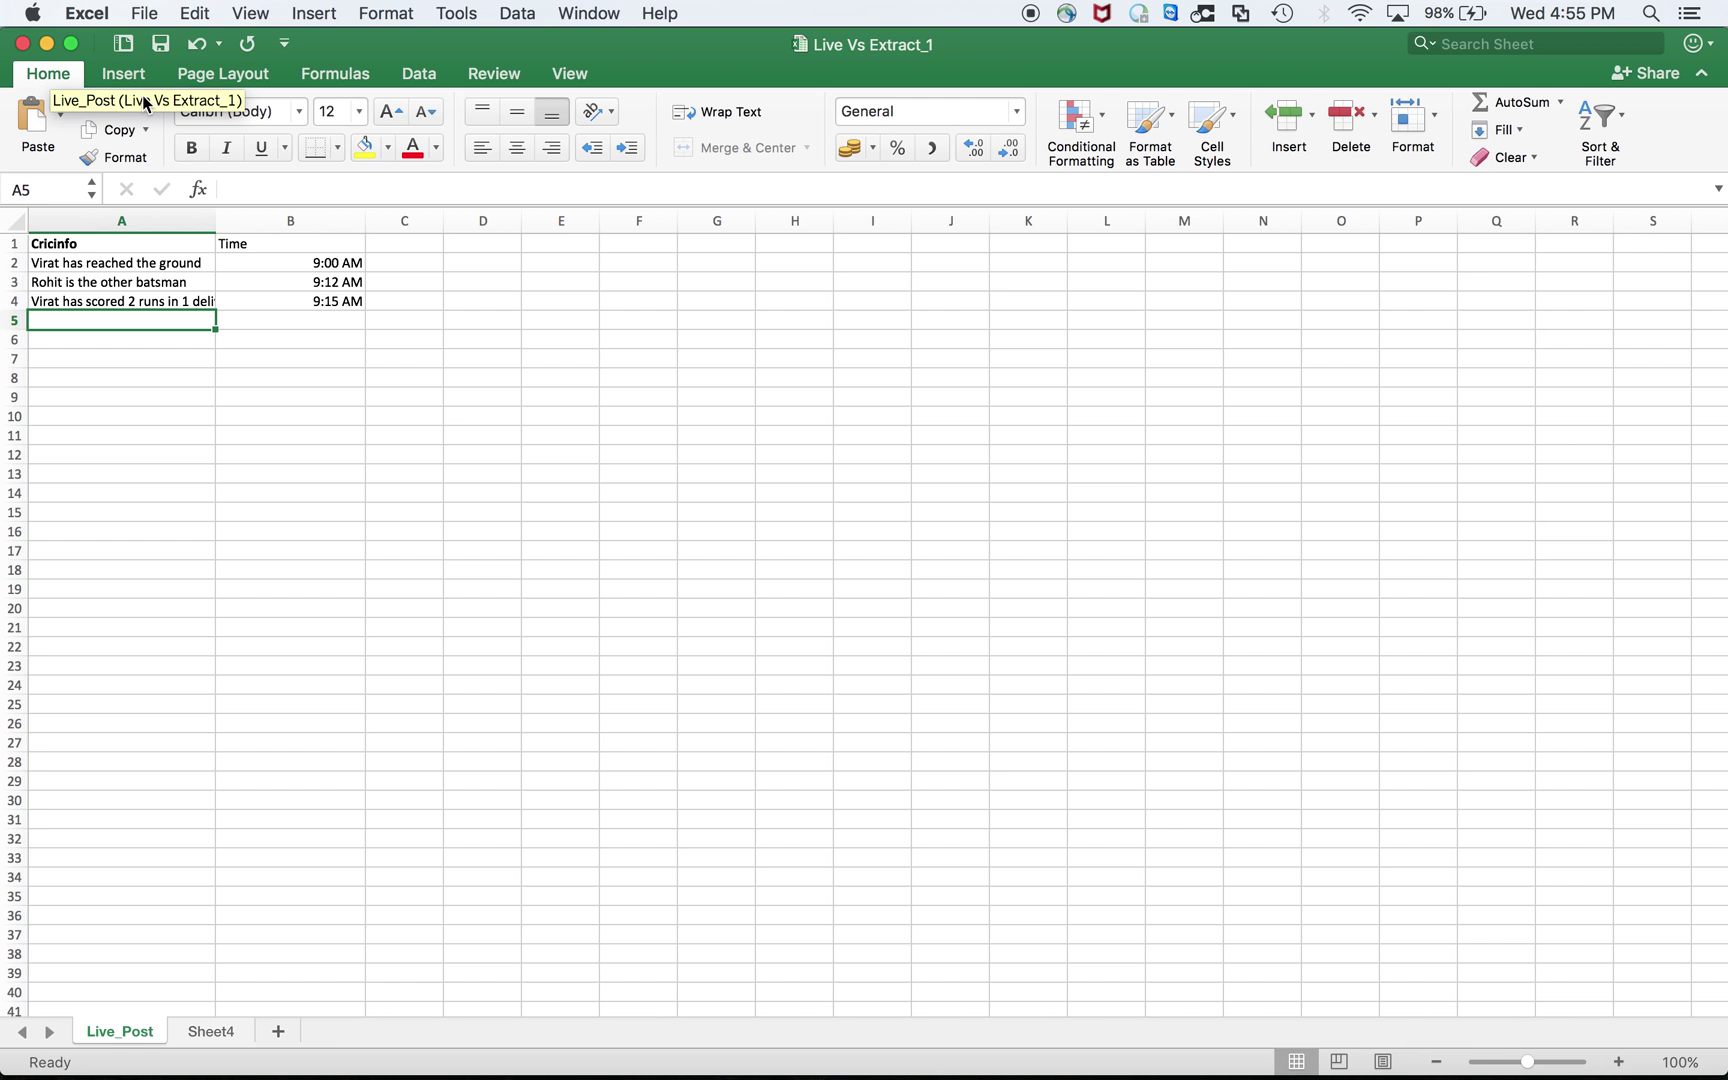
pyautogui.press('super+Tab')
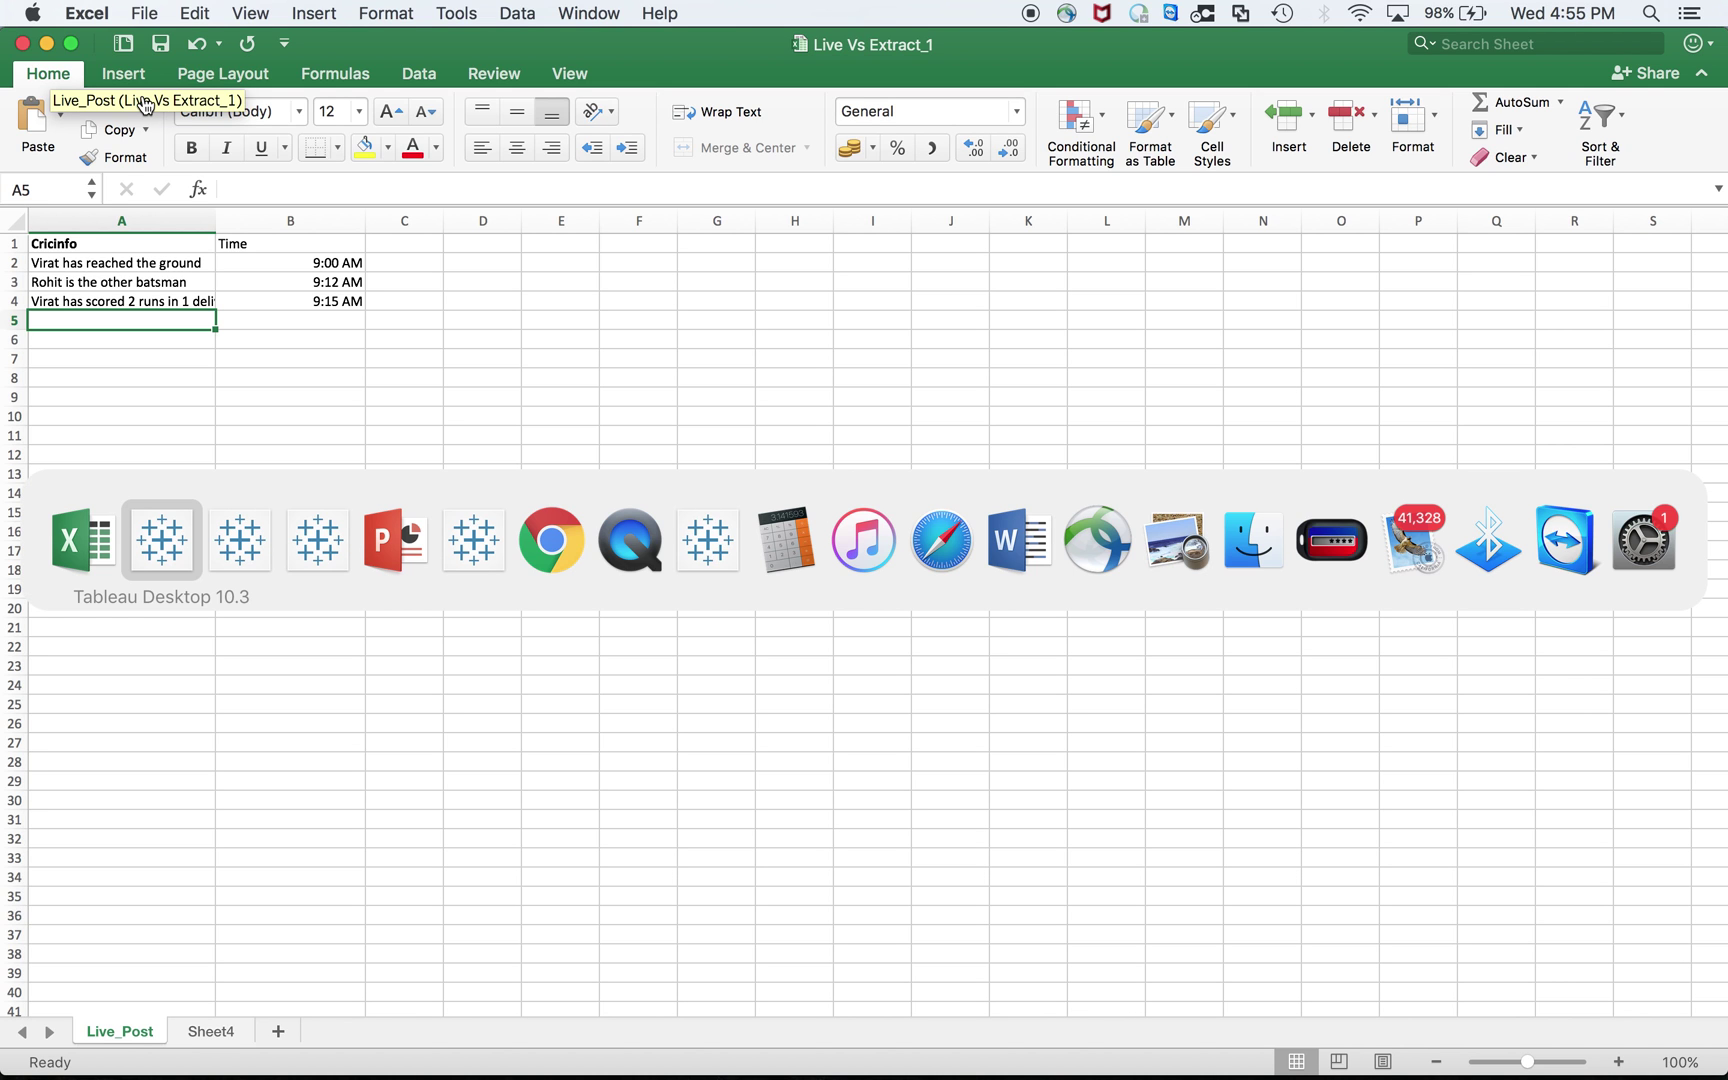
pyautogui.press('super+Tab')
pyautogui.press('super+Tab')
pyautogui.press('super+Tab')
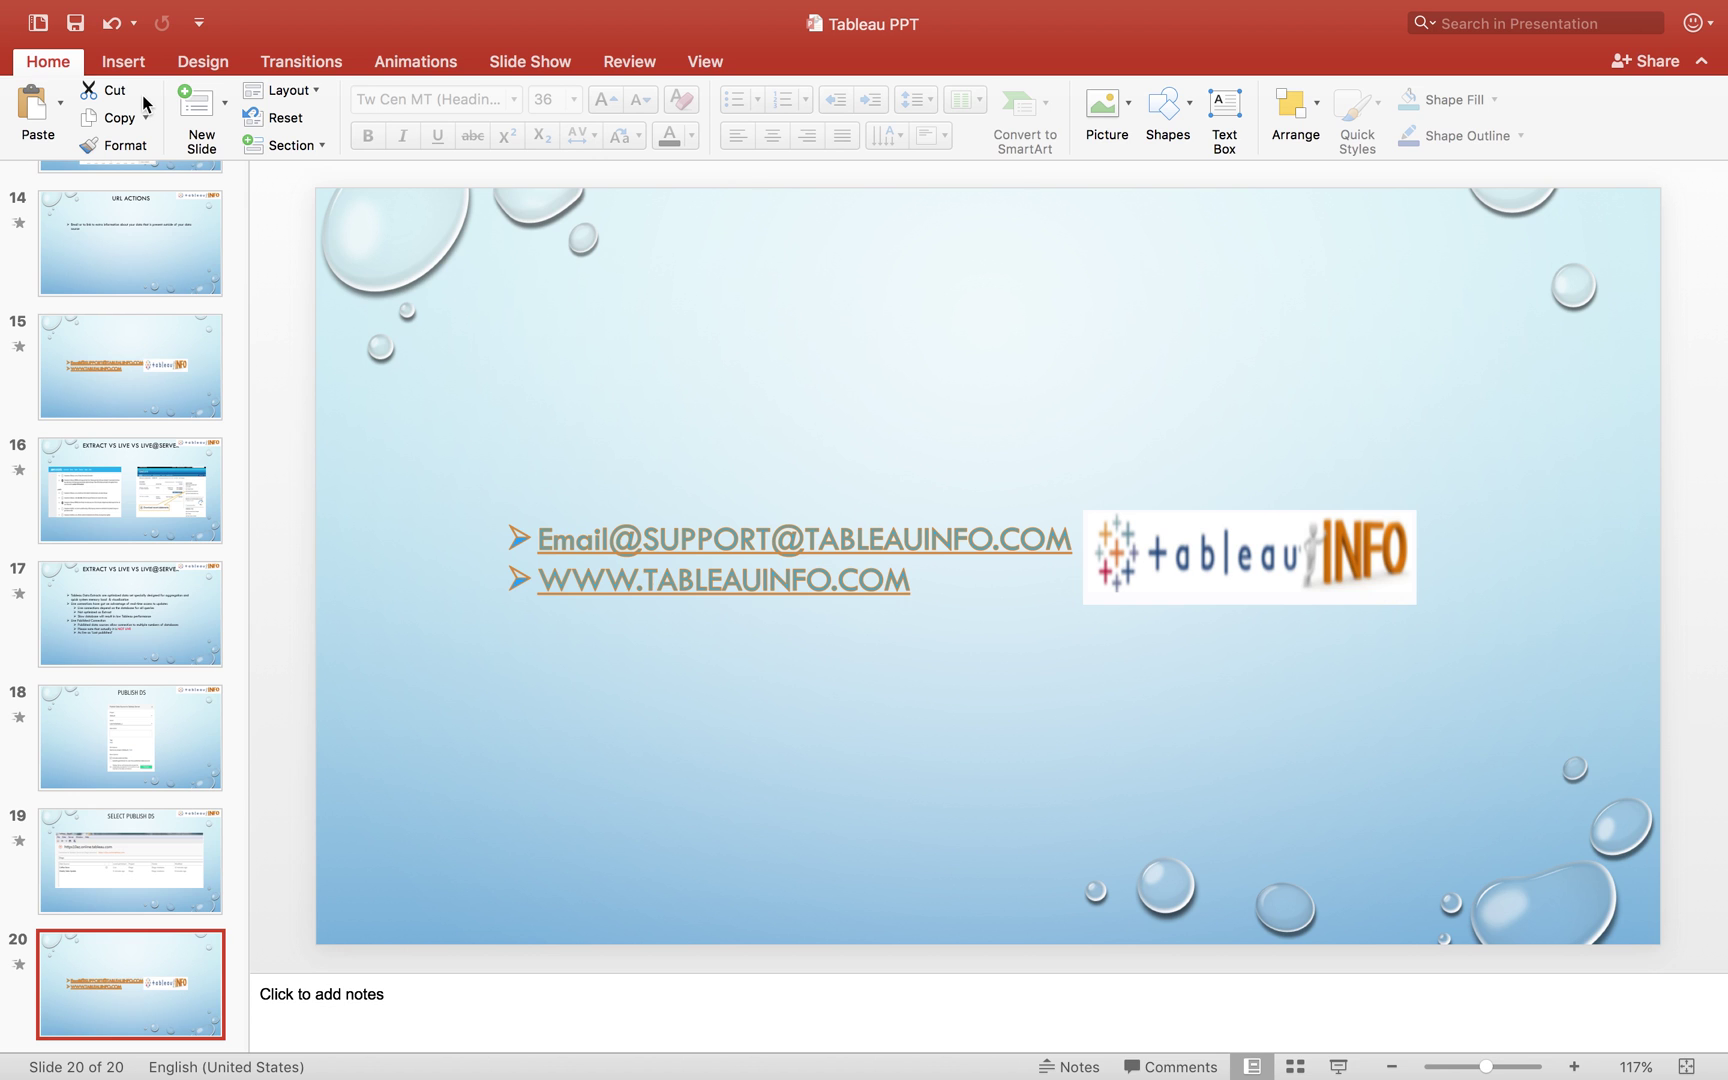
pyautogui.press('super+Tab')
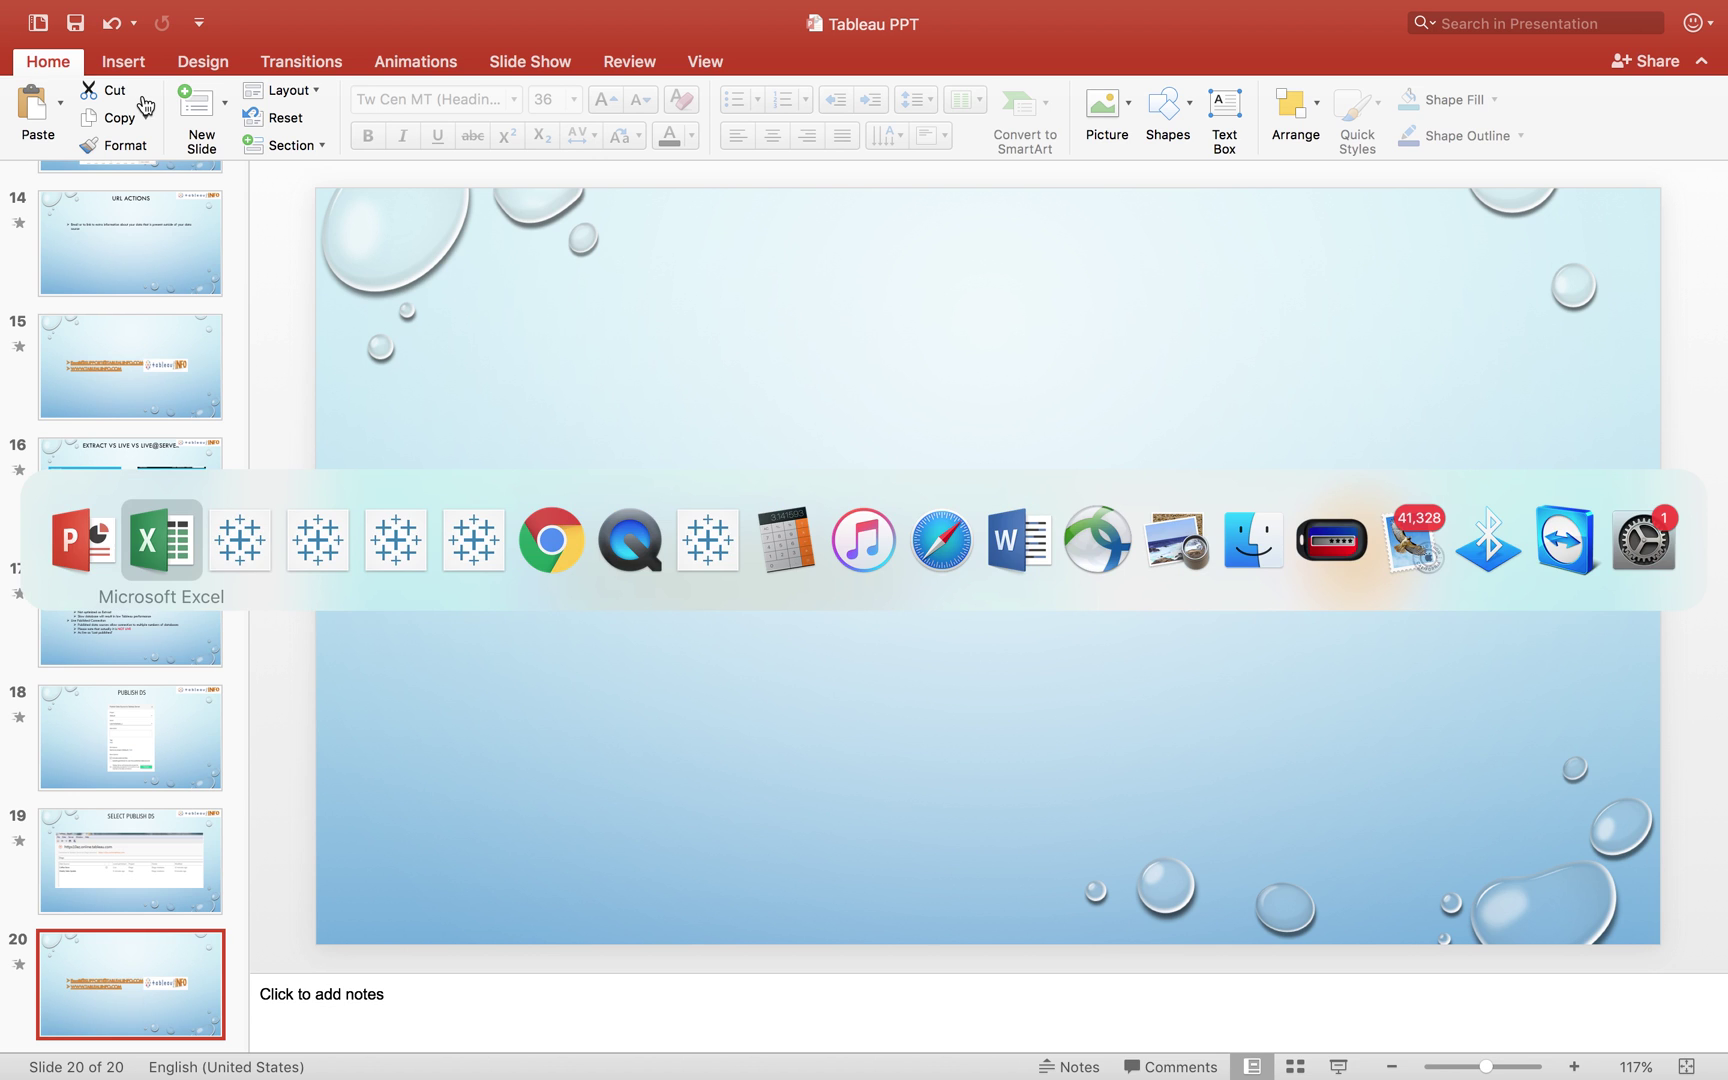
pyautogui.press('super+Tab')
pyautogui.press('super+Tab')
pyautogui.press('super+Tab')
pyautogui.press('super+Tab')
pyautogui.press('super+Tab')
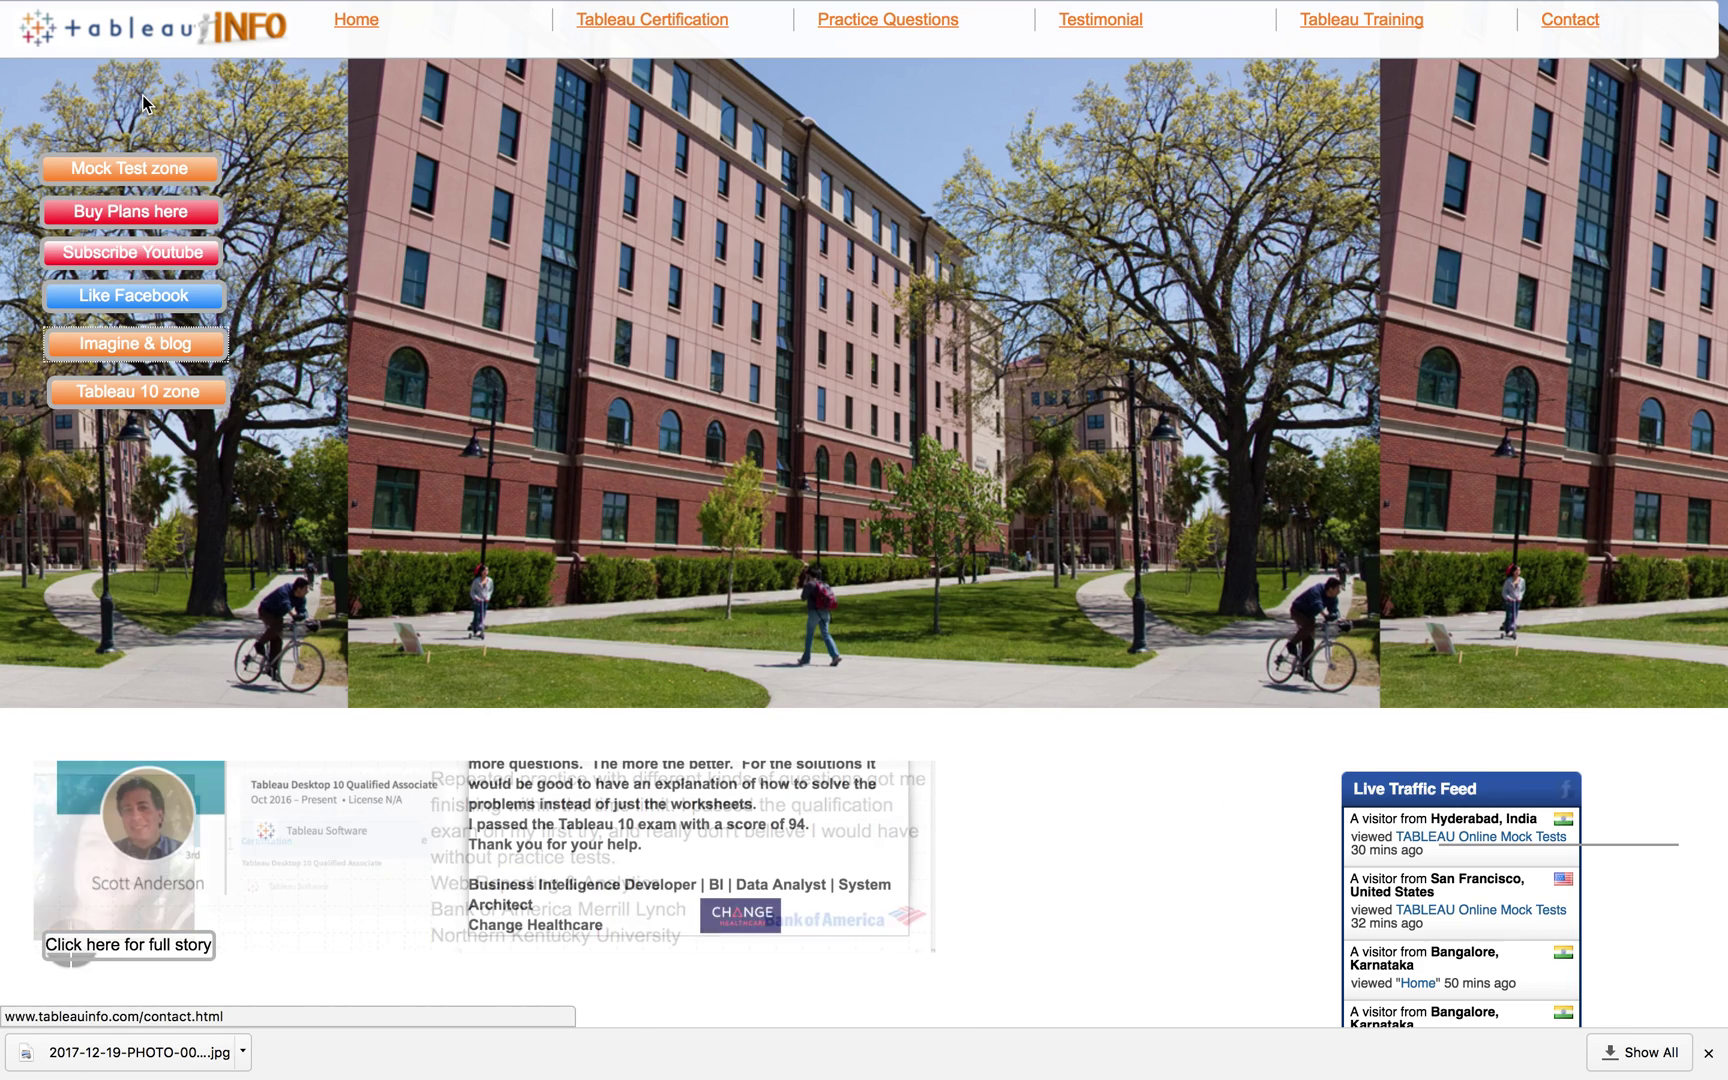
# View the tableauINFO Visual Blog page, return to the home page, and make Chrome full screen
pyautogui.click(522, 53)
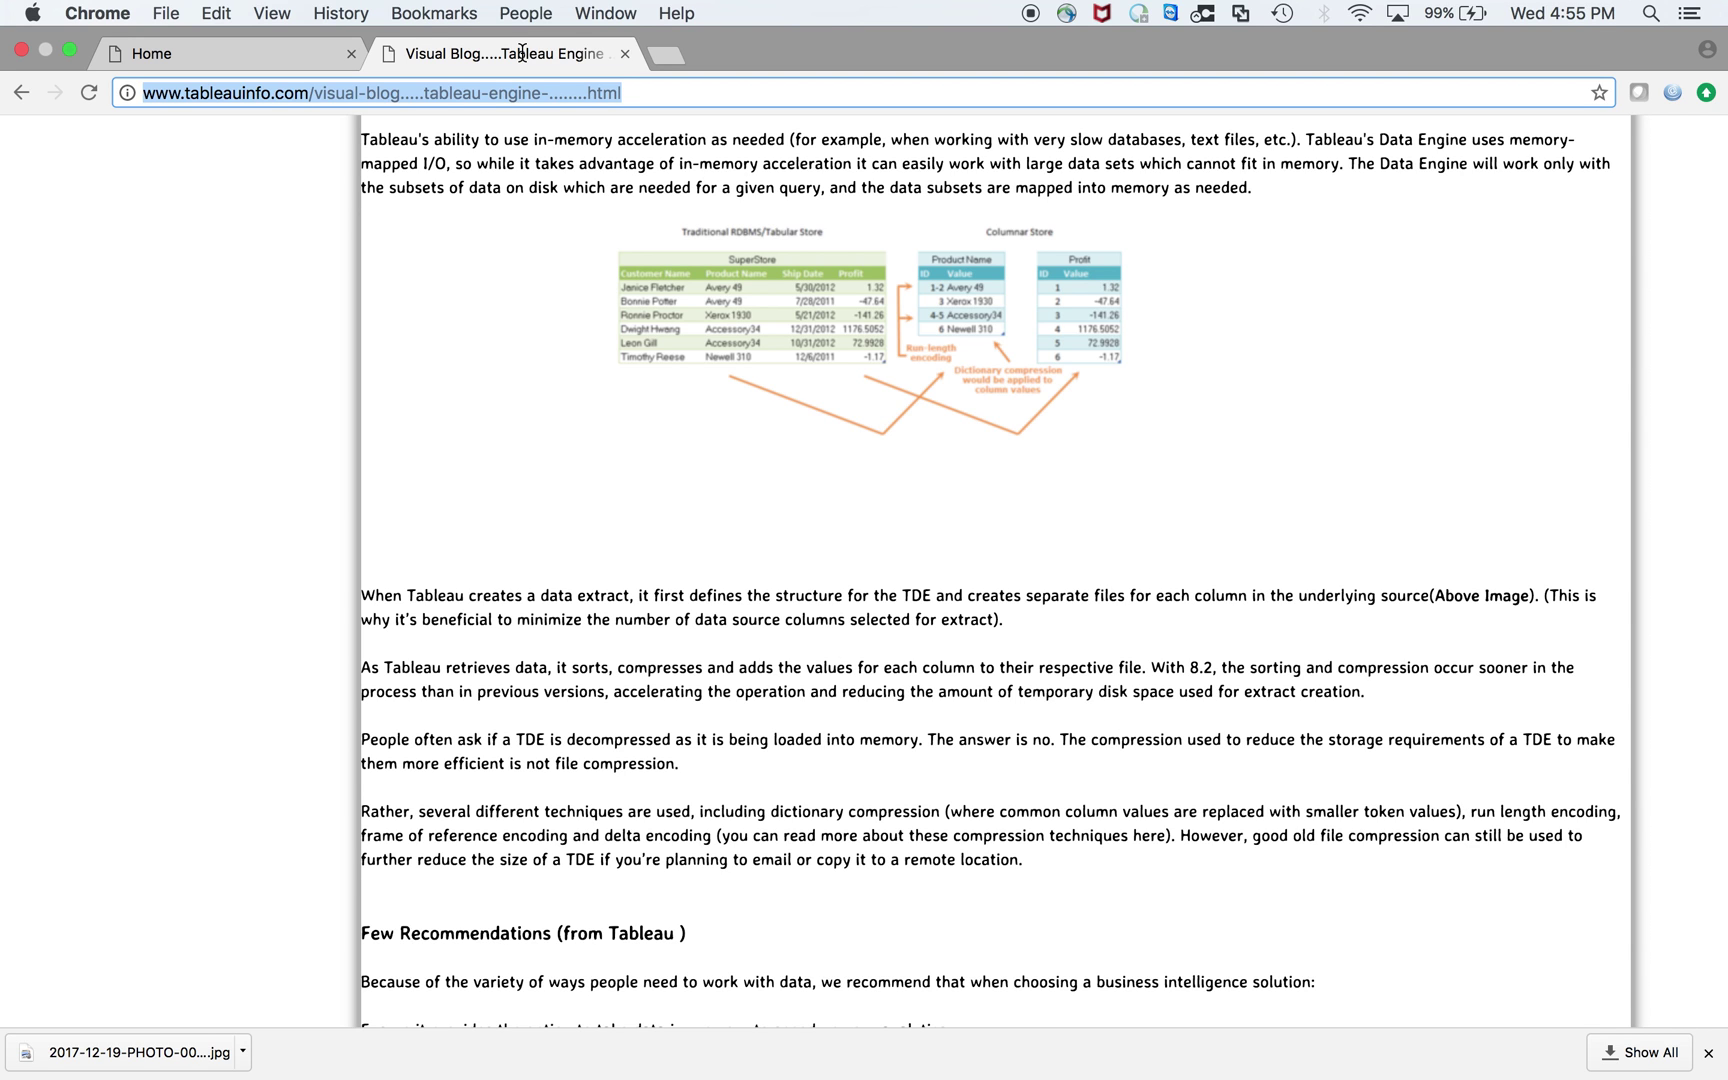
pyautogui.click(296, 63)
pyautogui.press('ctrl+super+f')
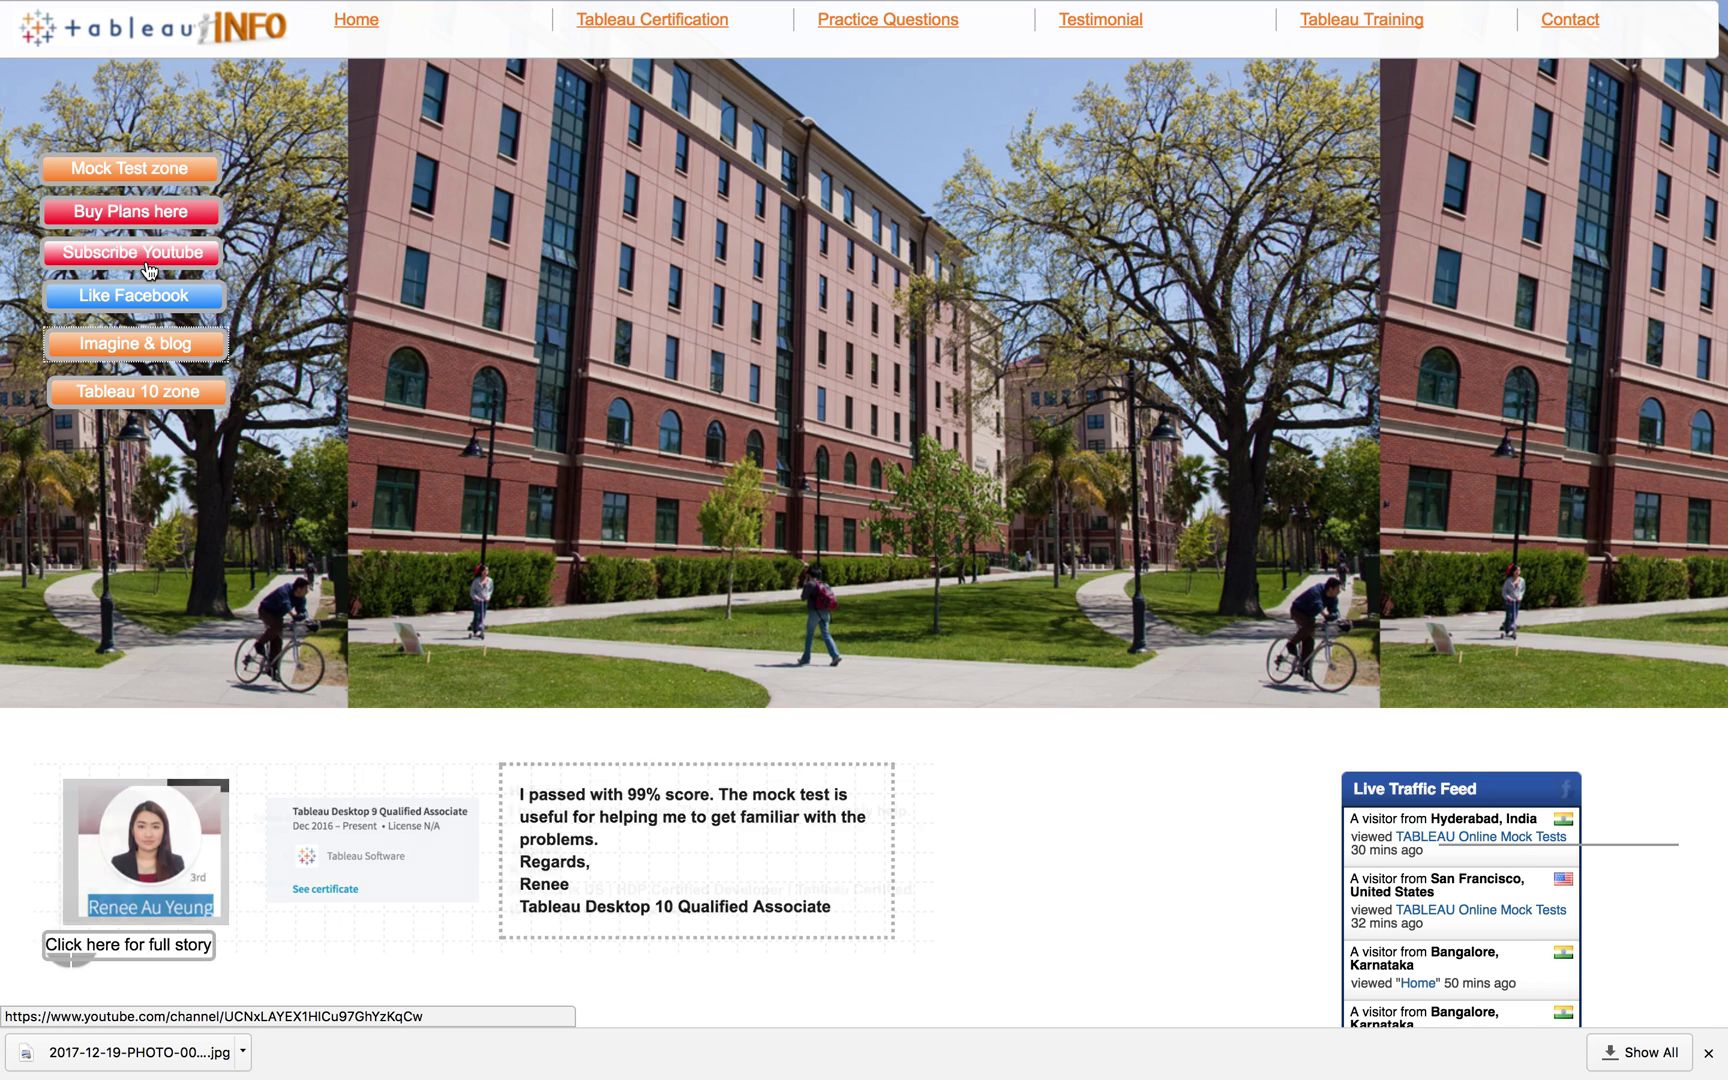